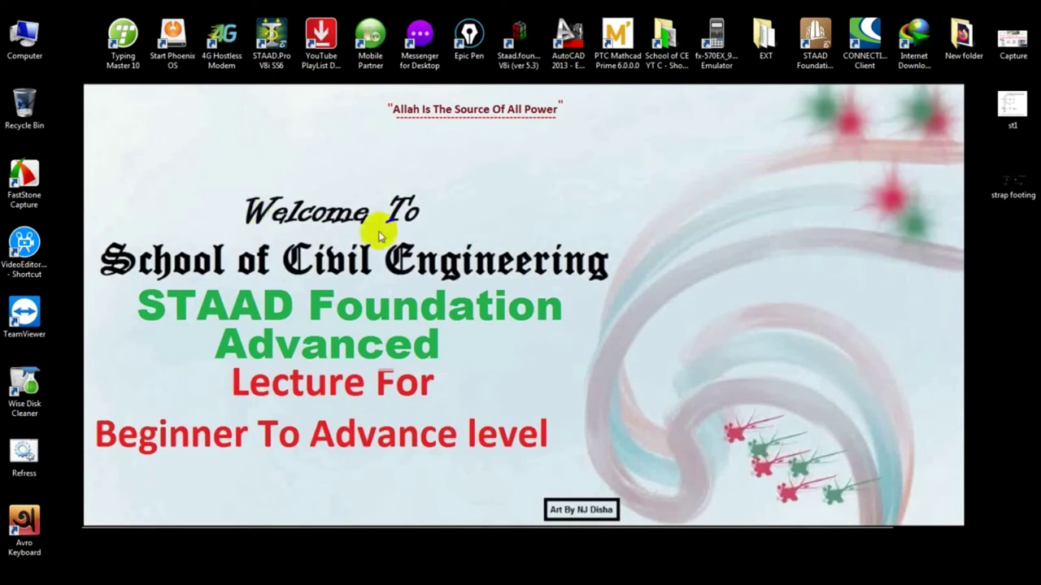
Launch STAAD Foundation Advanced and open the existing project STRAP FOUNDATION WITH ECCENTRICNEAR FOOTING DESIGN in a maximized window
double_click(817, 42)
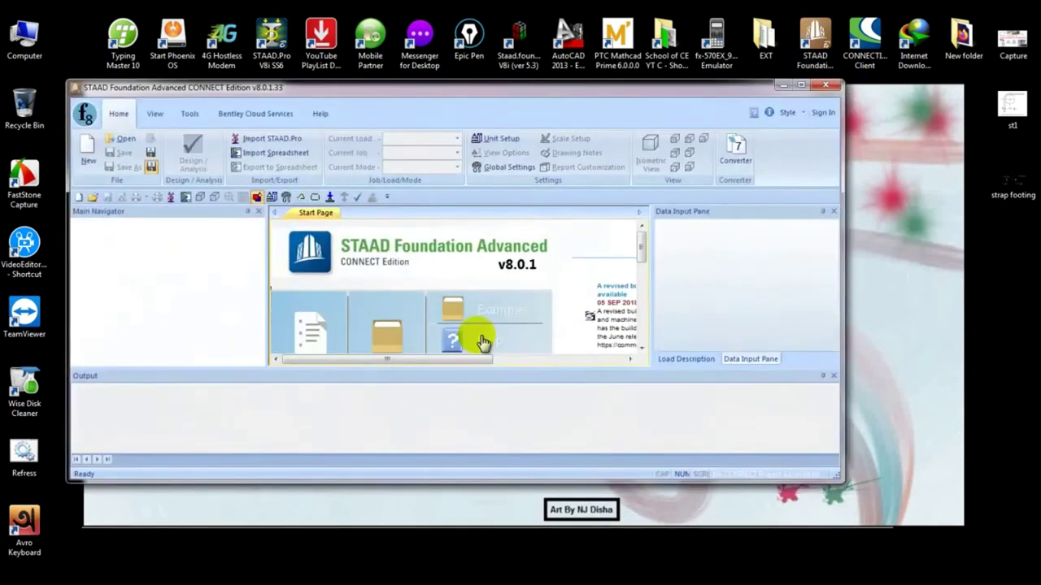
click(800, 86)
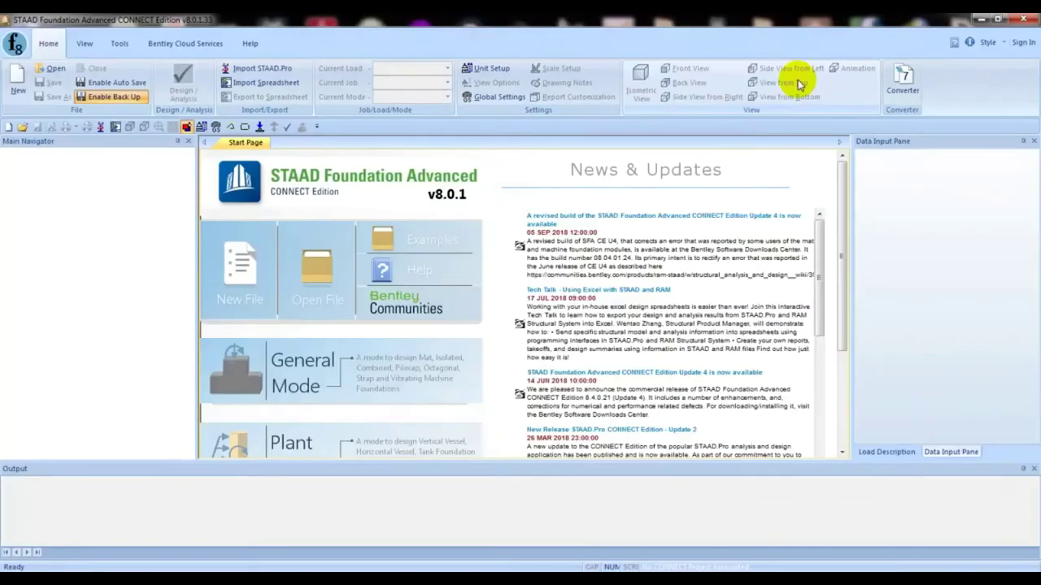
click(55, 68)
click(458, 284)
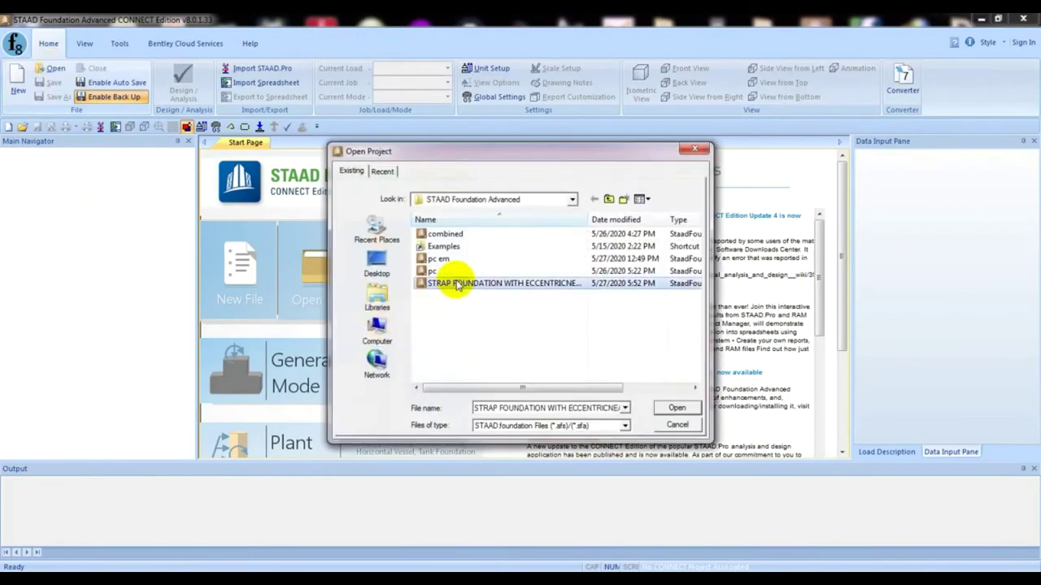
click(678, 409)
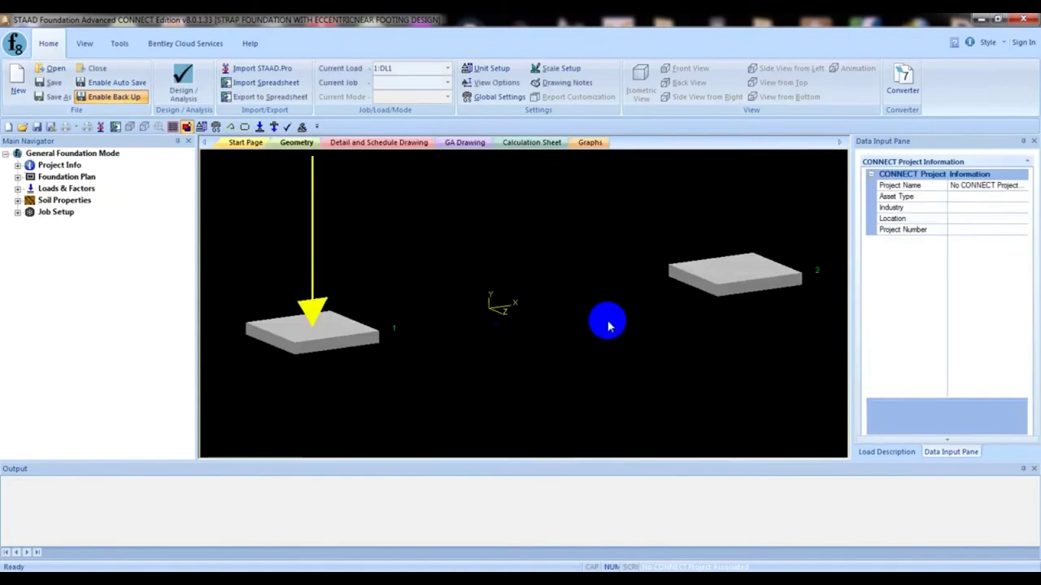
scroll(644, 292, down, 3)
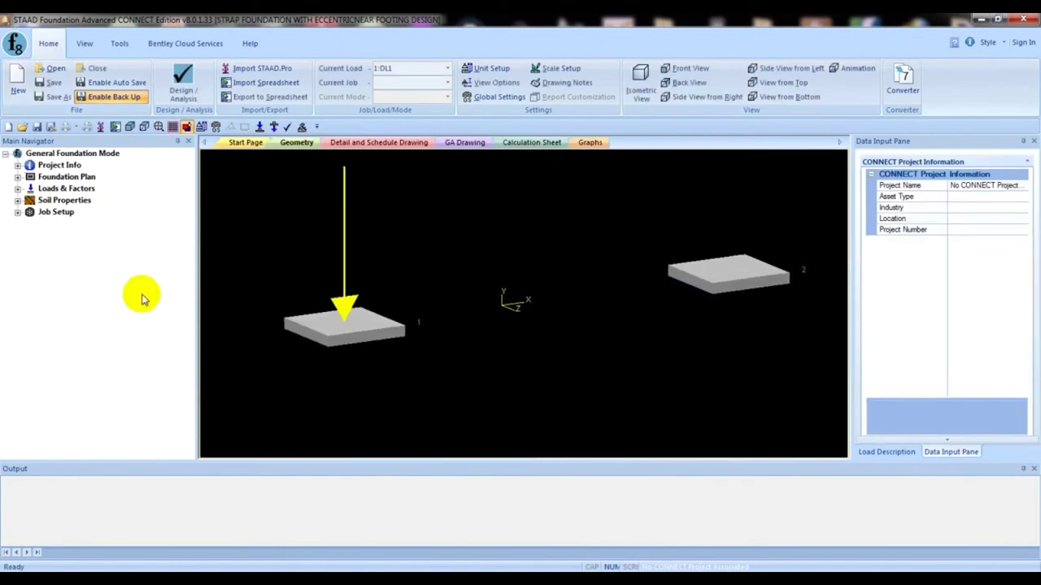
Review the project's load definitions and its pile/soil bearing capacity factors
click(54, 190)
click(18, 189)
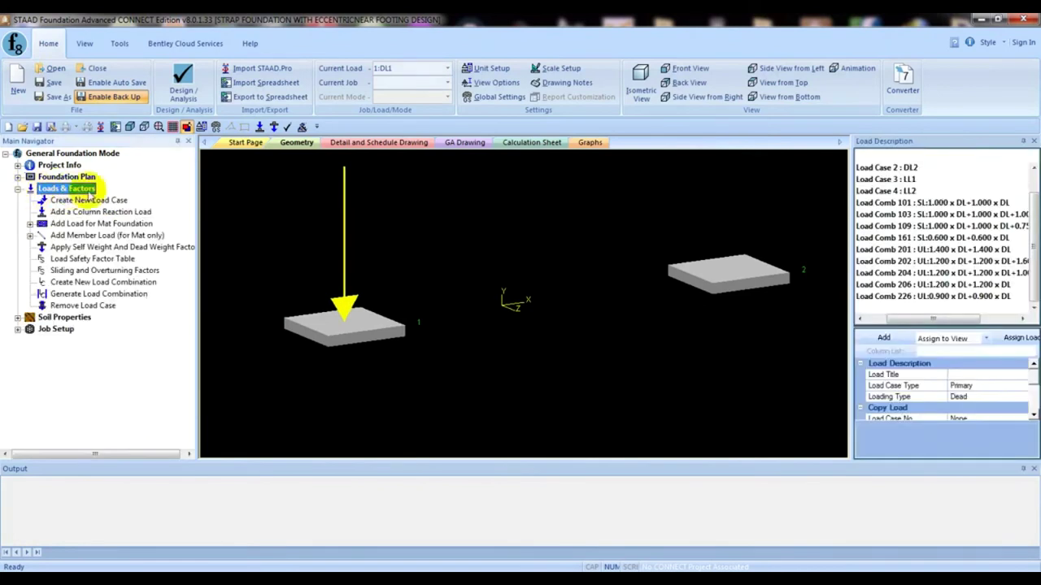
click(18, 318)
click(70, 329)
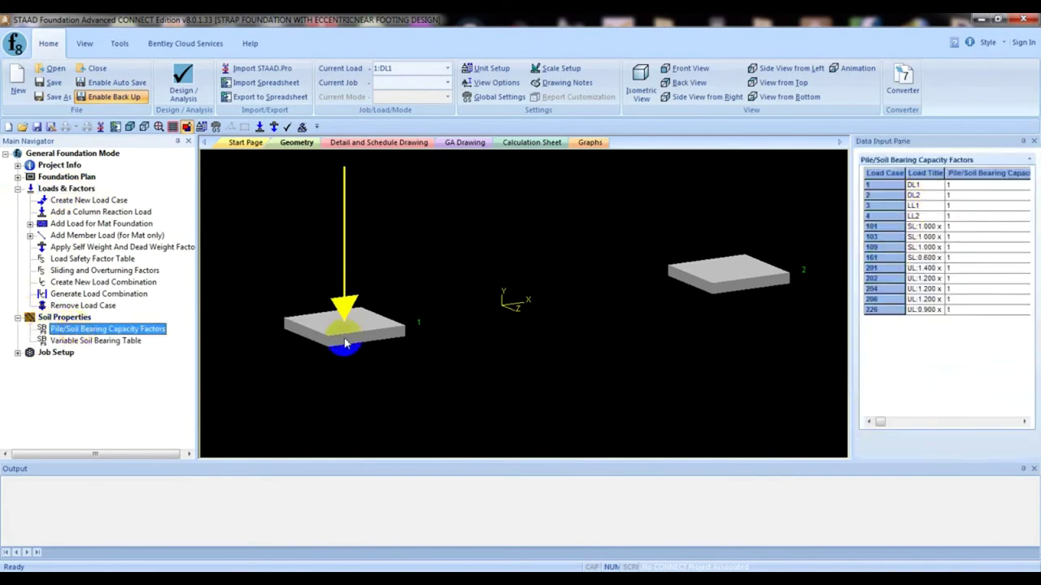
Start a new foundation job named "sf" and set its job type to Strap
click(57, 353)
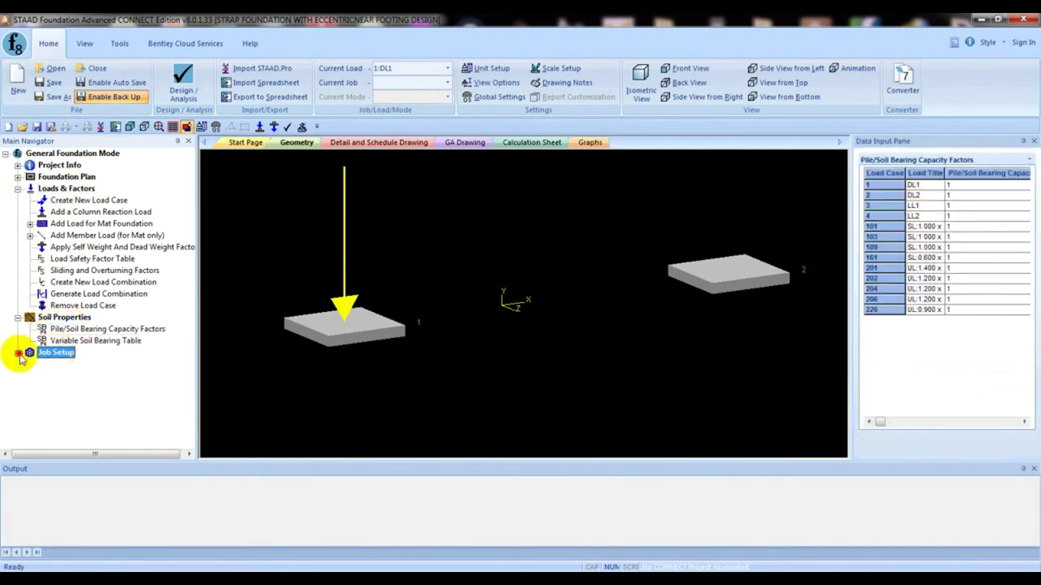
click(18, 353)
click(72, 365)
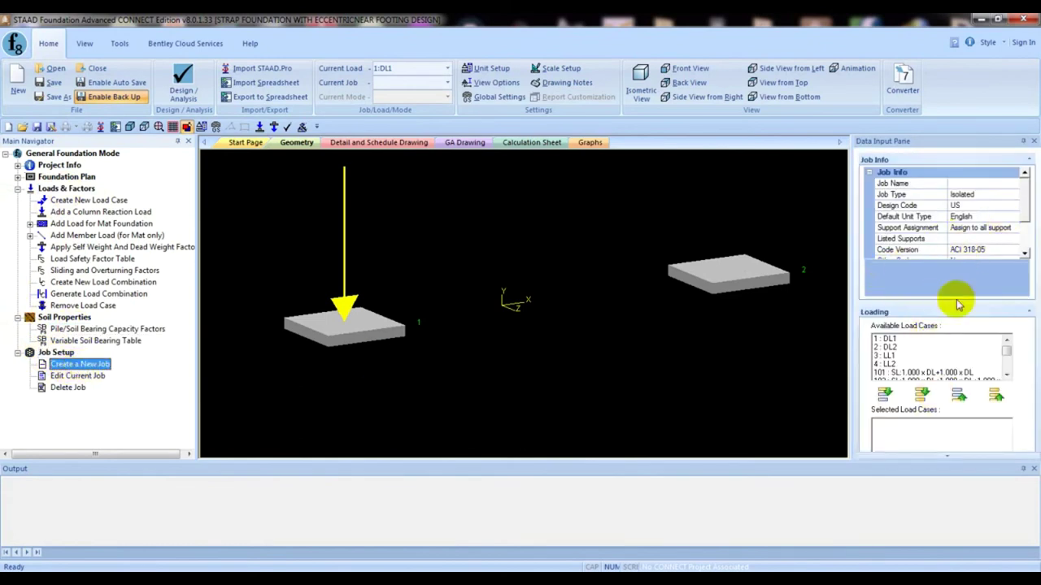
drag(951, 261, 952, 307)
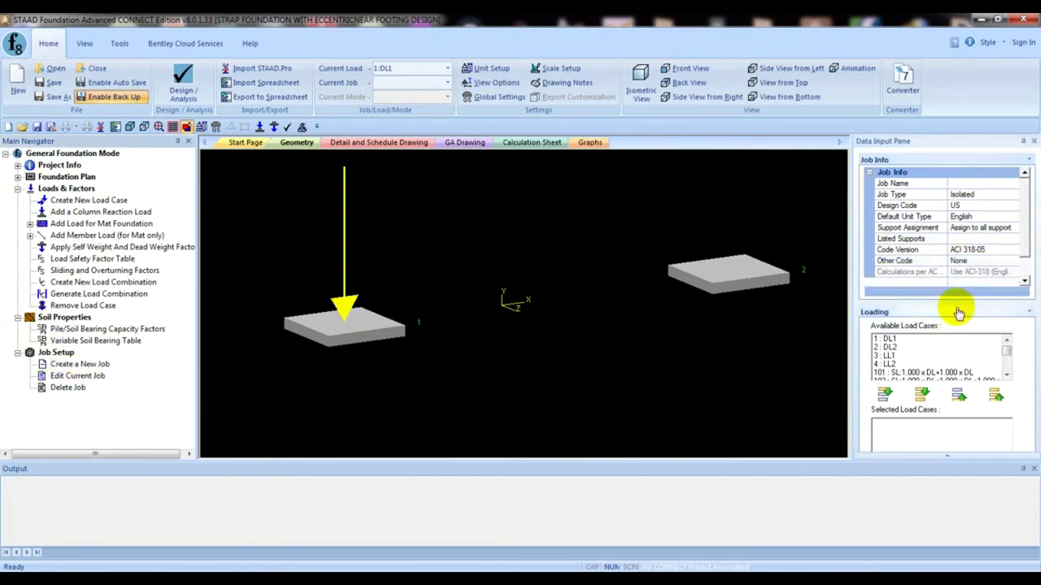
click(976, 183)
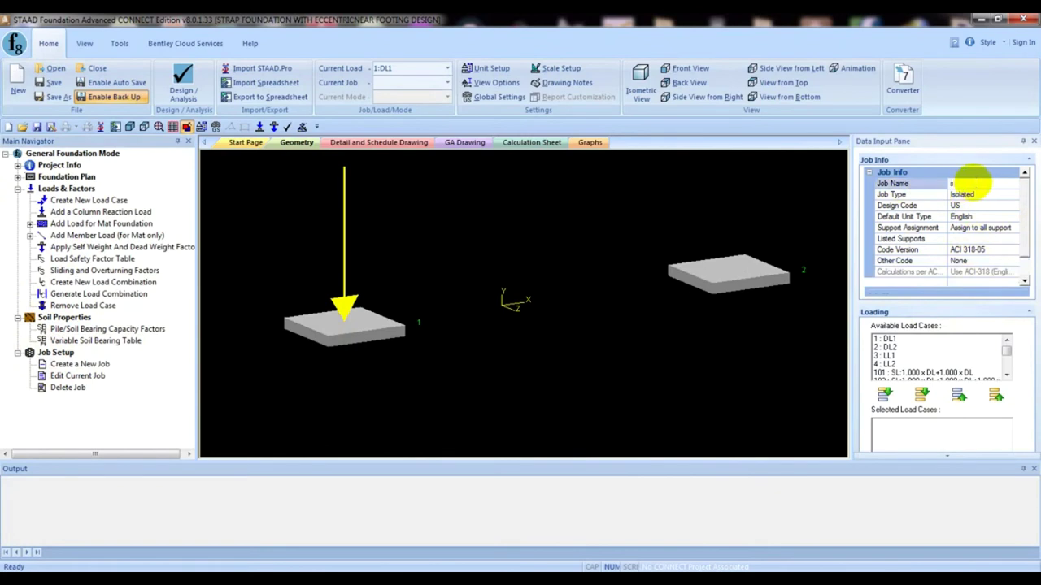
click(991, 196)
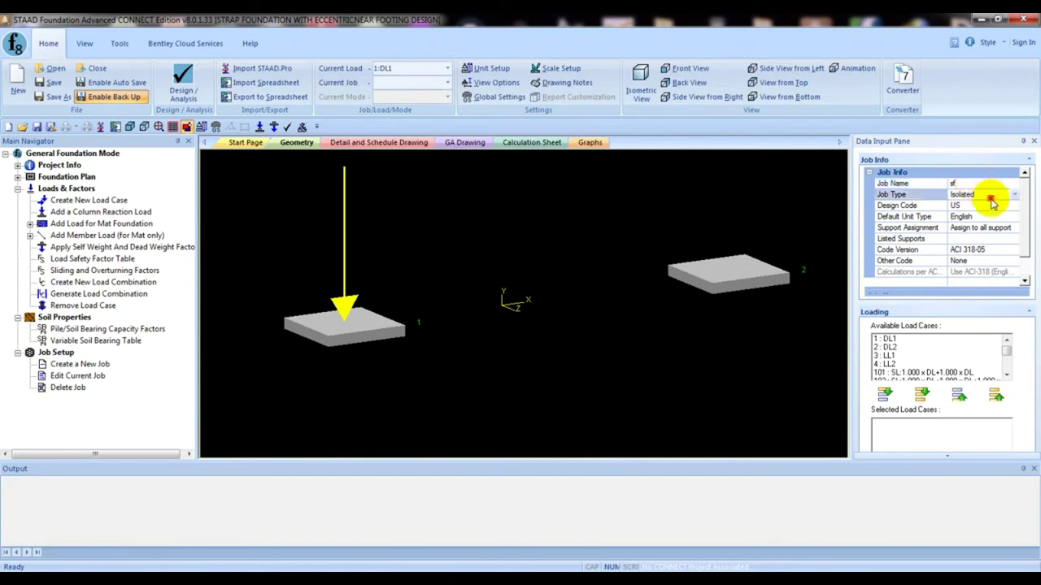
click(1013, 196)
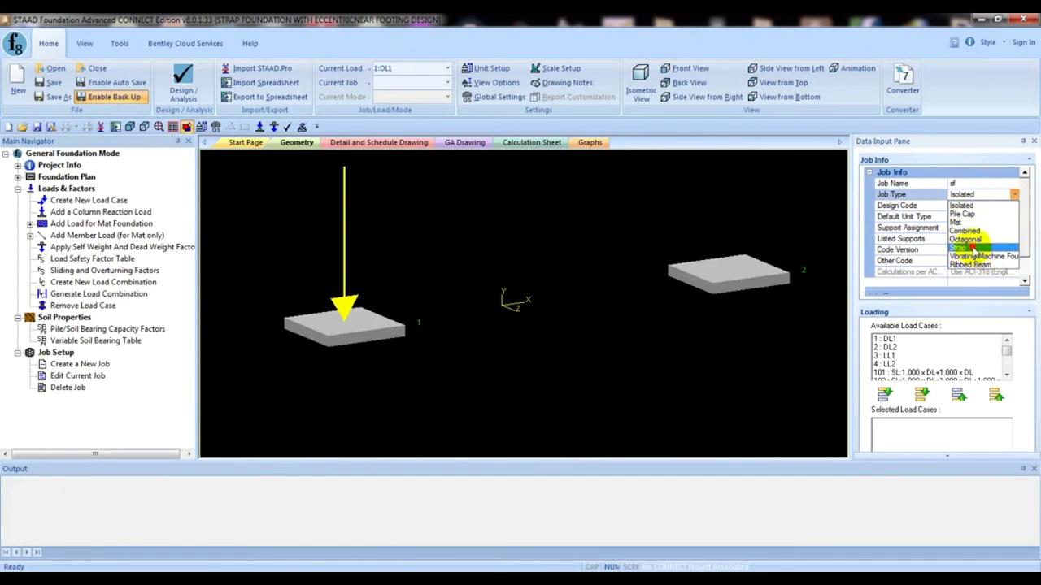
click(974, 248)
Set the new job's default unit type to SI
click(993, 216)
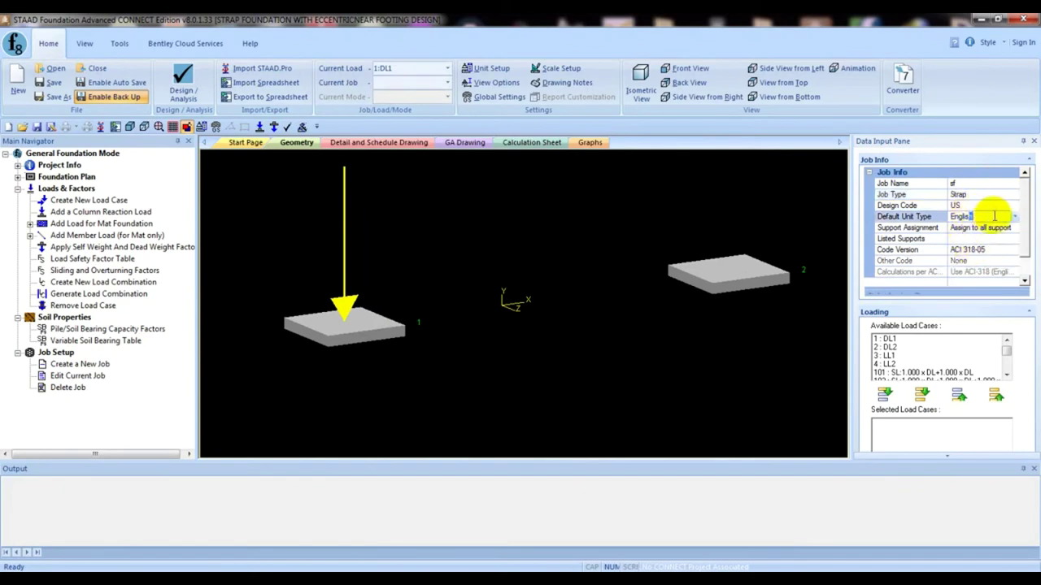
click(980, 204)
click(1004, 216)
click(1014, 217)
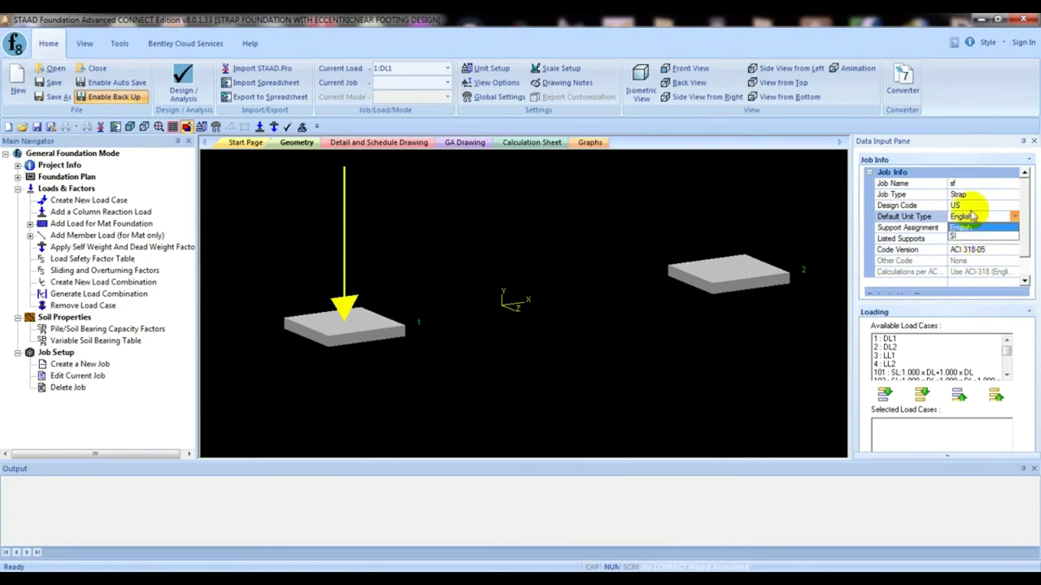
click(970, 228)
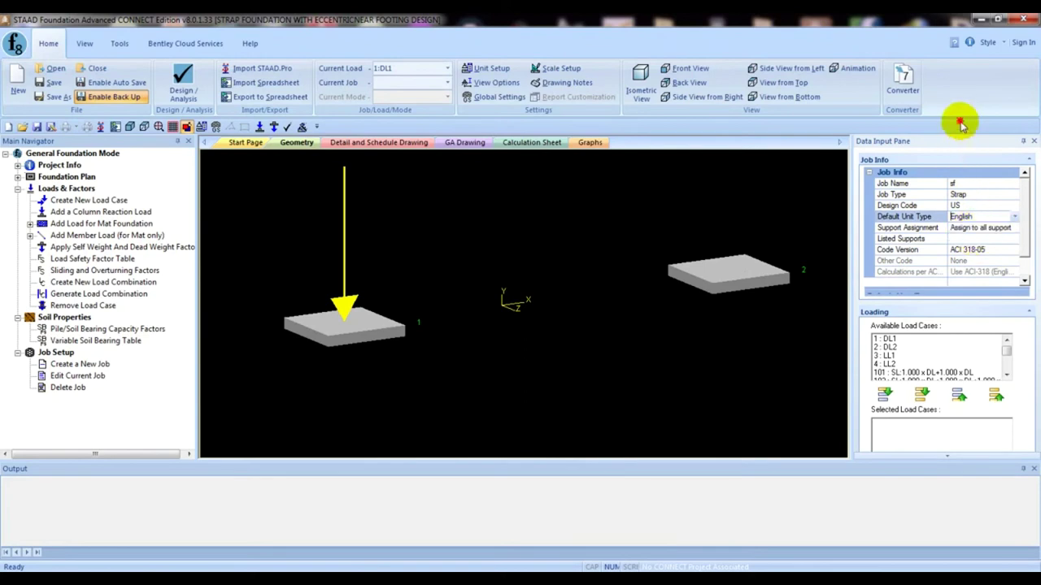
click(1013, 216)
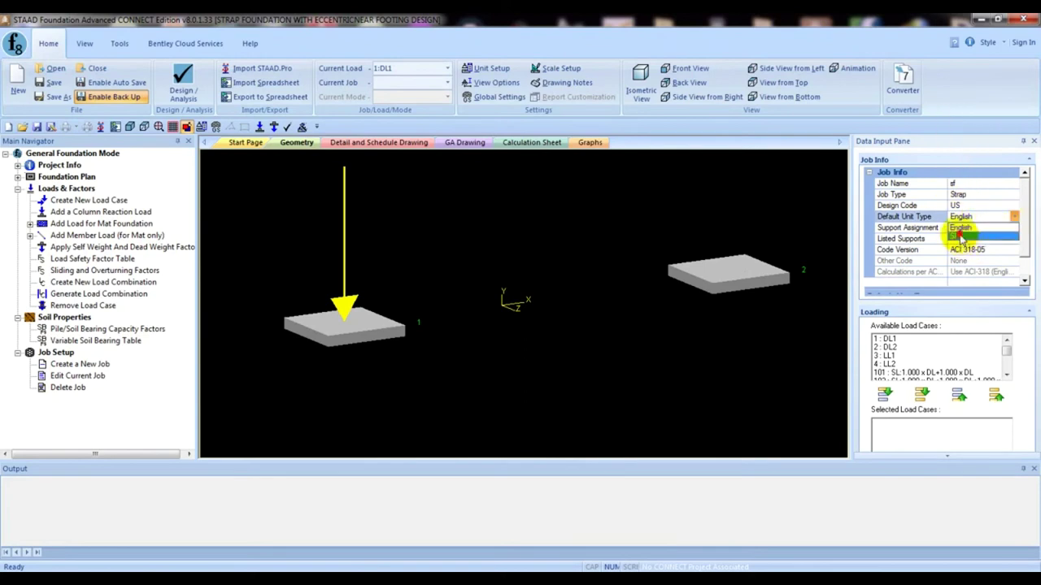
click(960, 236)
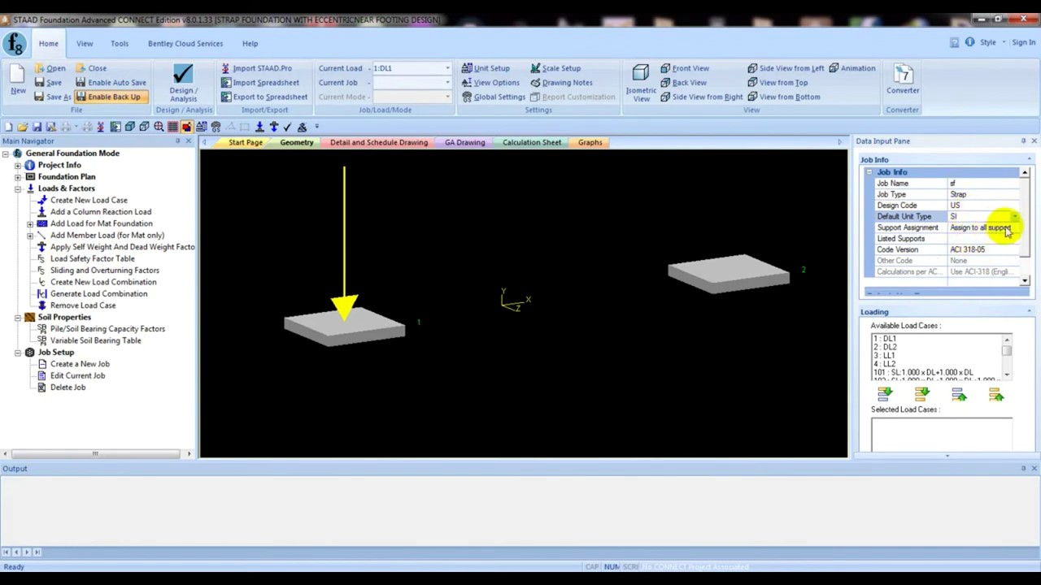
Include all available load cases in the strap job and create the job
drag(1028, 215, 1026, 244)
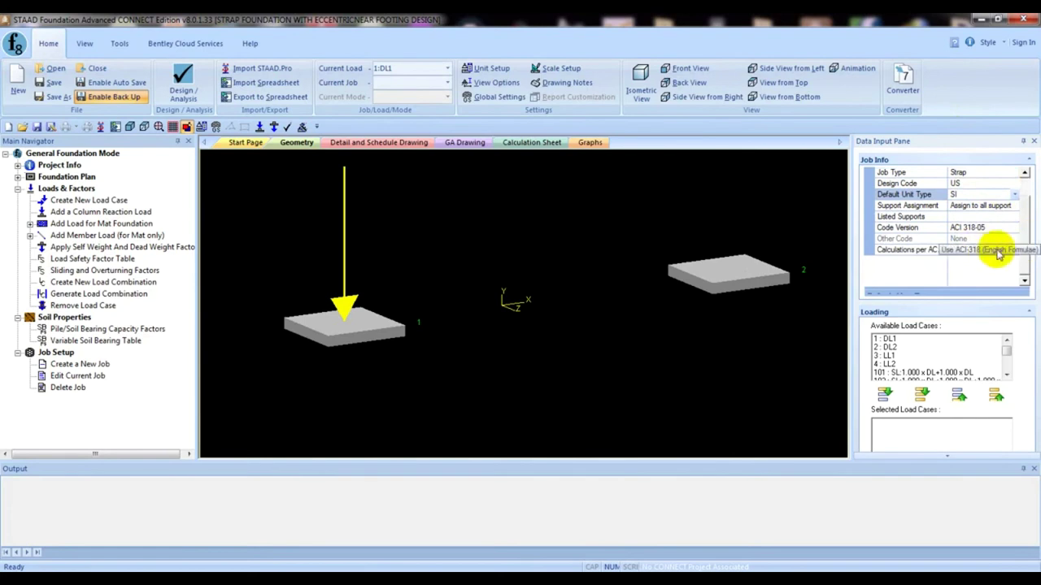
click(1008, 350)
mouse_move(1008, 352)
mouse_down()
mouse_move(1003, 365)
mouse_move(1011, 302)
mouse_up()
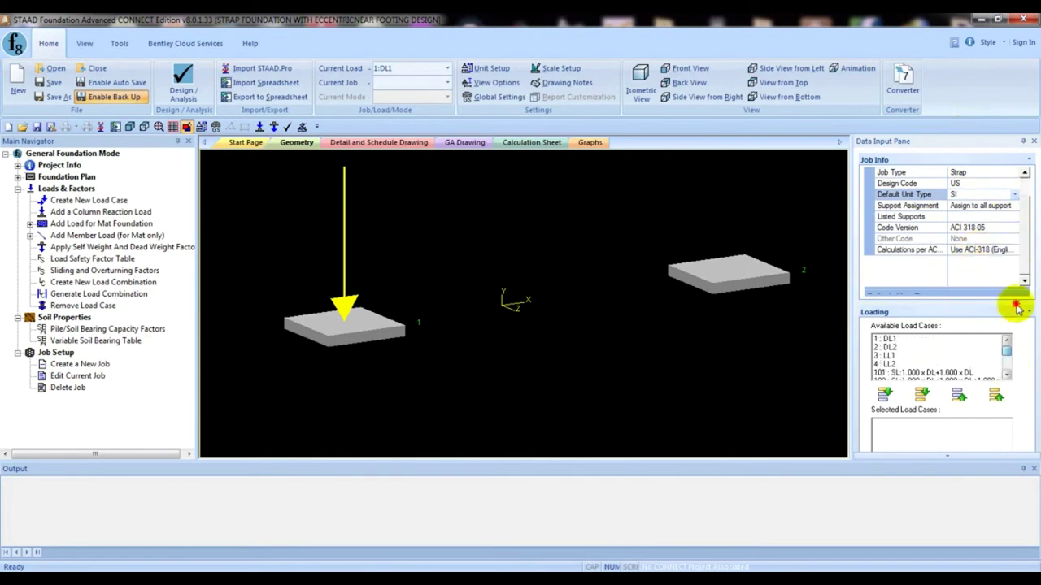
click(922, 395)
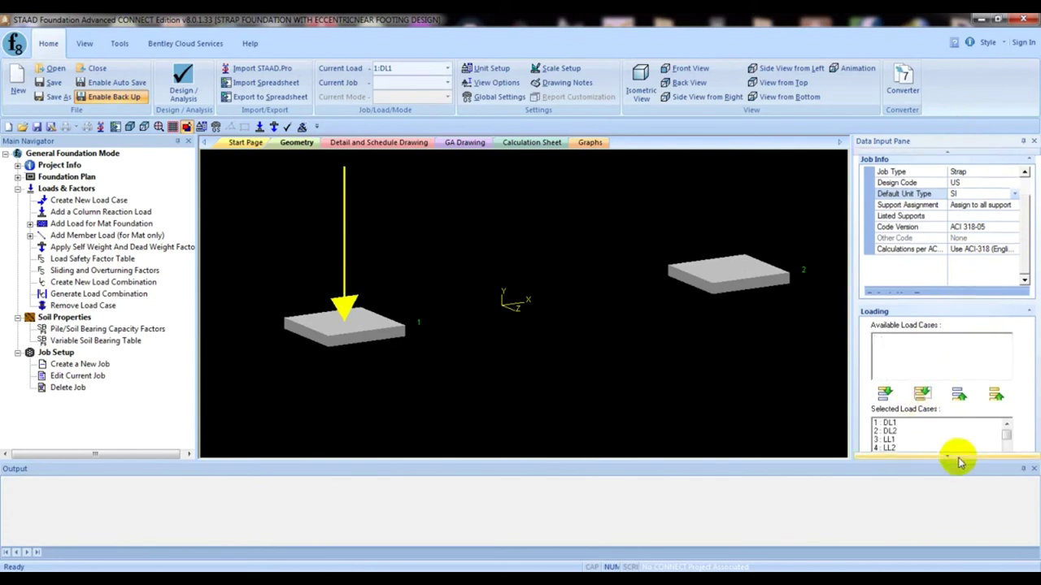
scroll(951, 458, down, 3)
scroll(953, 461, down, 2)
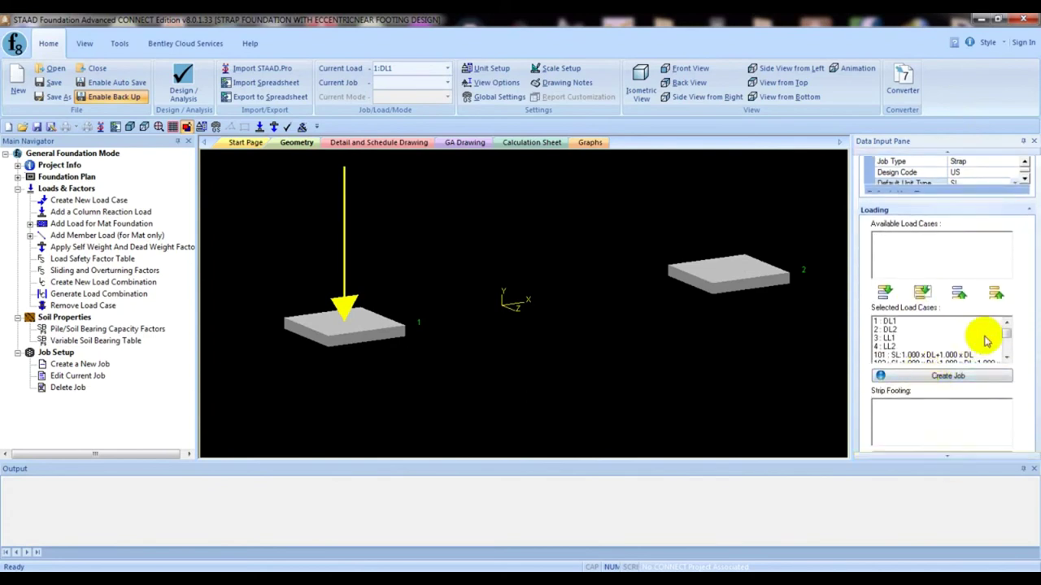
click(948, 378)
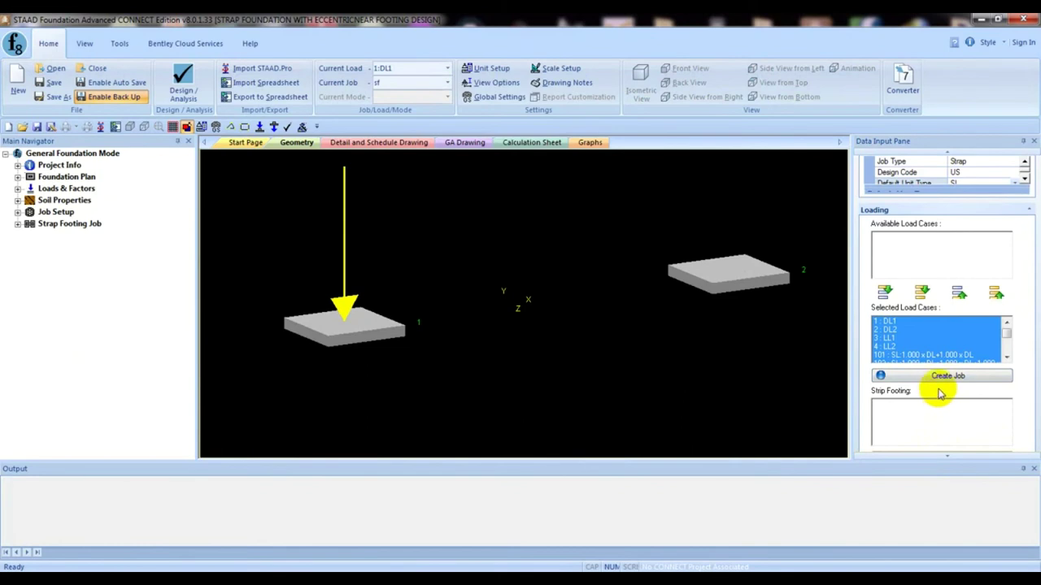
Create a strap footing that connects supports 1 and 2
scroll(968, 421, down, 1)
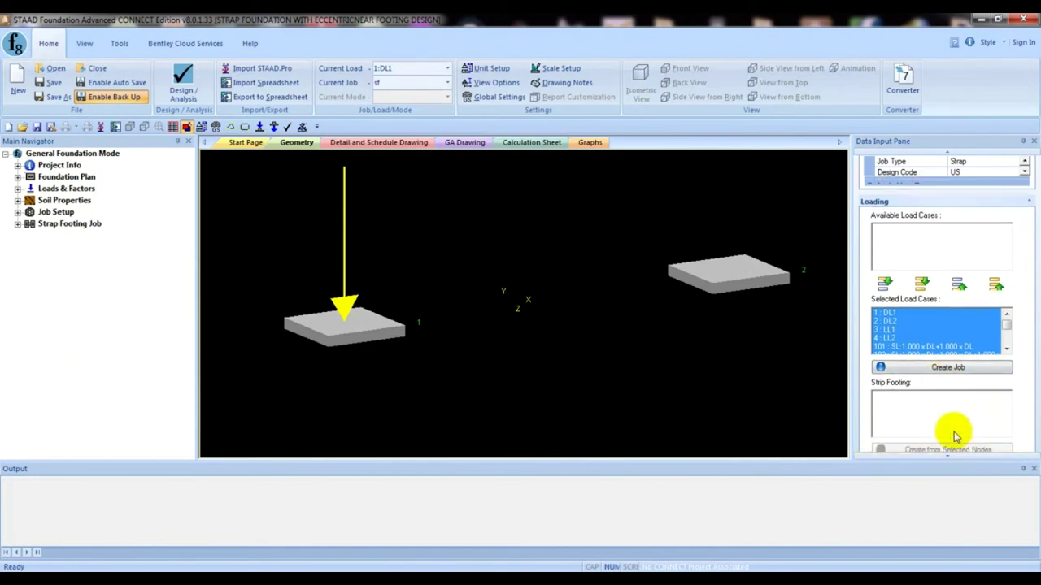
scroll(945, 455, down, 3)
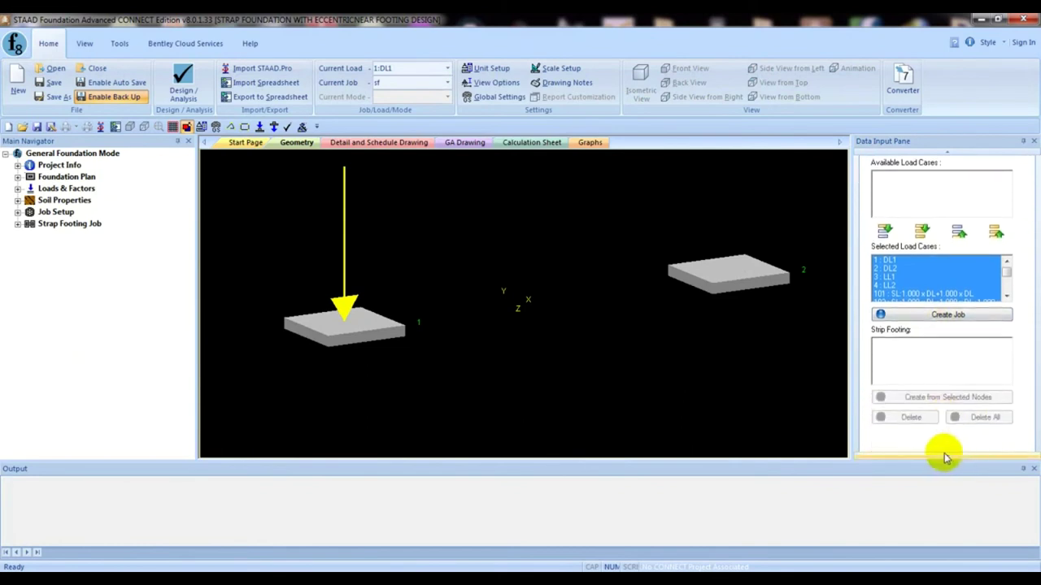
mouse_move(819, 201)
mouse_down()
mouse_move(781, 241)
mouse_move(296, 351)
mouse_up()
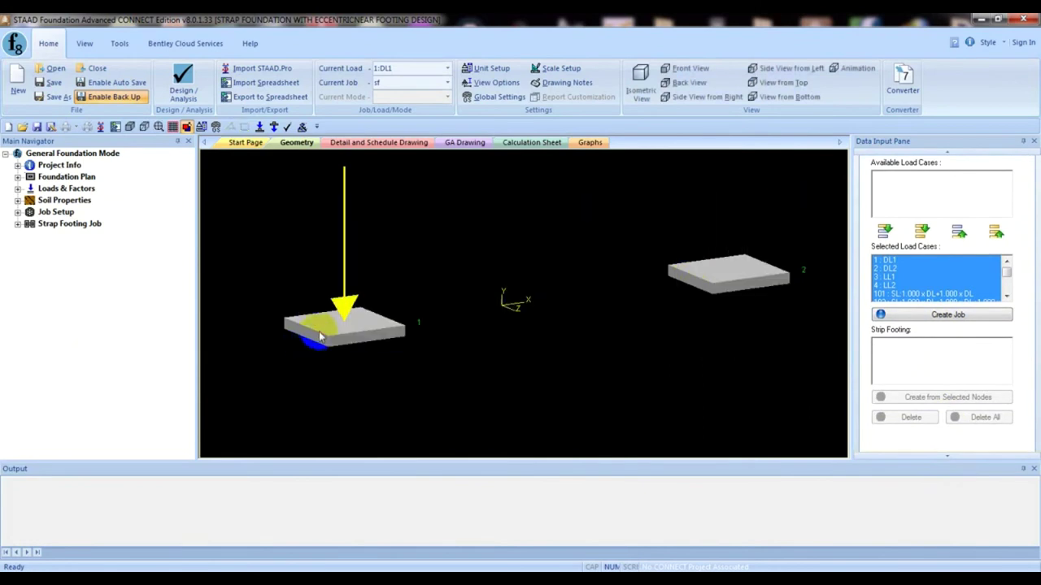
click(756, 268)
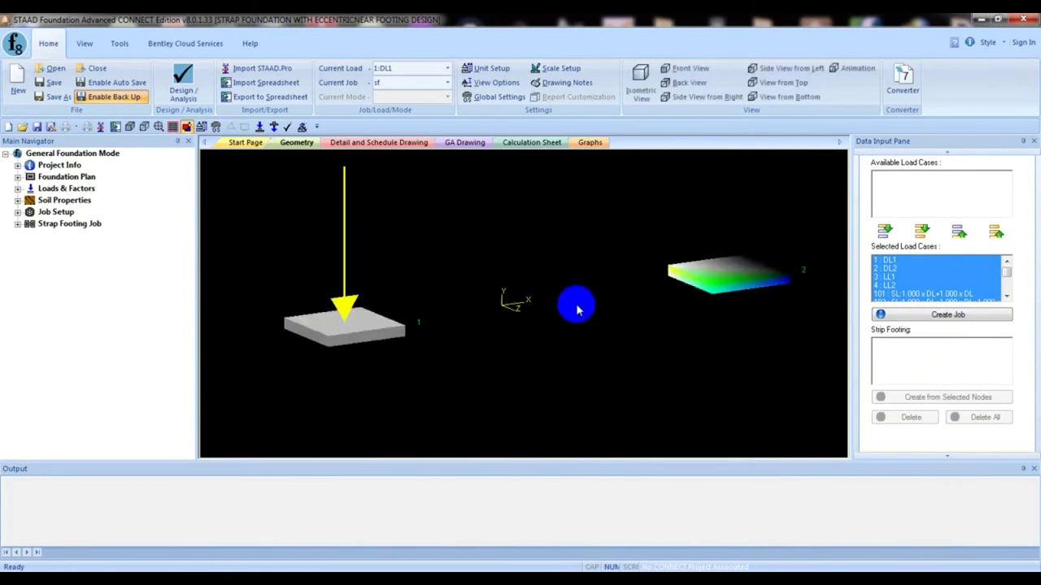
ctrl+click(335, 324)
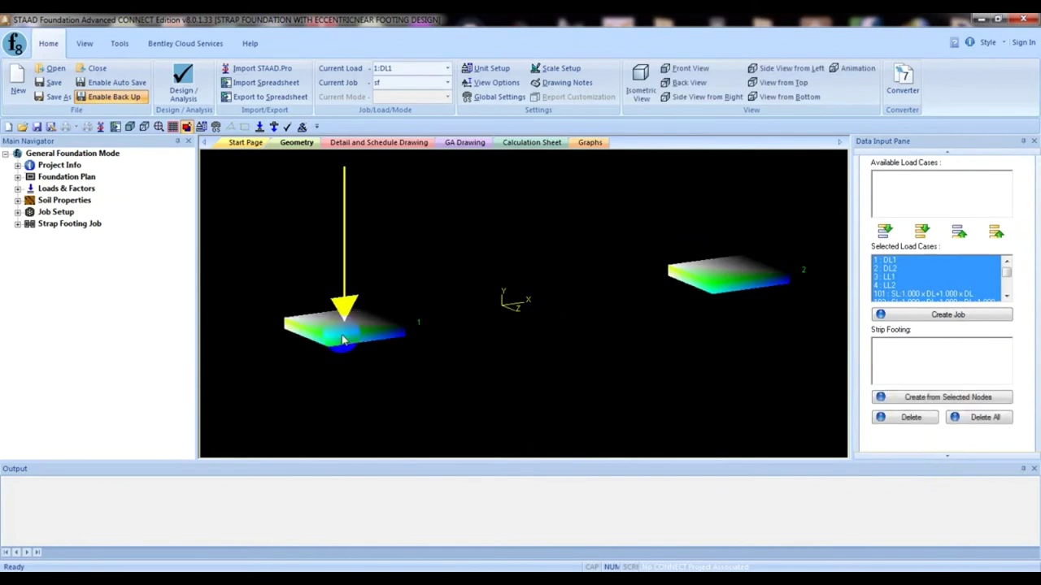
click(957, 399)
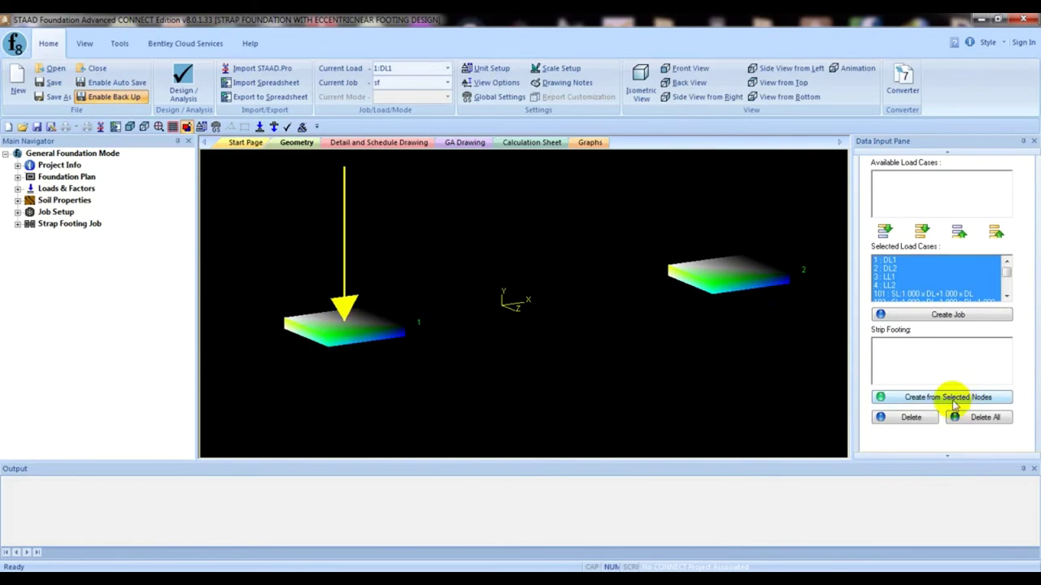
click(418, 341)
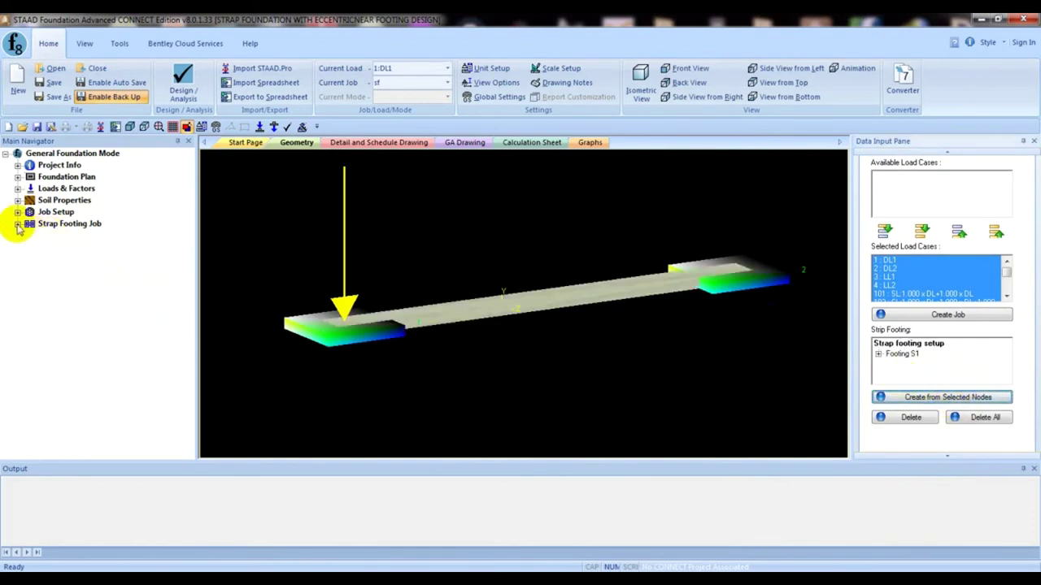
Open the strap footing job's Concrete & Reinforcement design parameters and widen their table to show the units column
click(17, 224)
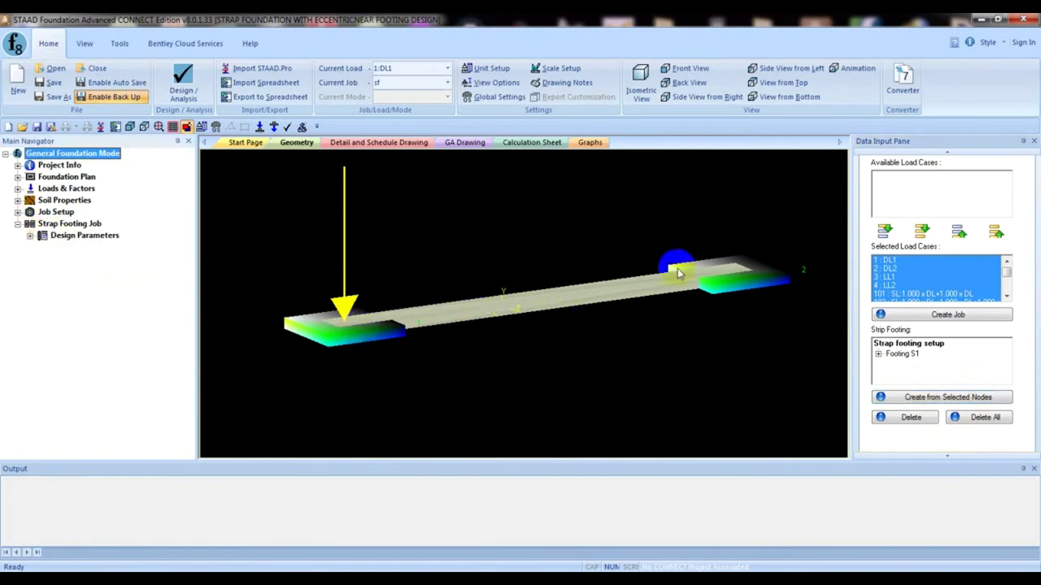
click(632, 312)
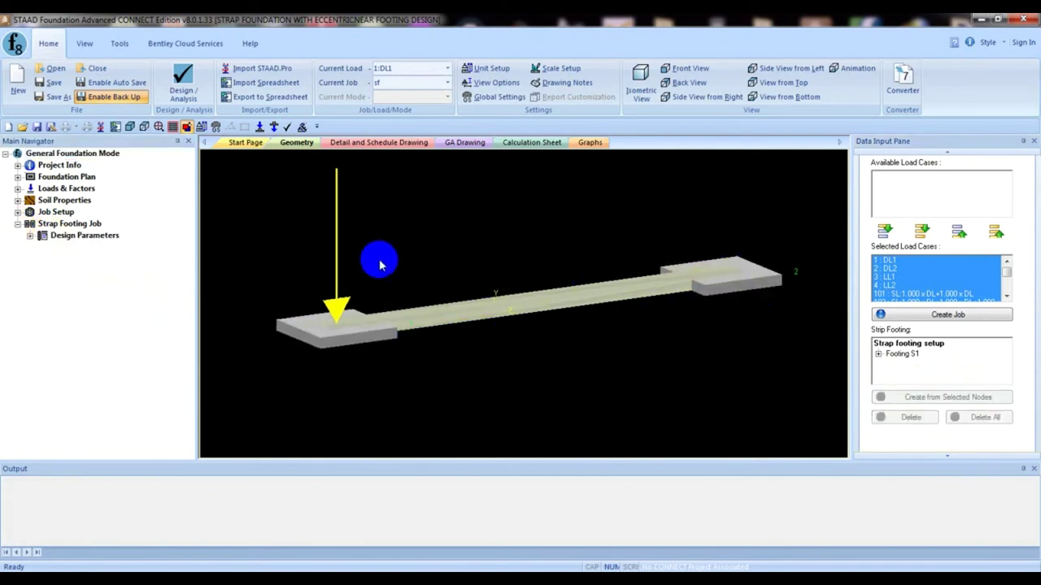
click(57, 238)
click(30, 234)
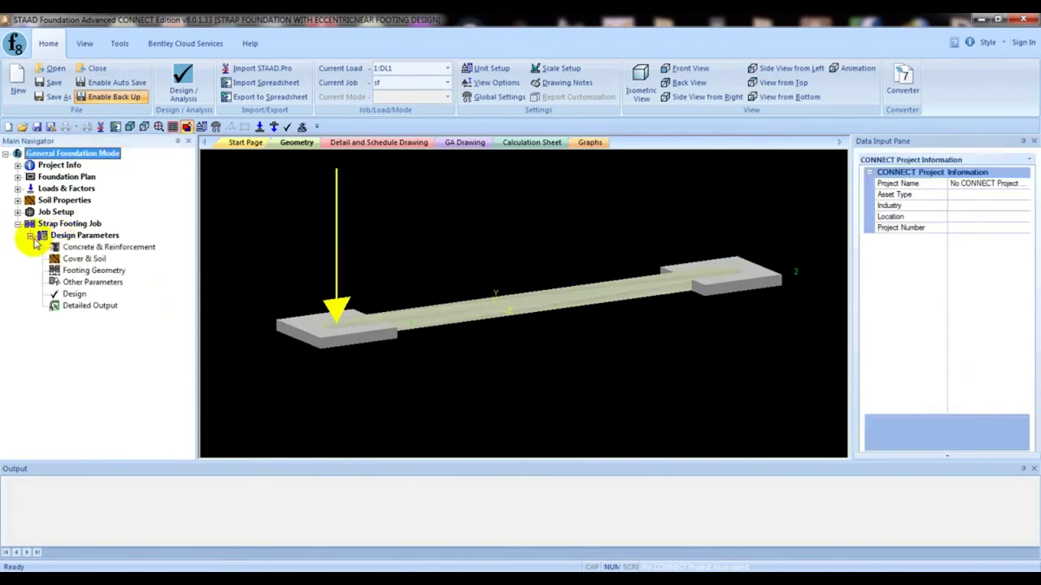
click(100, 248)
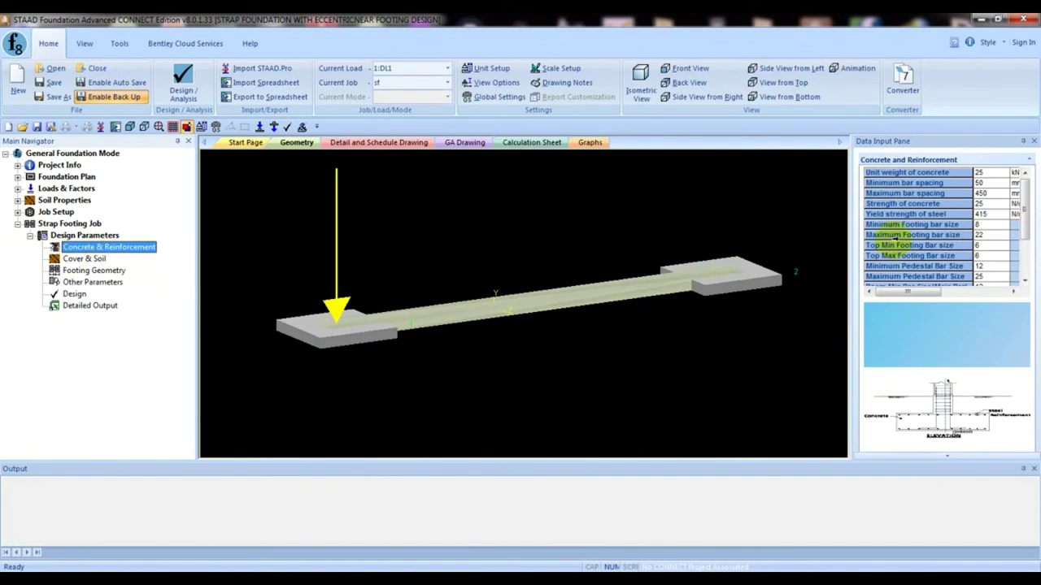
drag(851, 283, 778, 273)
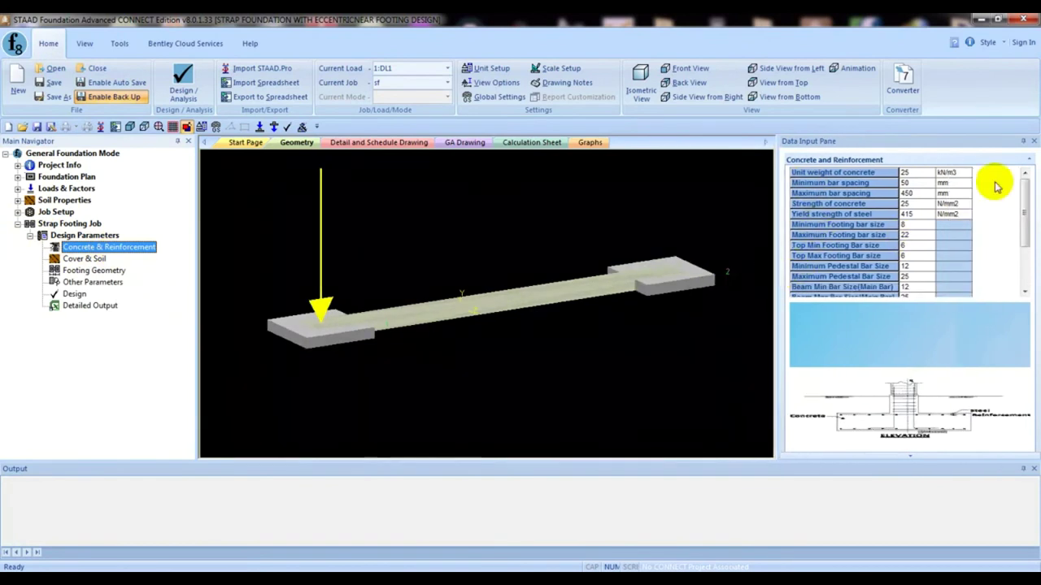
Review the concrete unit weight, minimum and maximum bar spacing, concrete strength and steel yield strength in the Concrete and Reinforcement parameters
click(1024, 189)
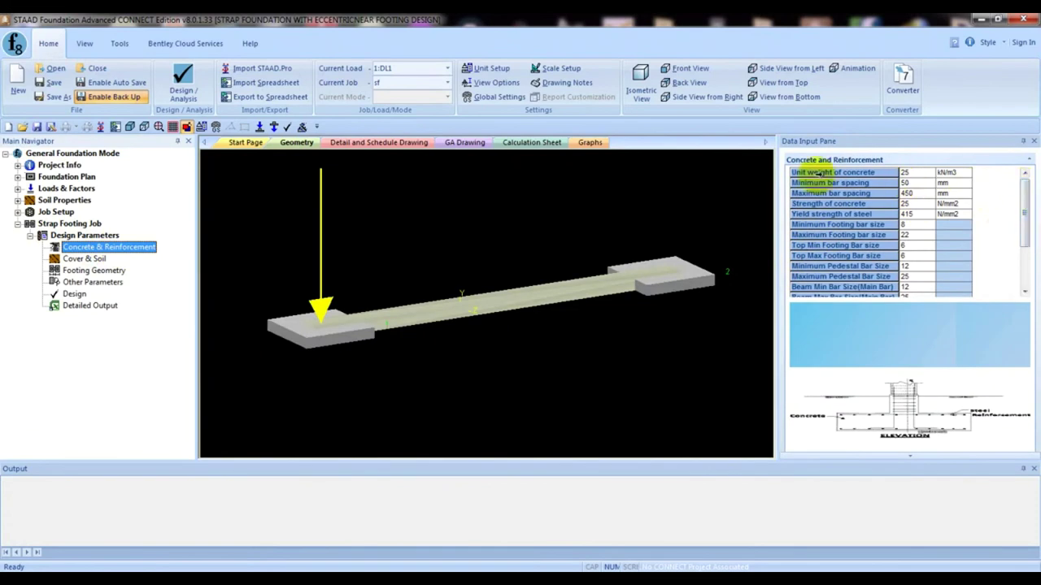
click(917, 174)
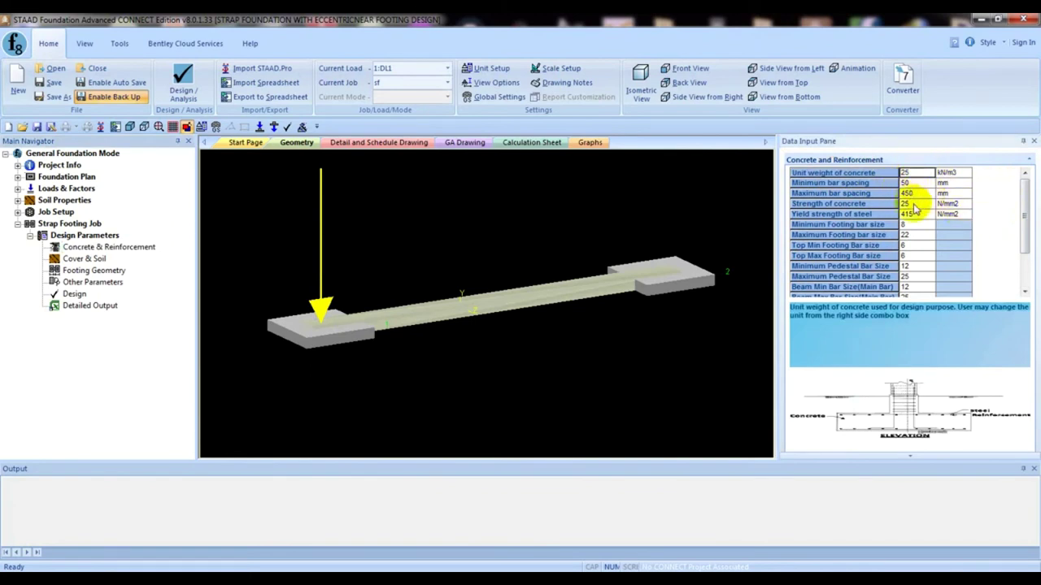
click(917, 192)
click(922, 215)
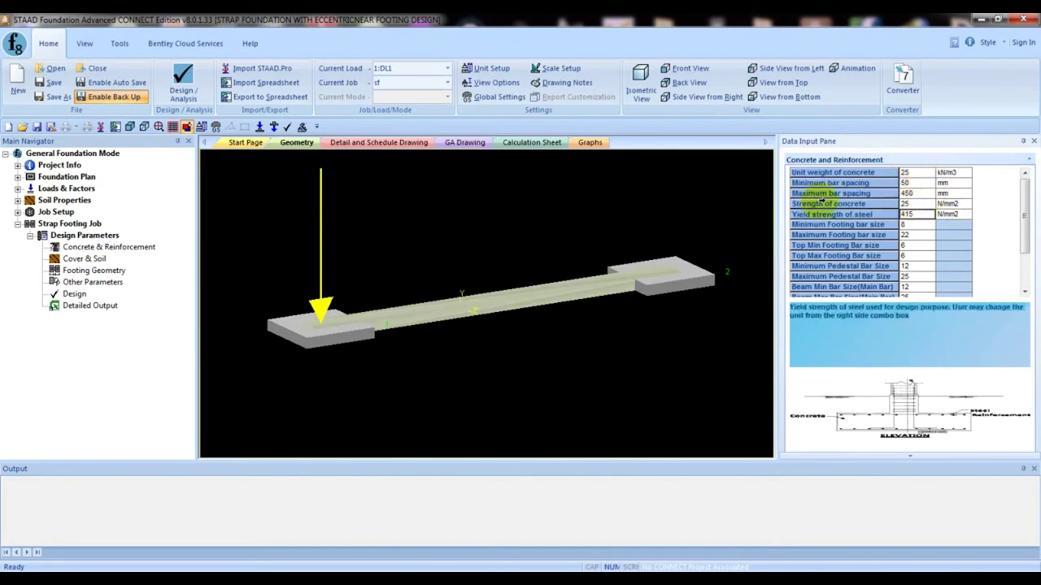
click(909, 193)
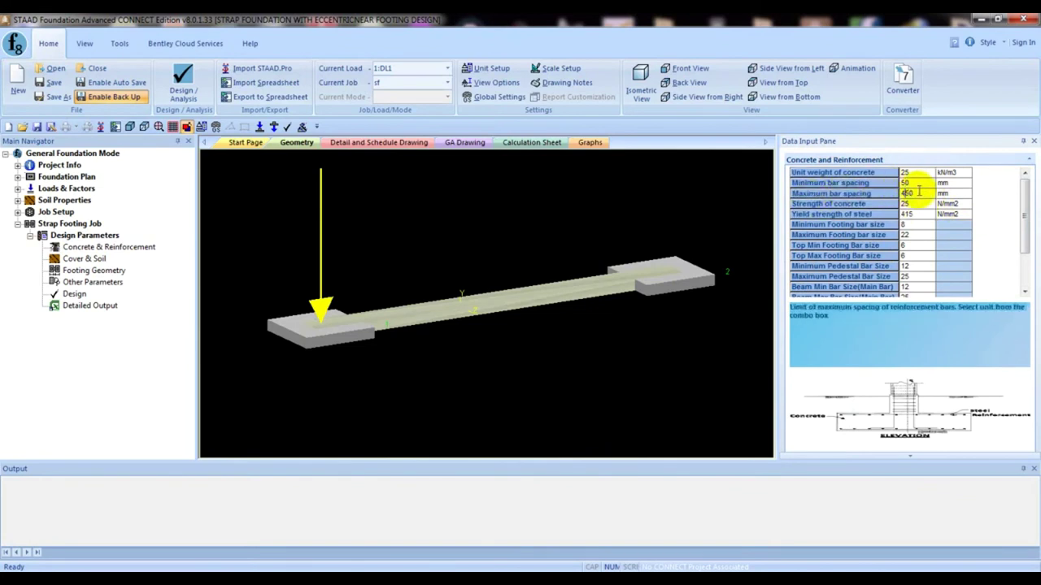
click(815, 204)
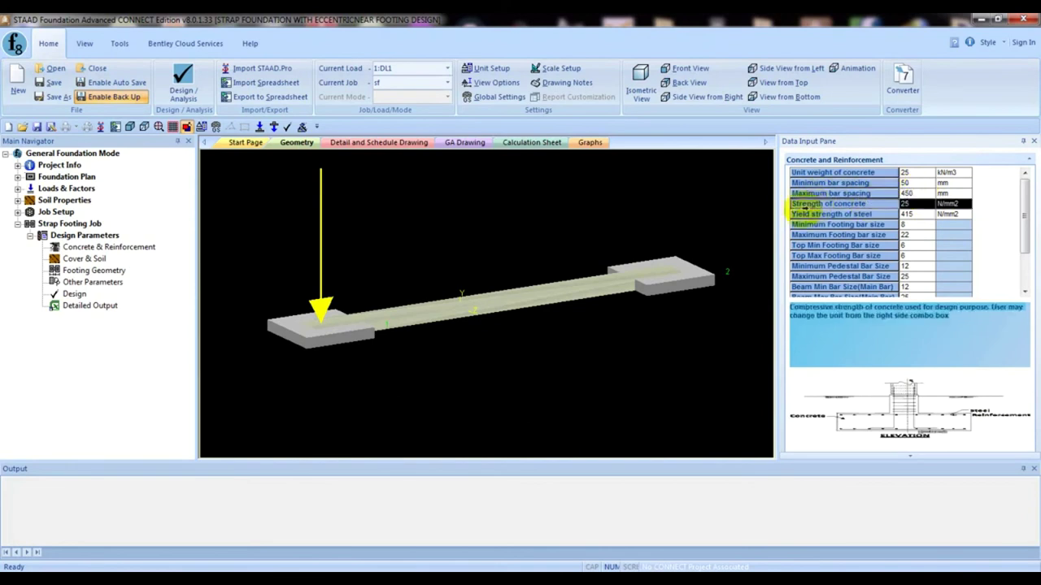
click(915, 204)
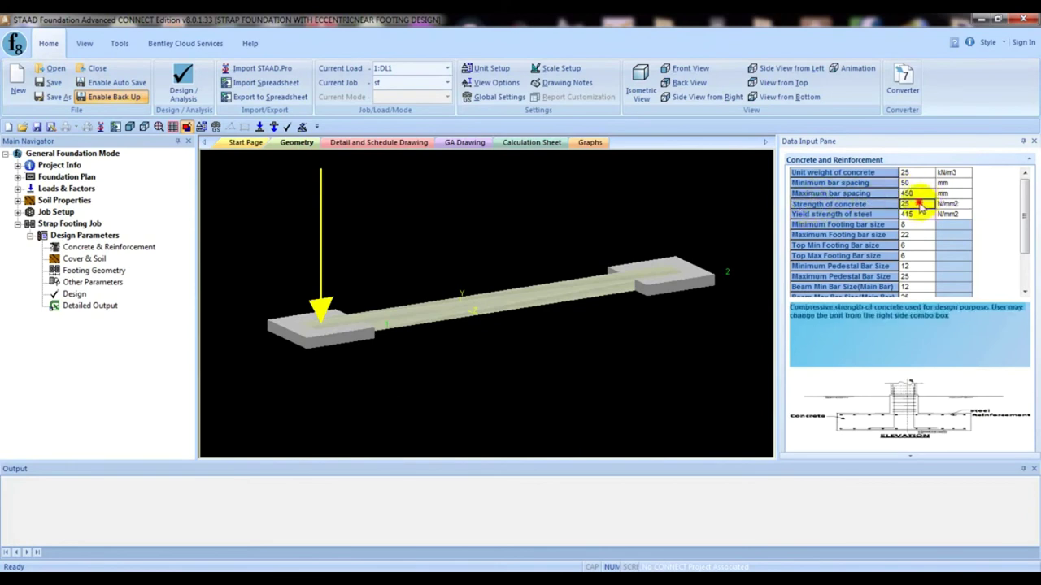
click(917, 204)
click(858, 213)
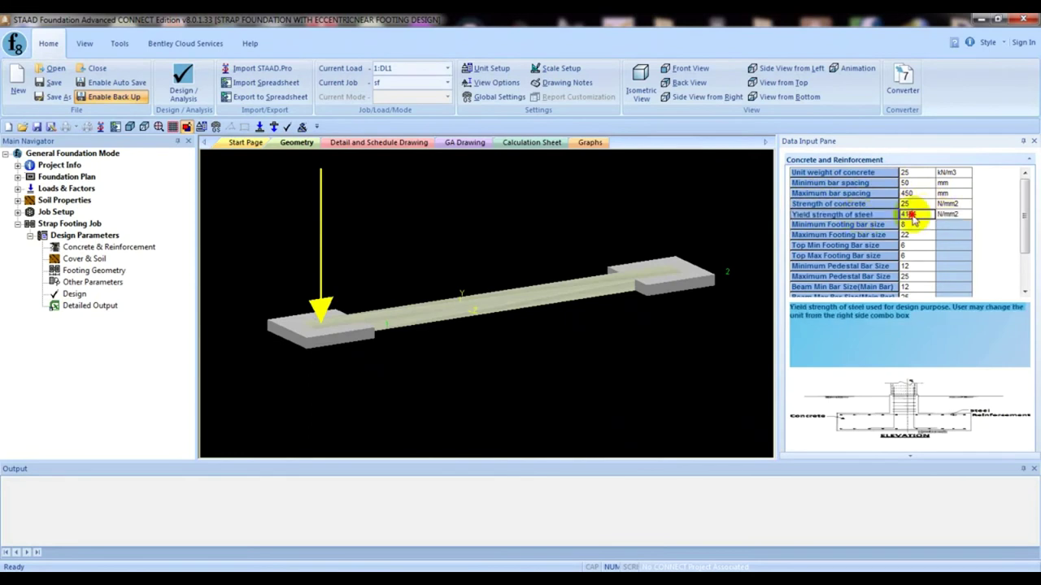
click(901, 212)
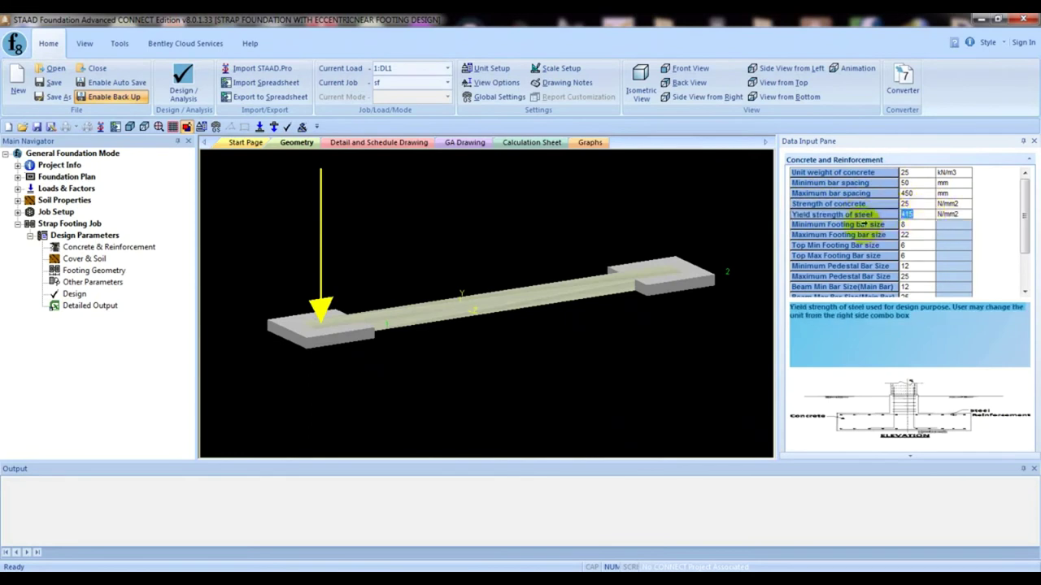
Set the minimum footing bar size to 10
click(914, 225)
click(927, 227)
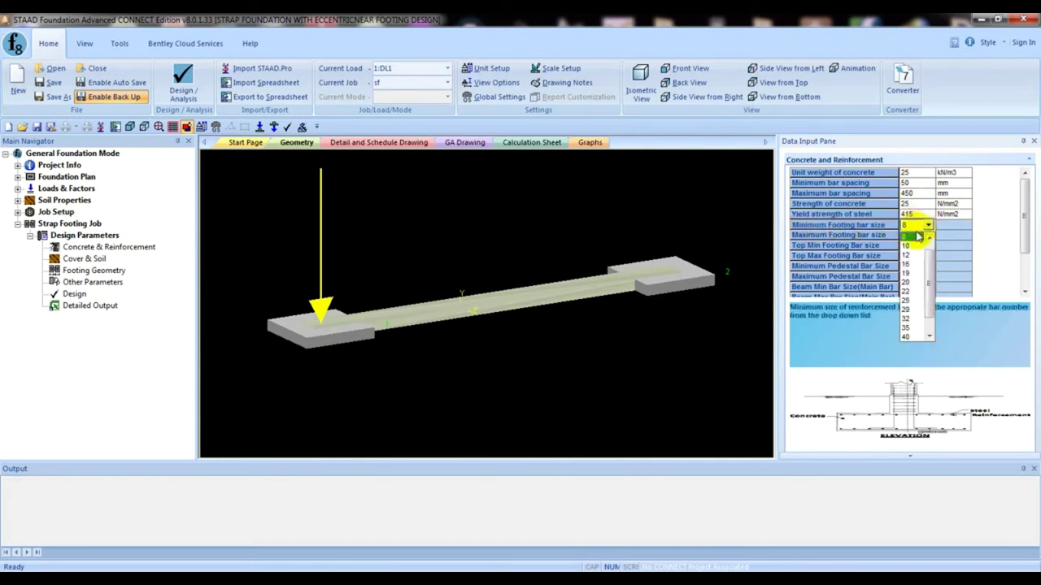
scroll(914, 272, down, 1)
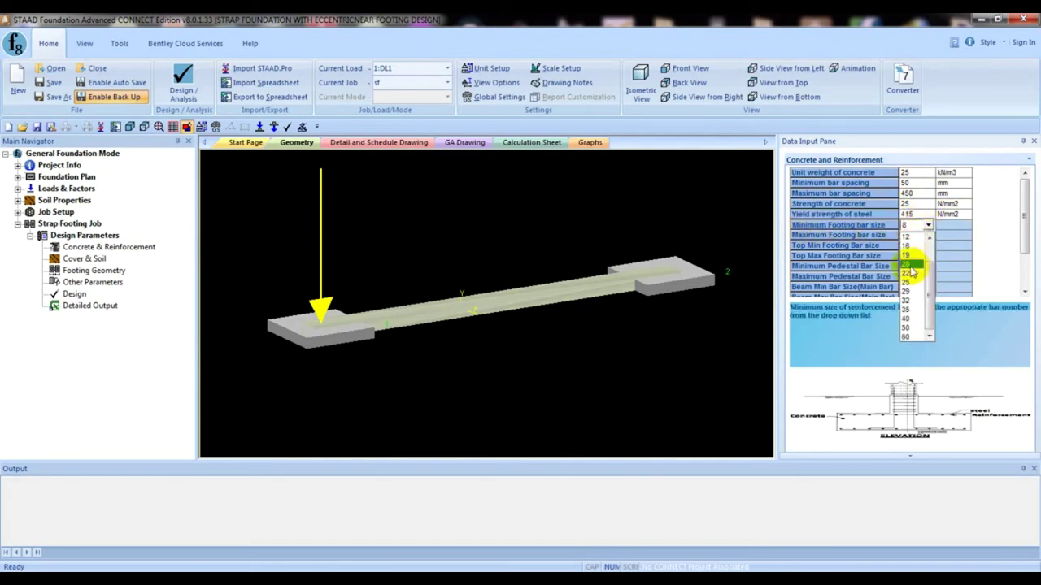
scroll(912, 269, up, 1)
click(912, 260)
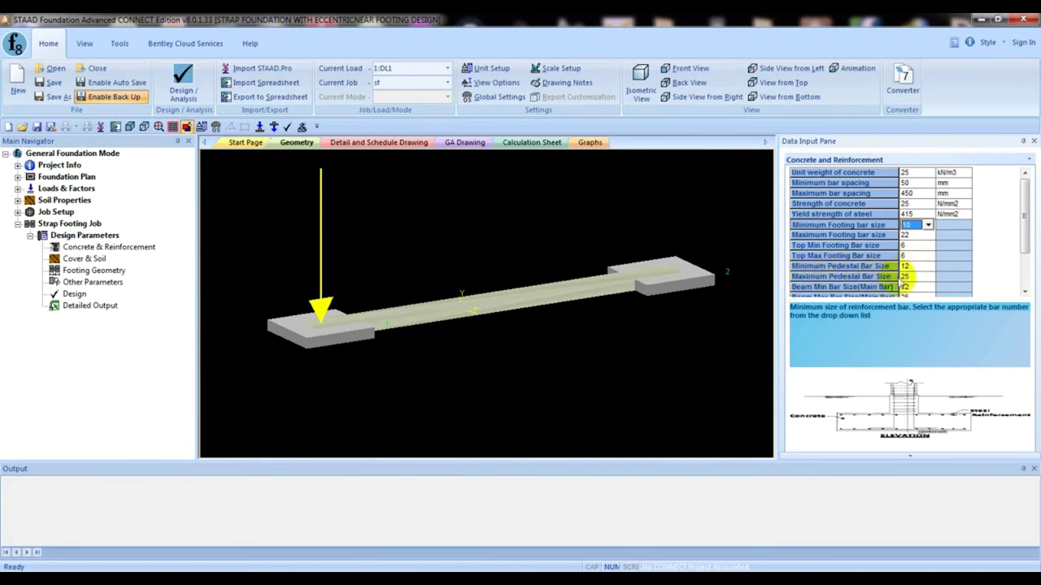
Examine the maximum pedestal bar size options and the beam's main bar and stirrup bar sizes
click(925, 278)
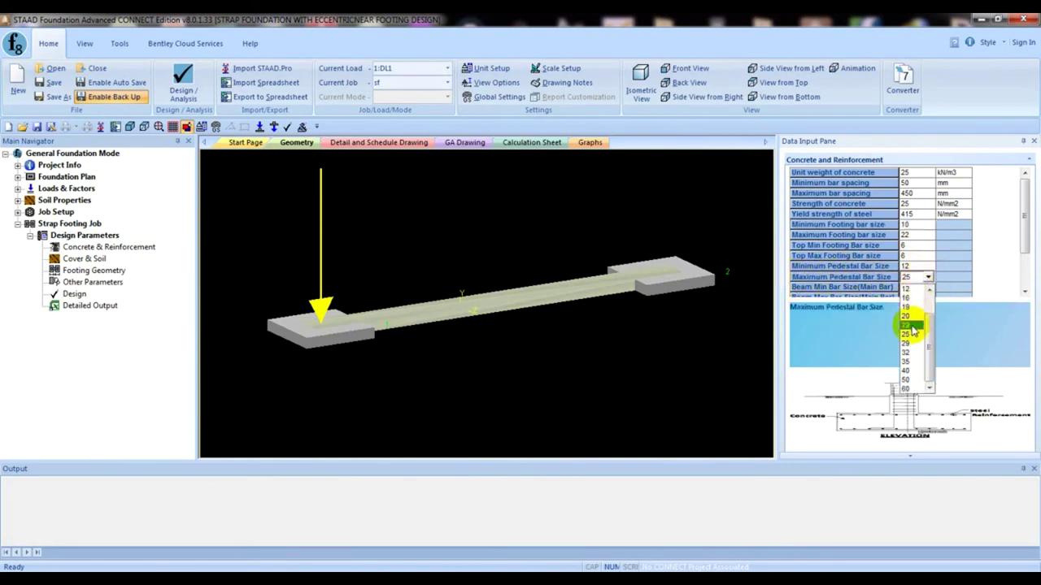
scroll(913, 326, up, 1)
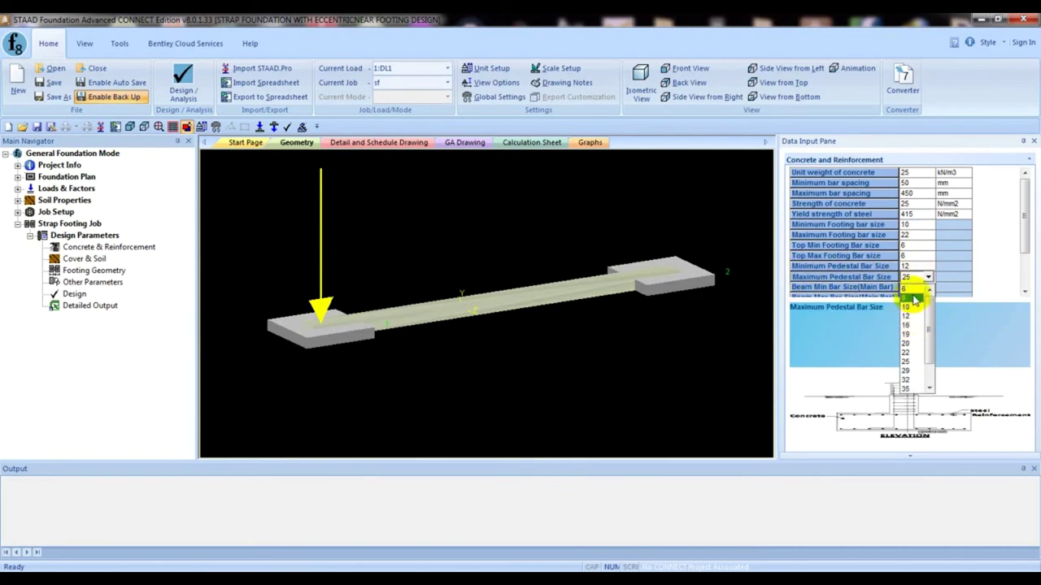
click(848, 348)
drag(1022, 209, 1031, 232)
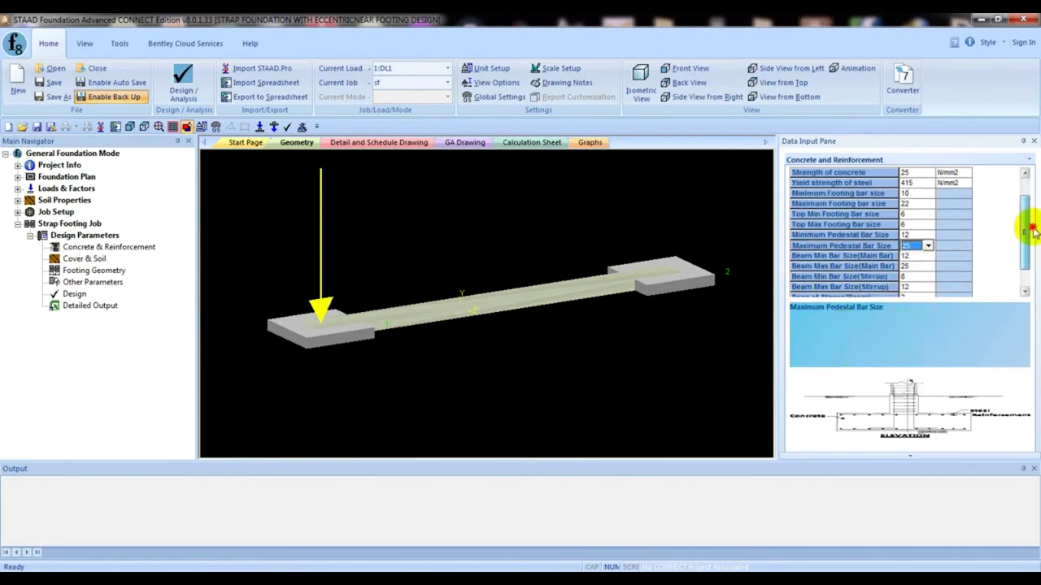
drag(819, 213, 805, 220)
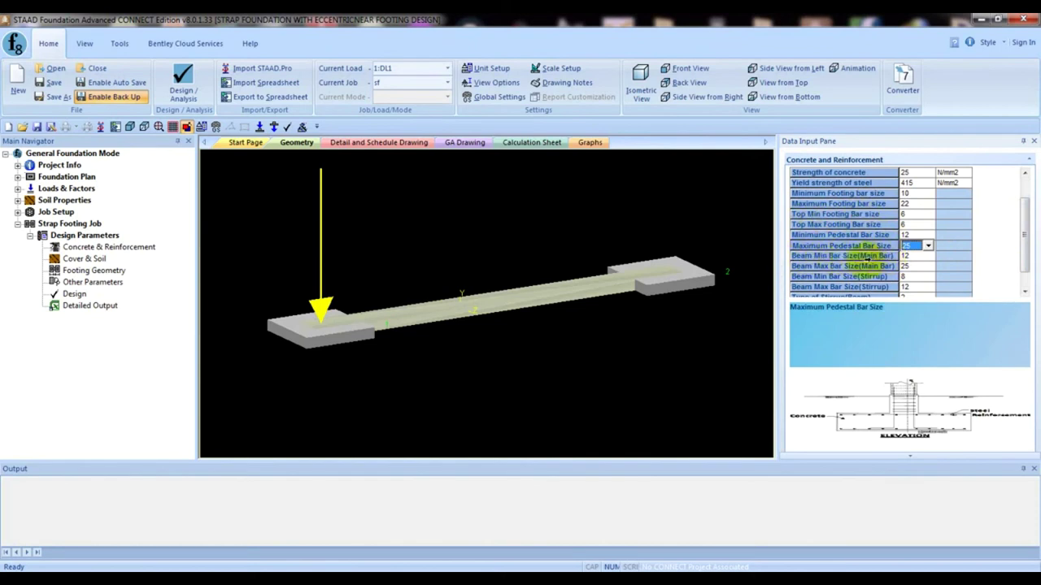
click(928, 257)
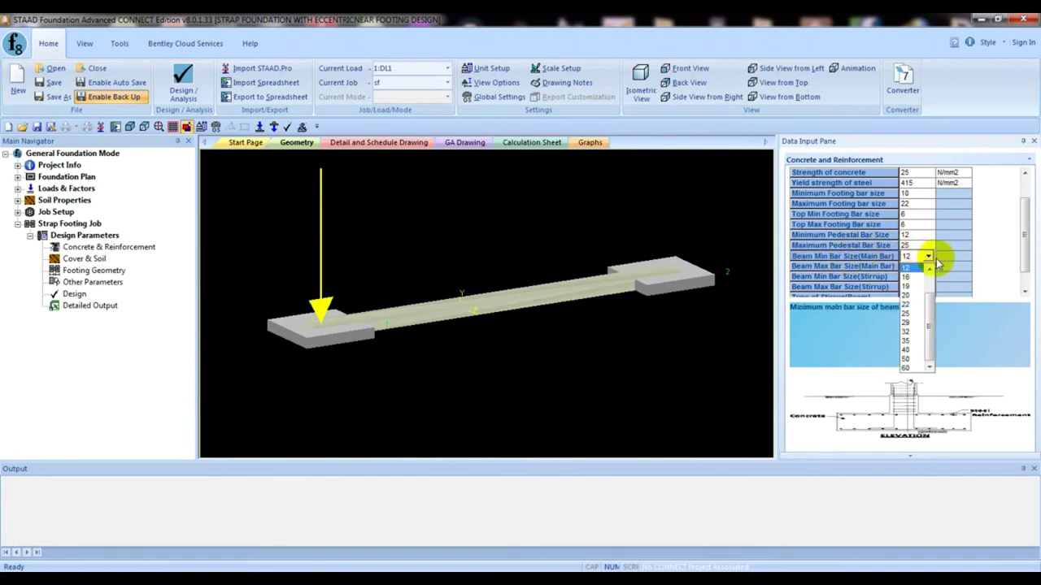
click(882, 256)
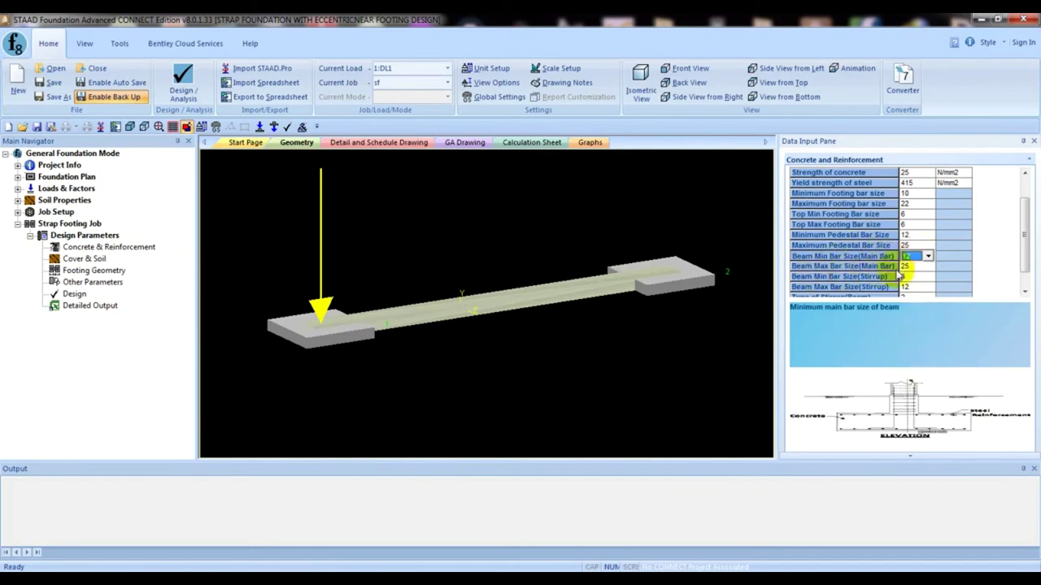
click(839, 276)
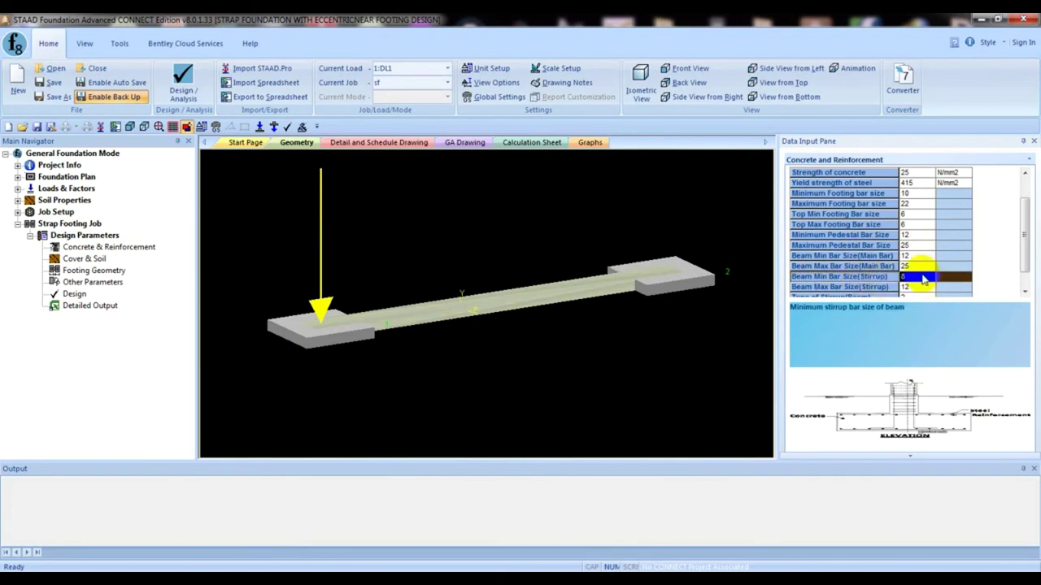
scroll(1017, 236, down, 1)
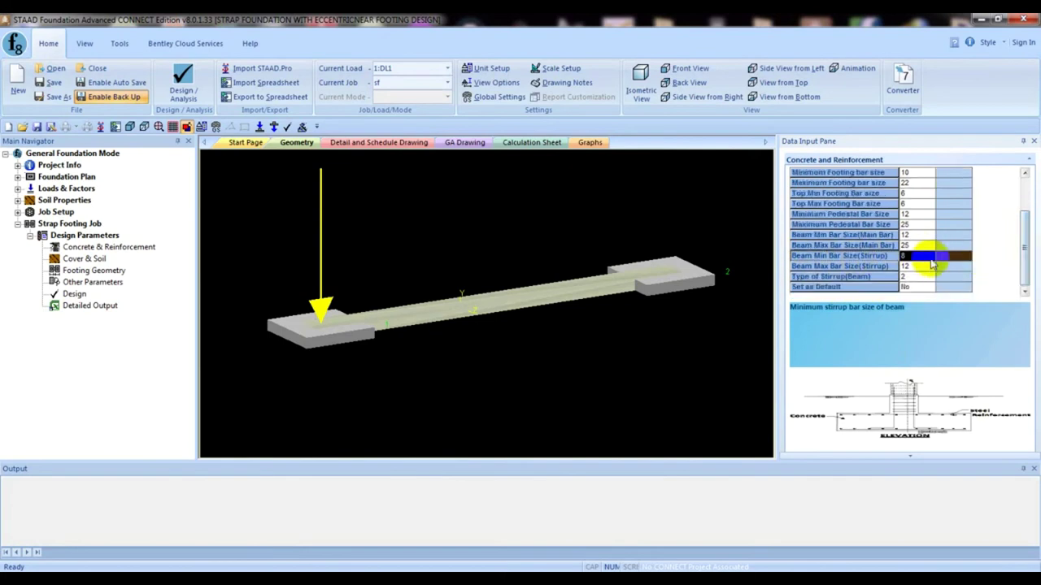
Select 12 as the beam's maximum stirrup bar size and 2 as its stirrup type
click(913, 269)
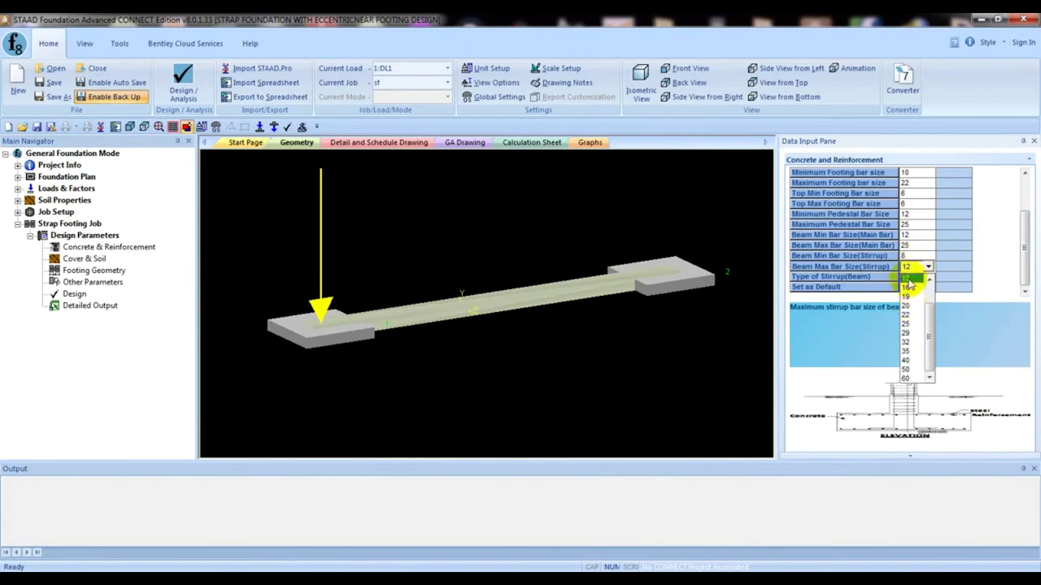
click(909, 283)
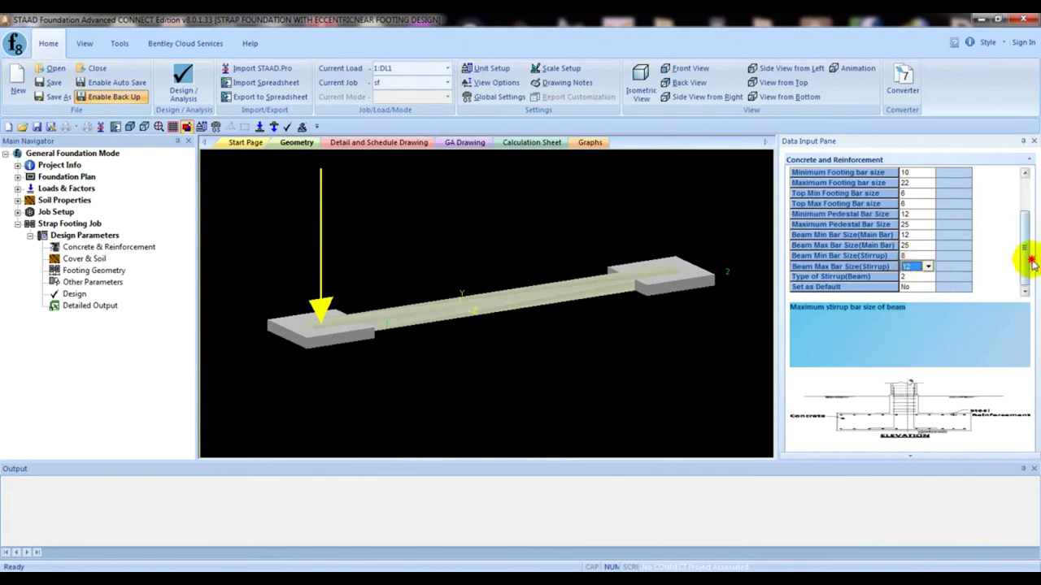
click(874, 279)
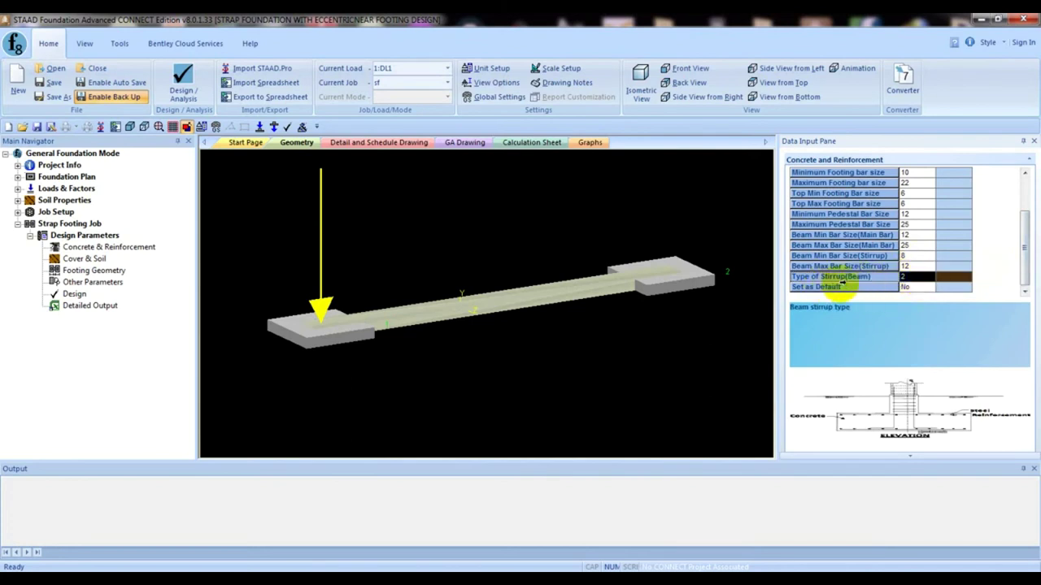
click(917, 277)
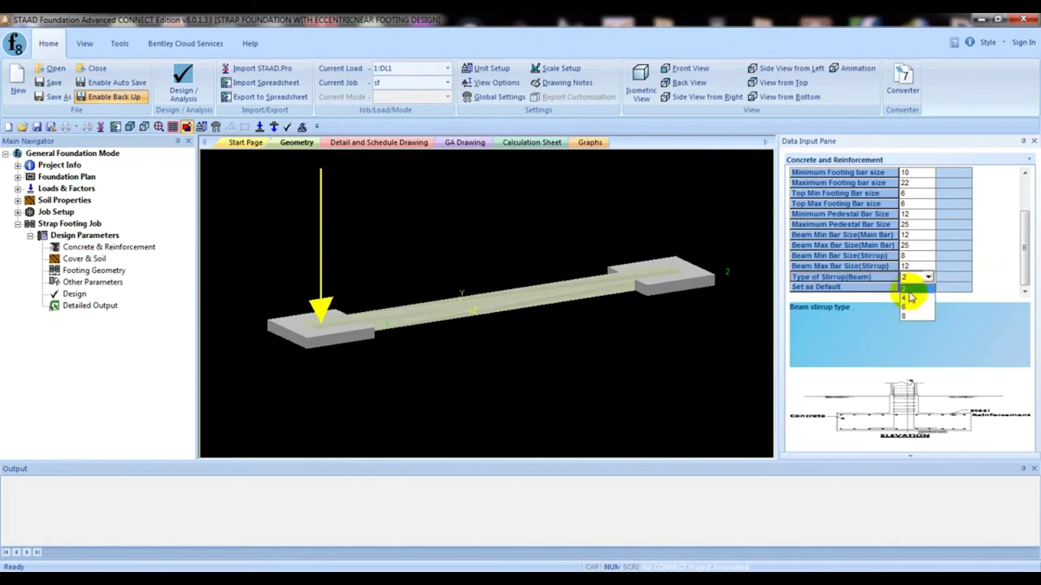
click(906, 291)
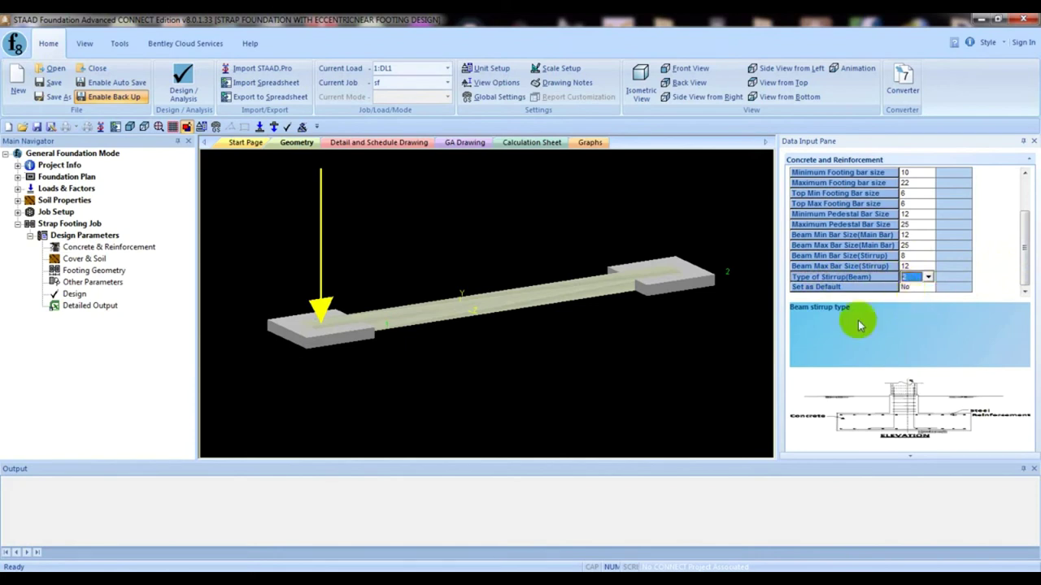
Set the Concrete and Reinforcement parameters as default by choosing Yes
click(910, 287)
click(916, 289)
click(908, 299)
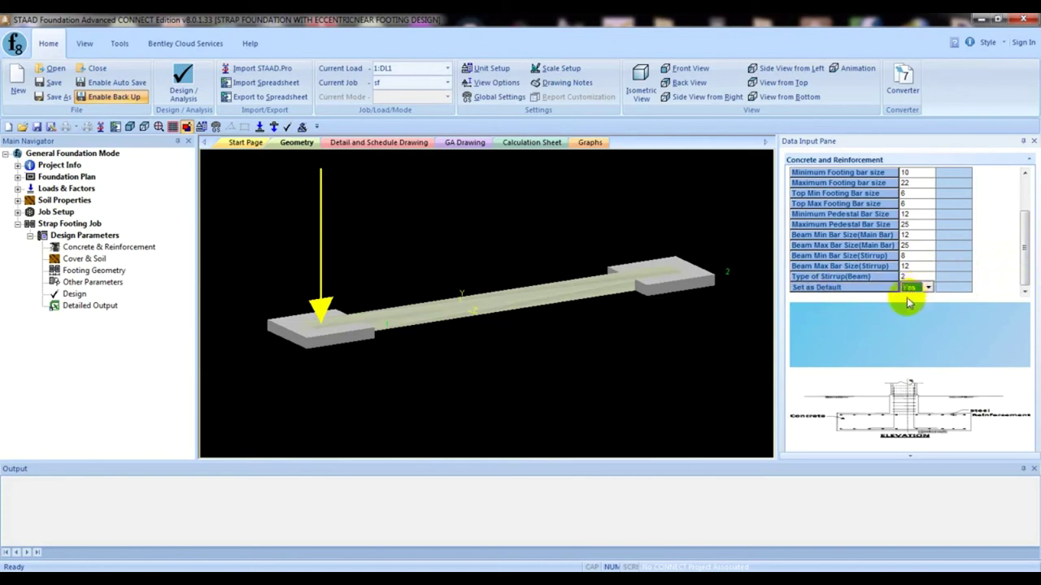
Open the Cover & Soil parameters and review the clear covers, soil unit weight, bearing capacity, embedded depth, surcharge and water table depth
click(84, 260)
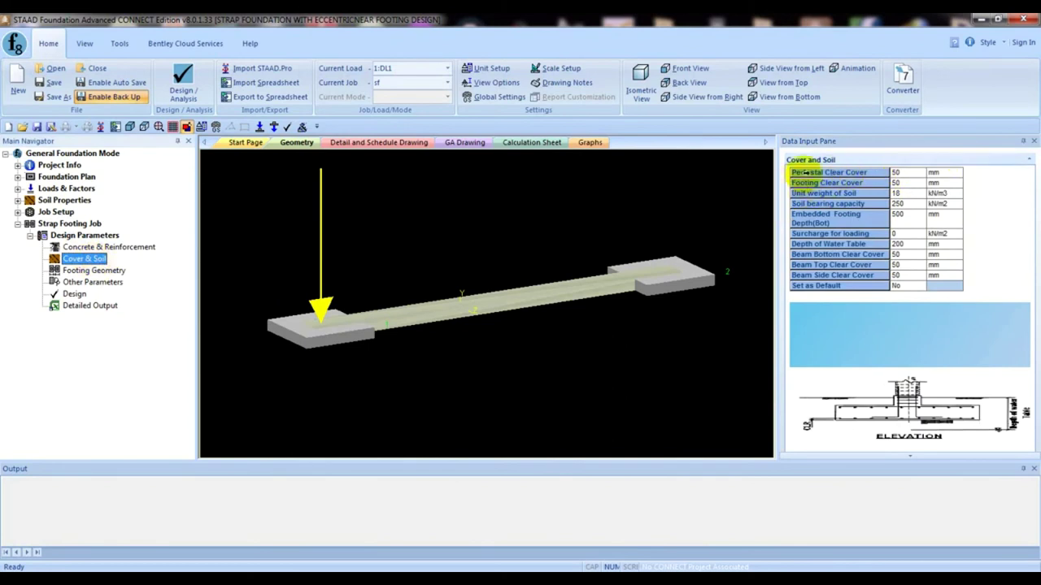
click(906, 177)
click(899, 183)
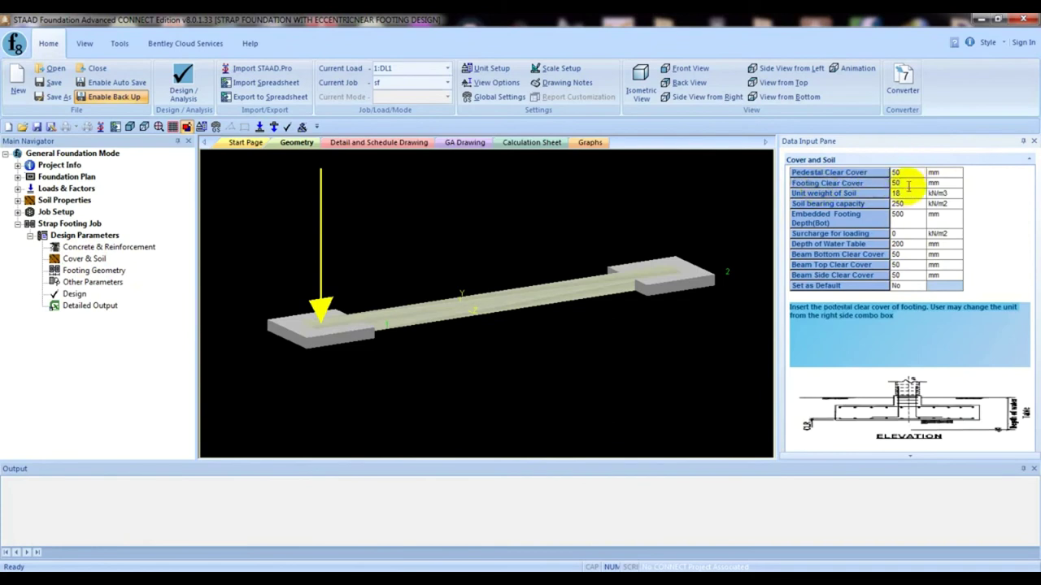
click(901, 193)
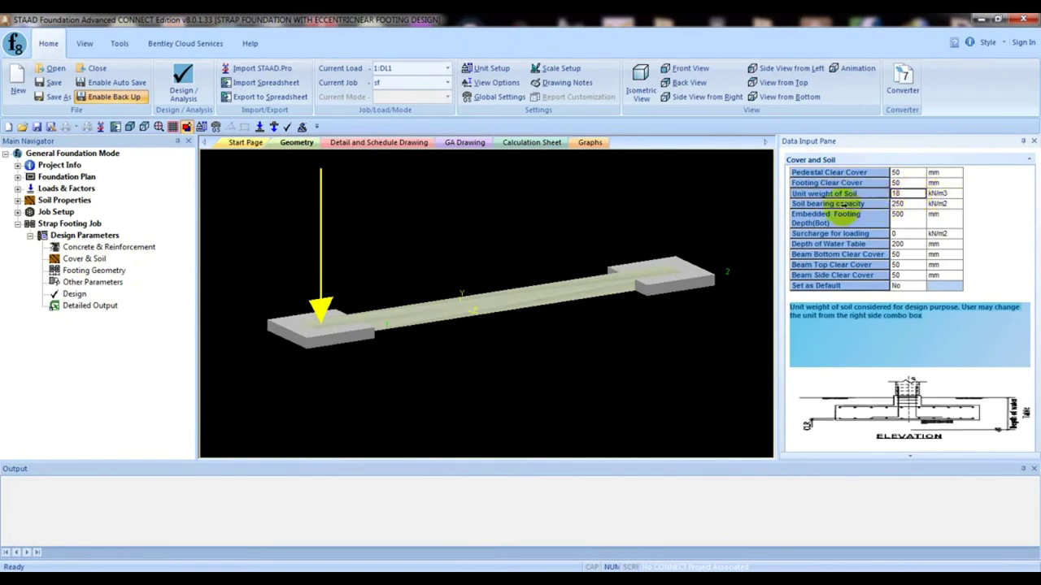
click(817, 204)
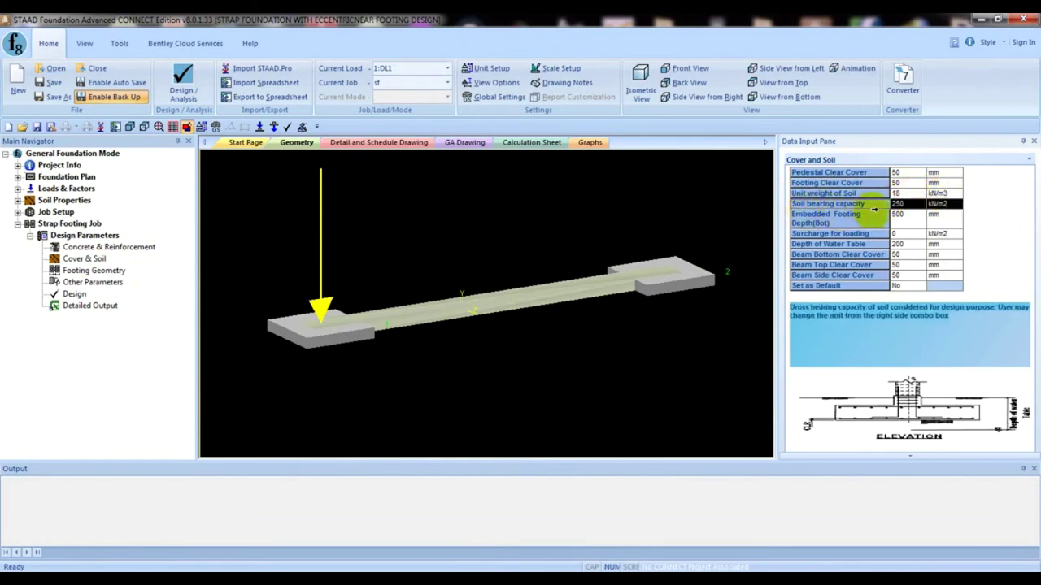
click(909, 205)
click(823, 221)
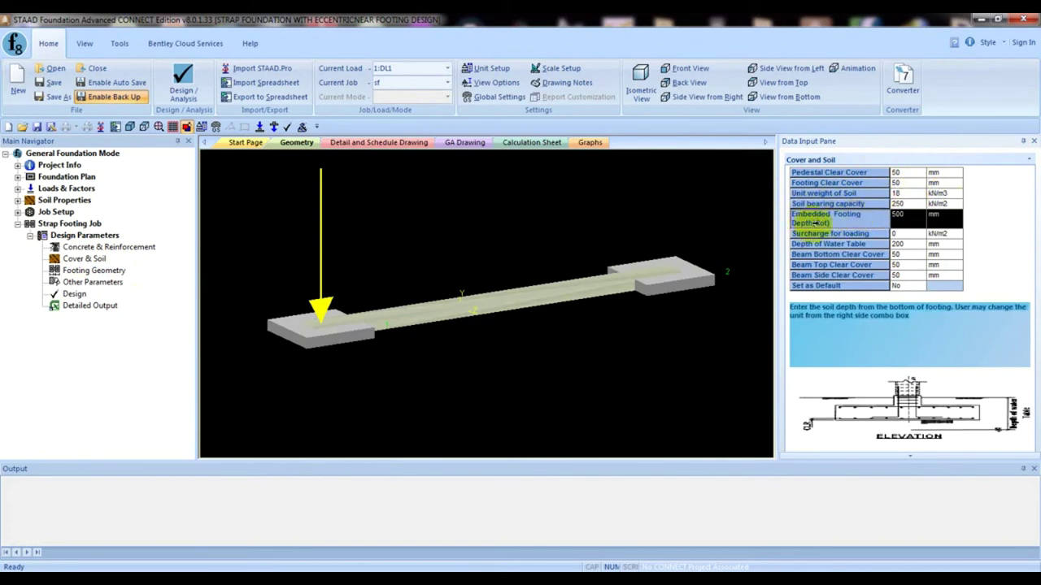
click(931, 220)
click(912, 220)
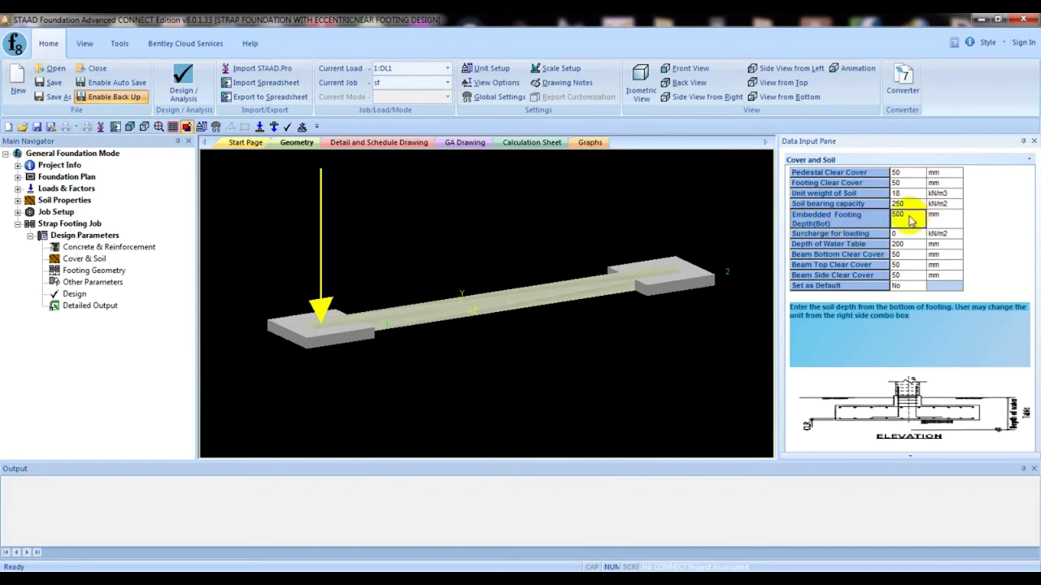
click(846, 233)
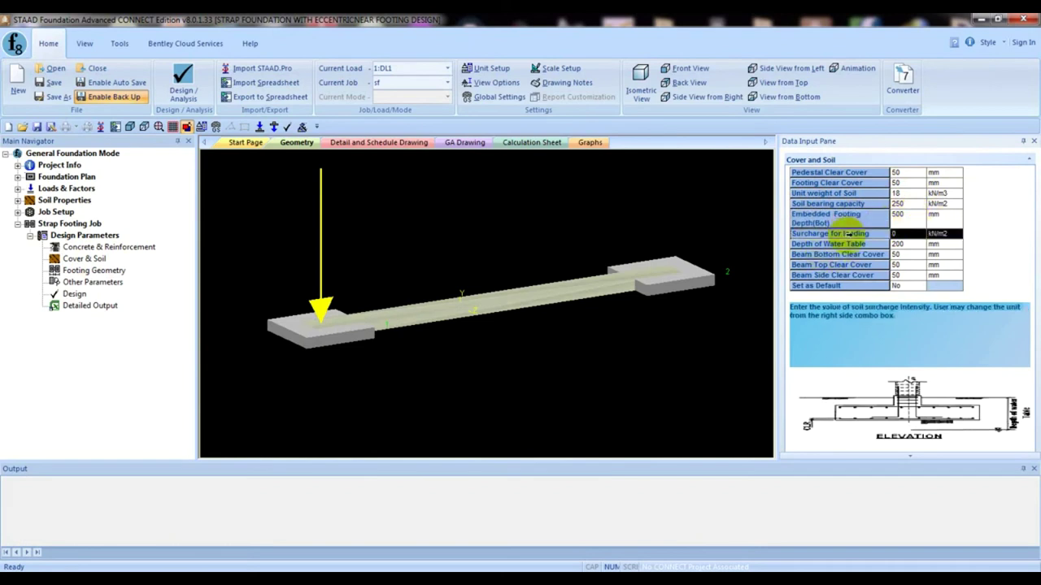
click(846, 242)
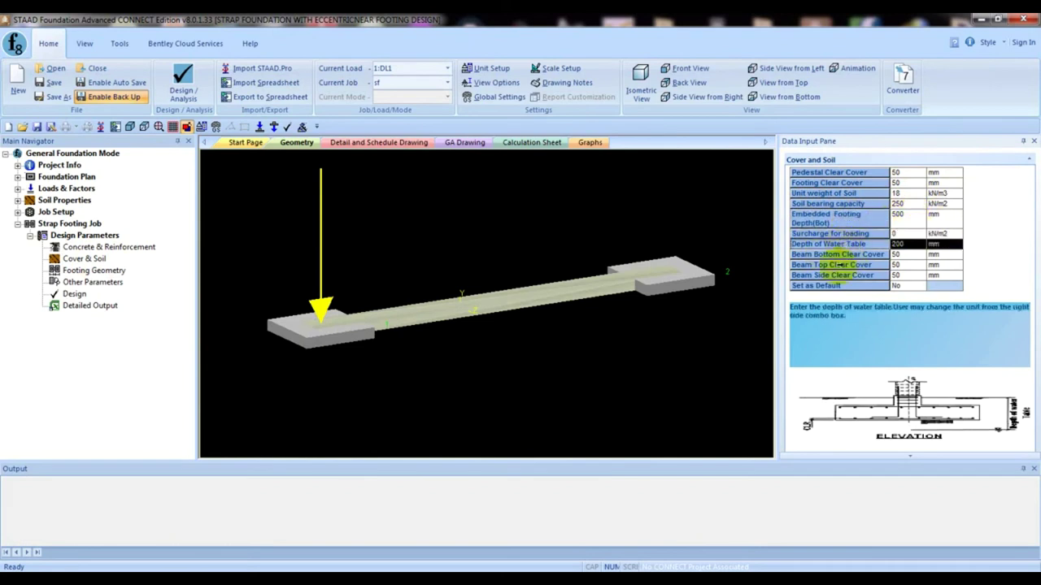
click(846, 263)
Set the depth of water table to 20 m and save the Cover and Soil values as default with Yes
click(908, 244)
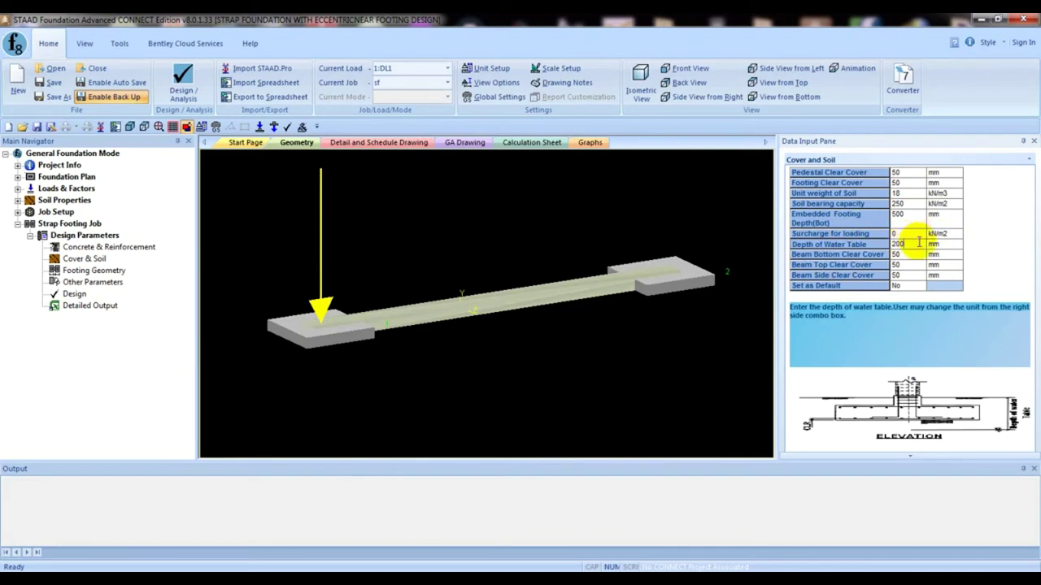
key(Return)
click(956, 244)
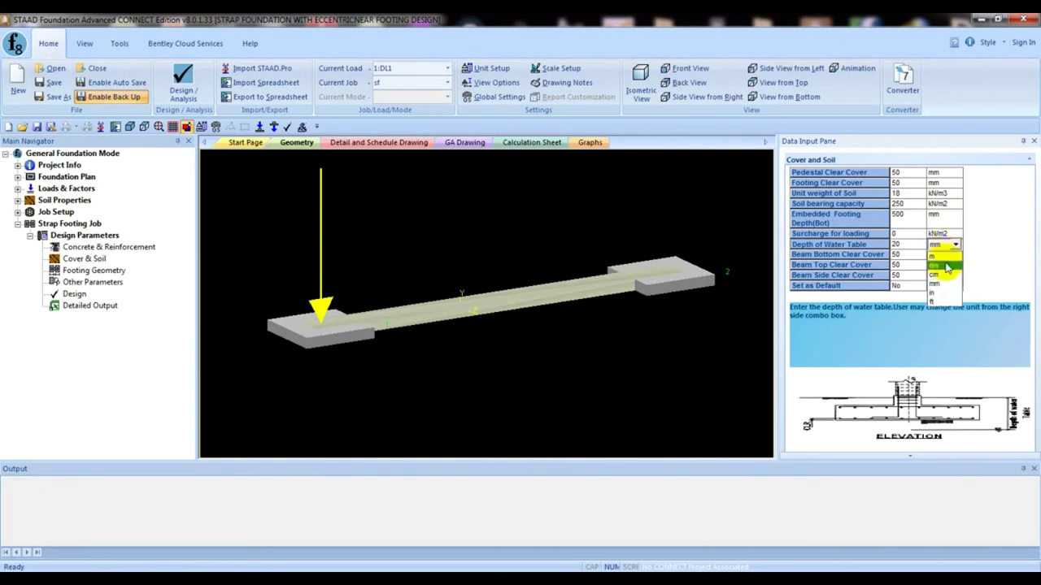
click(939, 258)
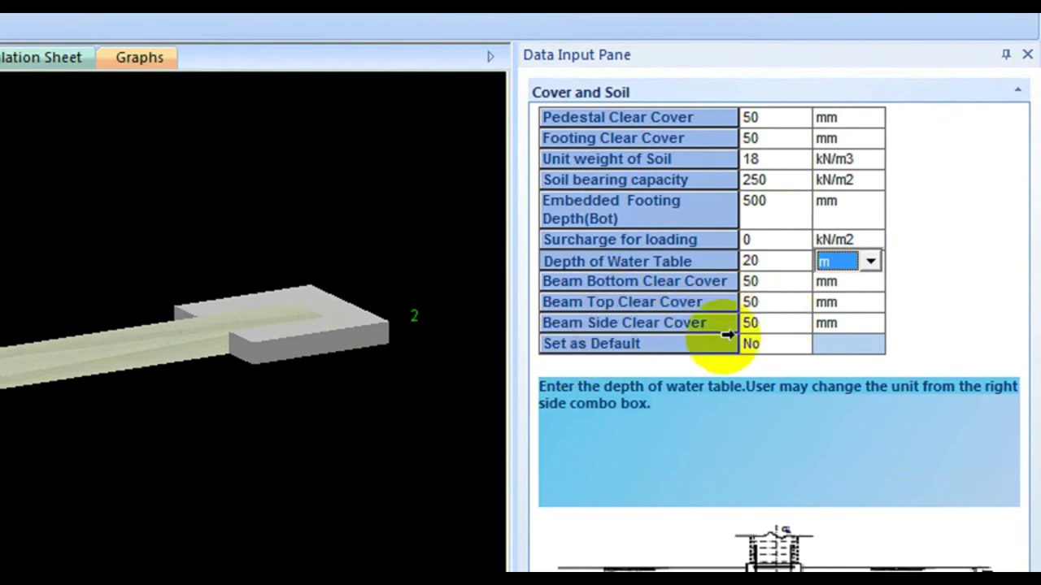
click(775, 339)
click(775, 343)
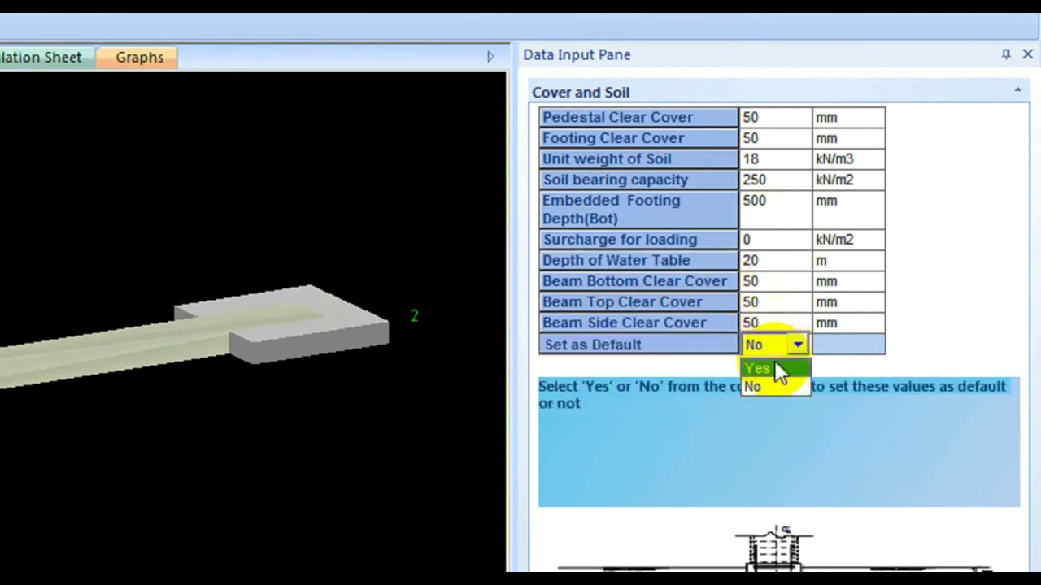
click(774, 365)
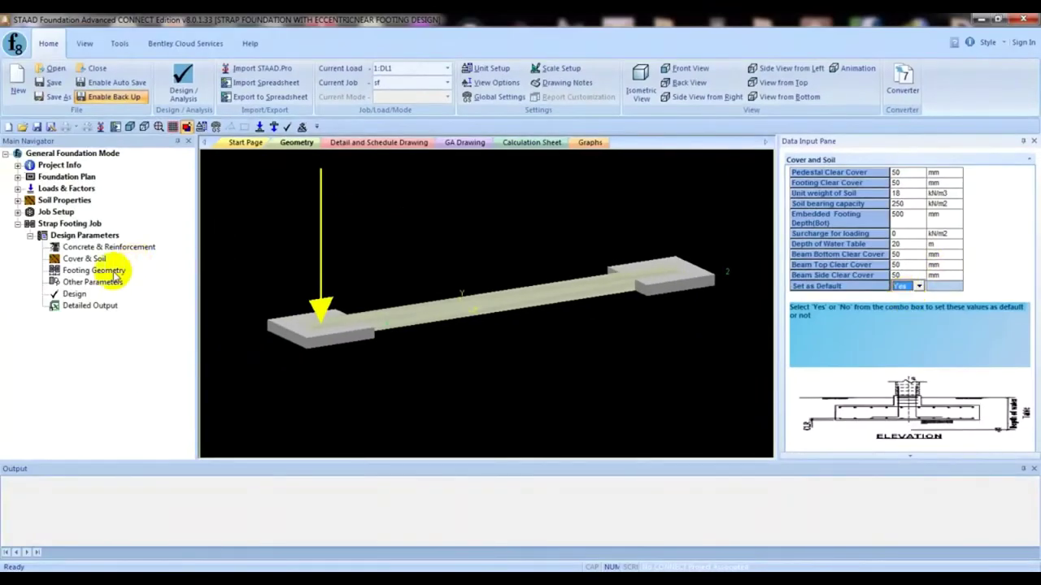
Open the Footing Geometry parameters and turn off Identical Footings so each footing can be sized separately
click(99, 272)
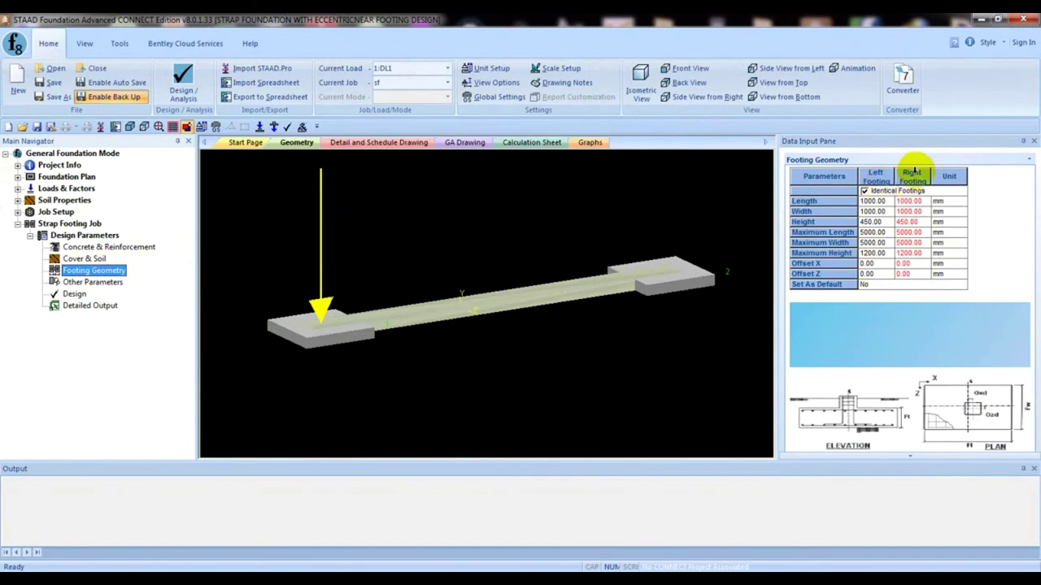
mouse_move(689, 209)
mouse_down()
mouse_move(312, 325)
mouse_move(289, 317)
mouse_move(667, 309)
mouse_move(615, 275)
mouse_move(895, 219)
mouse_up()
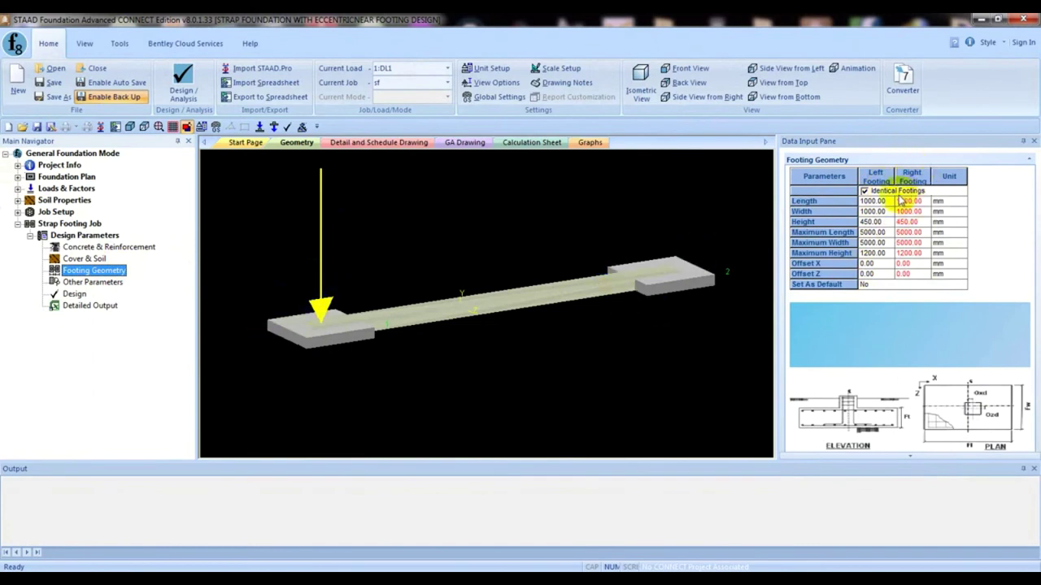
click(864, 191)
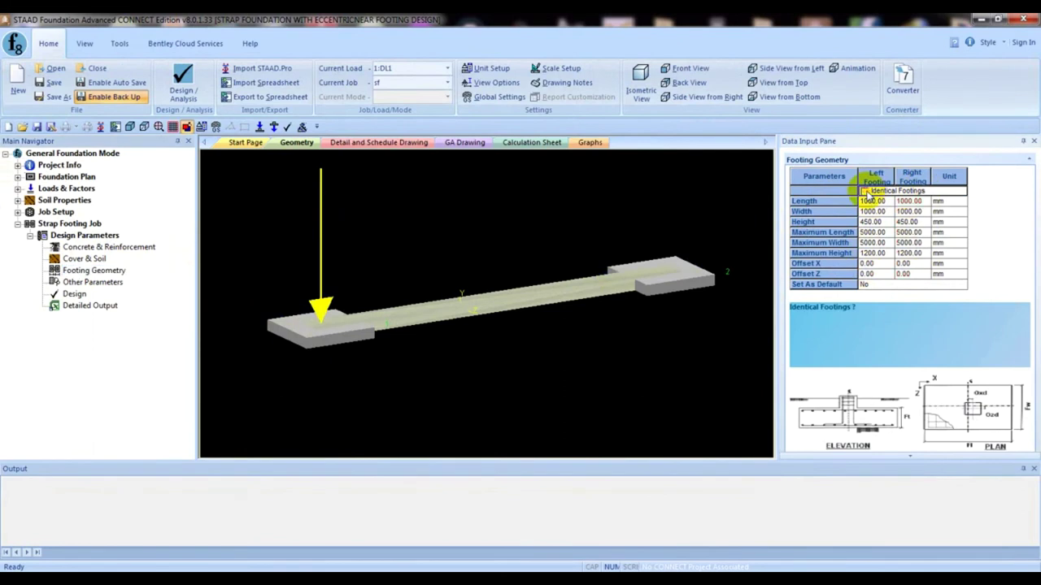
Set the left footing's length to 1200 mm, width to 1300 mm and height to 350 mm
click(874, 202)
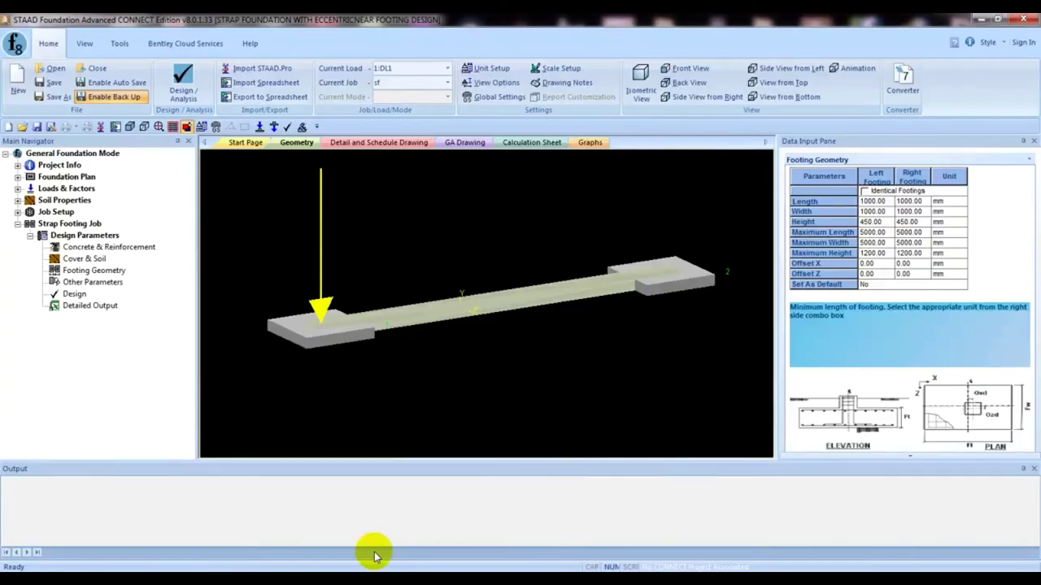
click(871, 202)
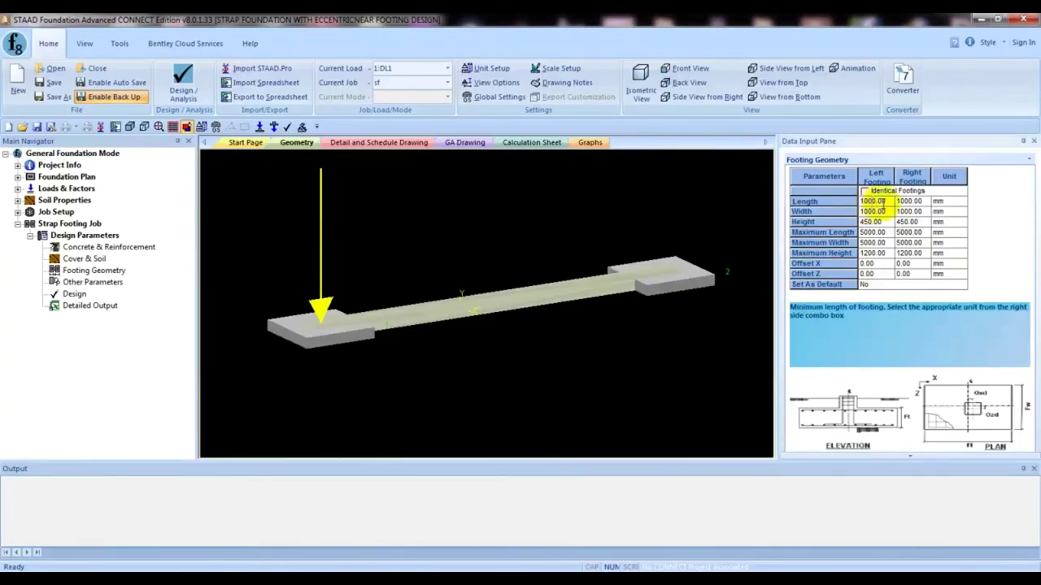
drag(886, 202, 855, 201)
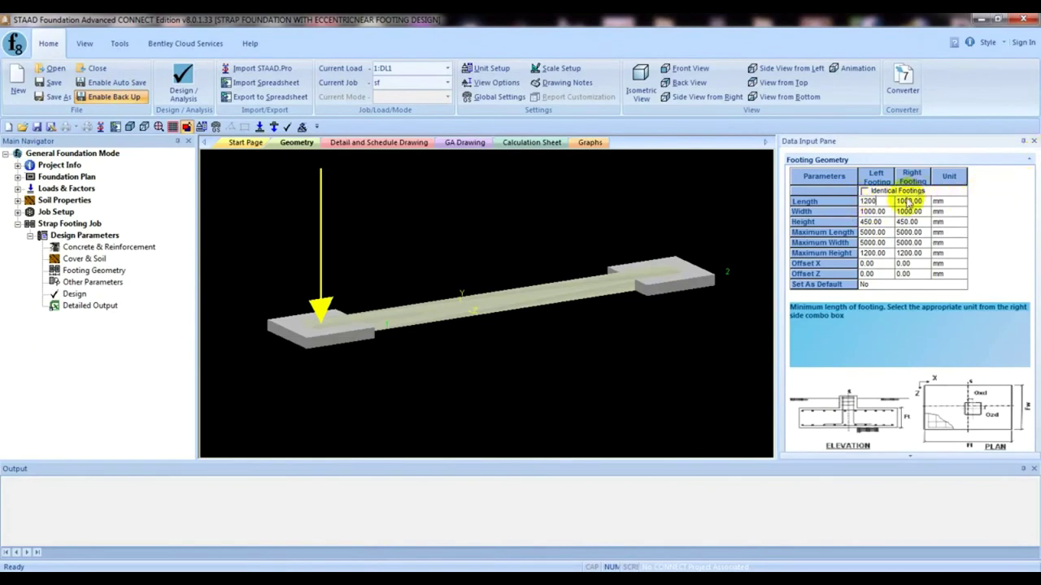
click(889, 213)
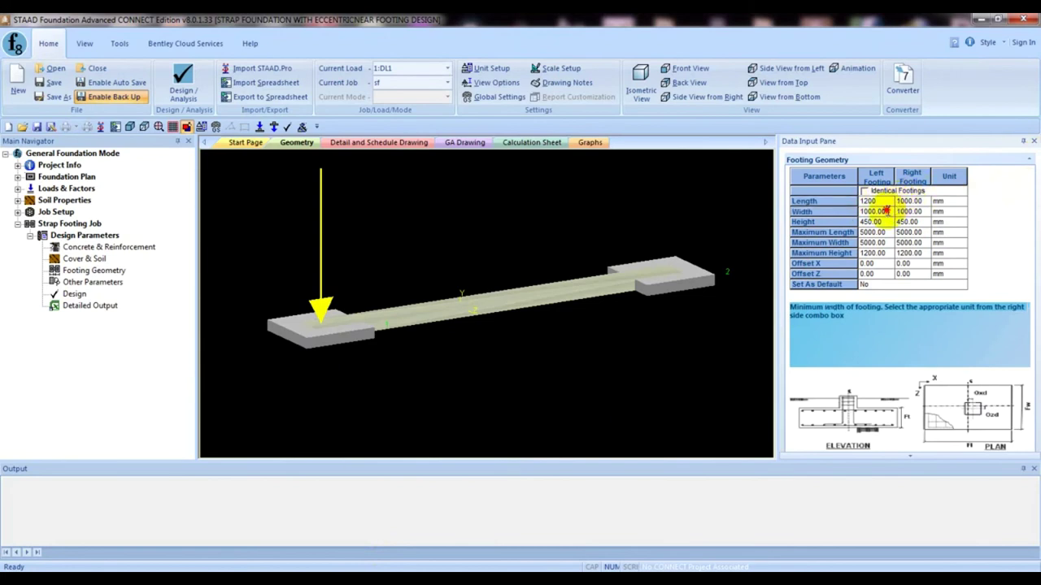
drag(886, 211, 841, 207)
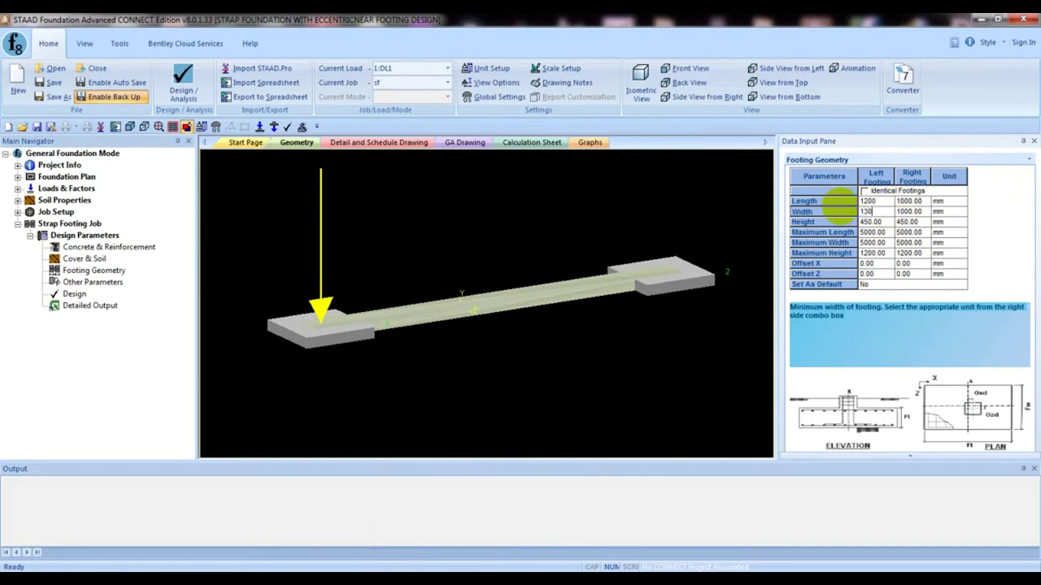
click(884, 221)
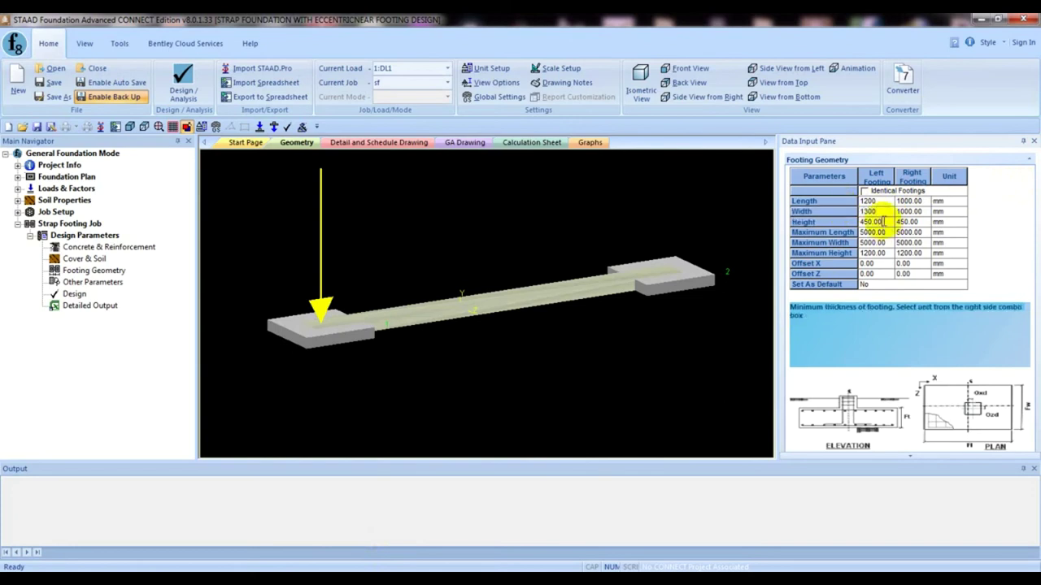
drag(885, 221, 845, 222)
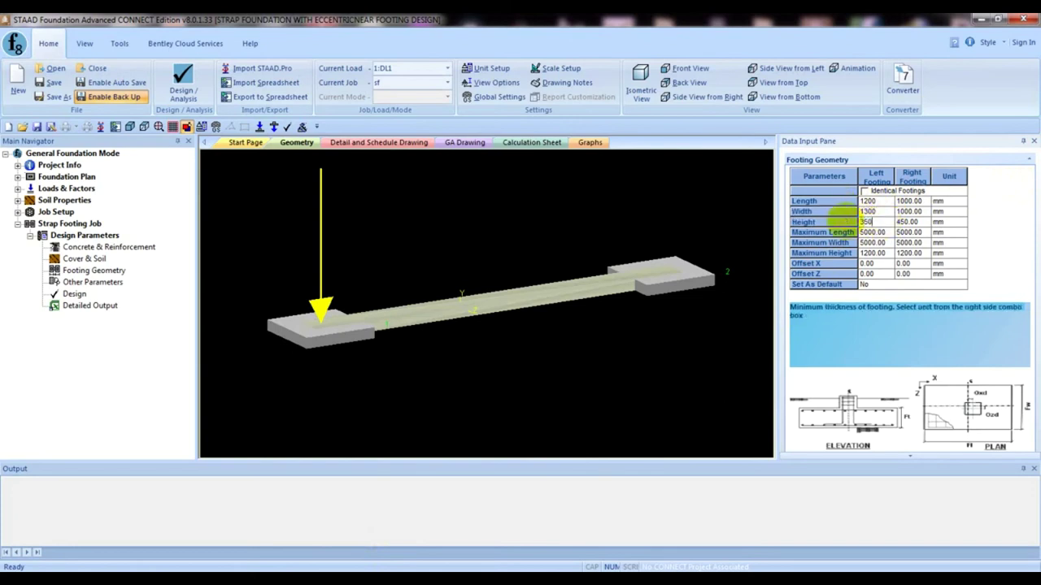
text(350)
Consult the F2 size in the strap footing image, then set the right footing's length to 1800 mm and width to 2000 mm
click(909, 200)
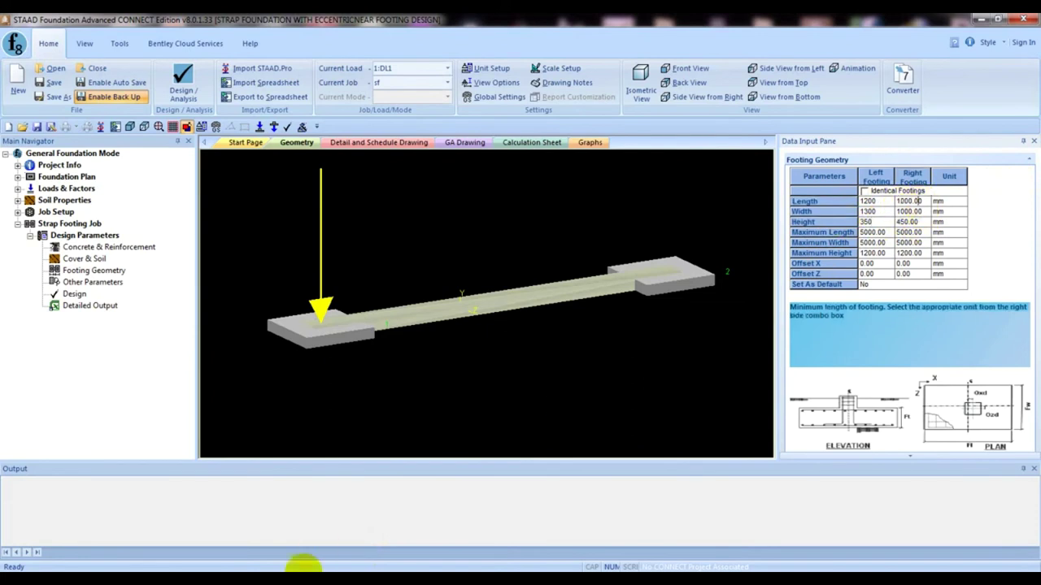
key(alt+Tab)
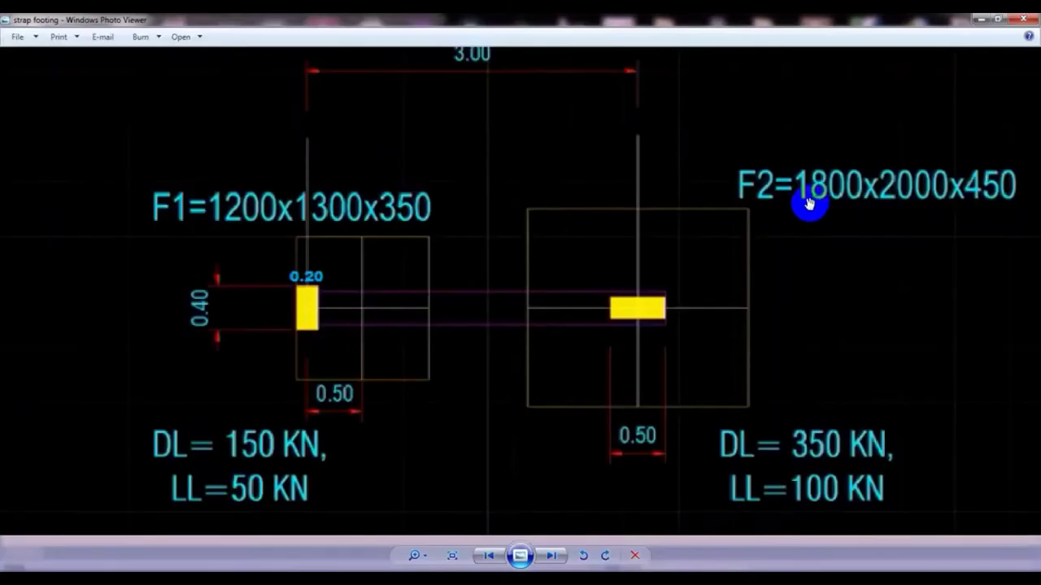
drag(821, 215, 799, 218)
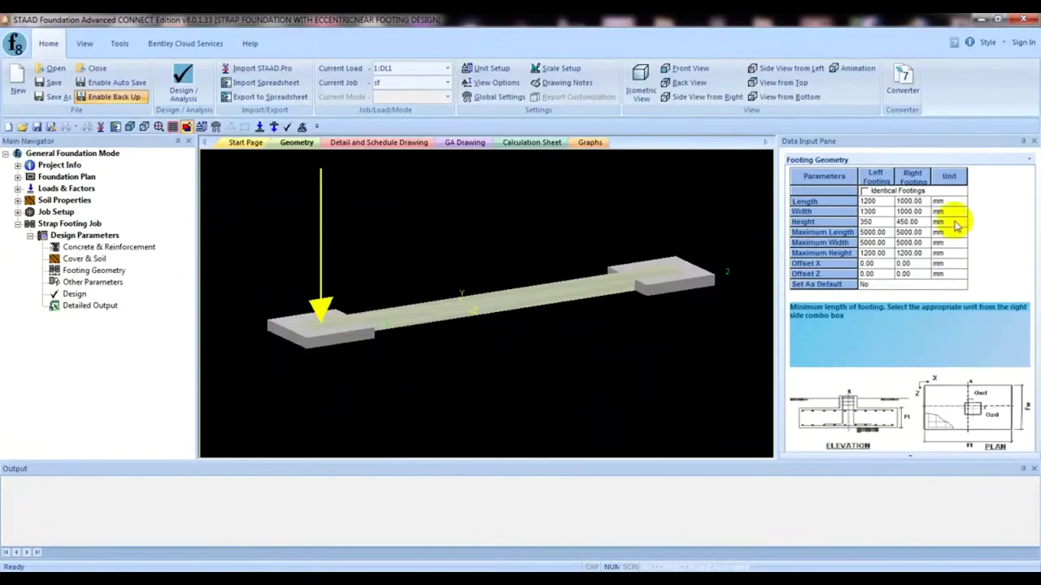
click(905, 201)
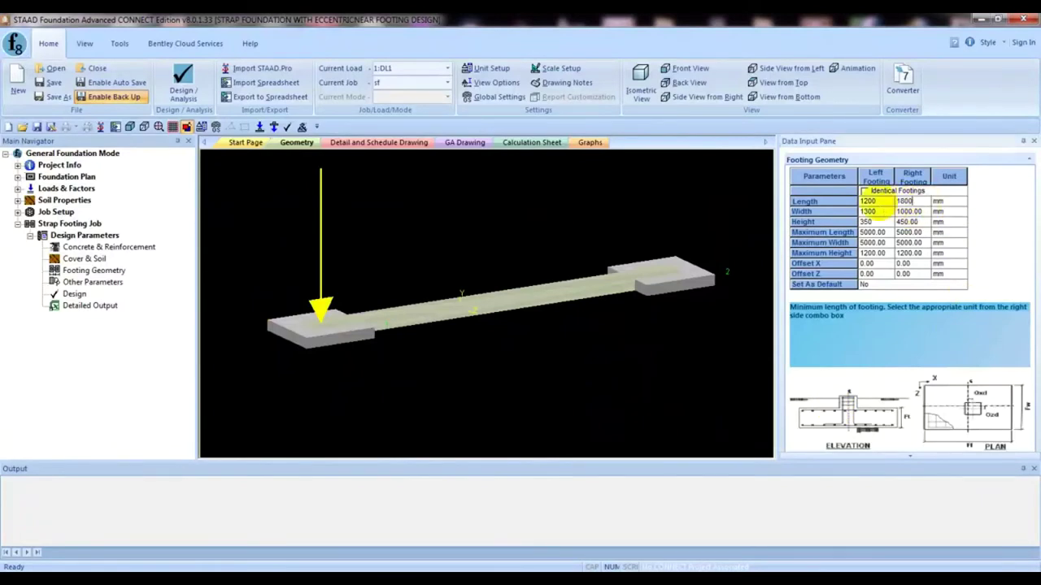
click(911, 211)
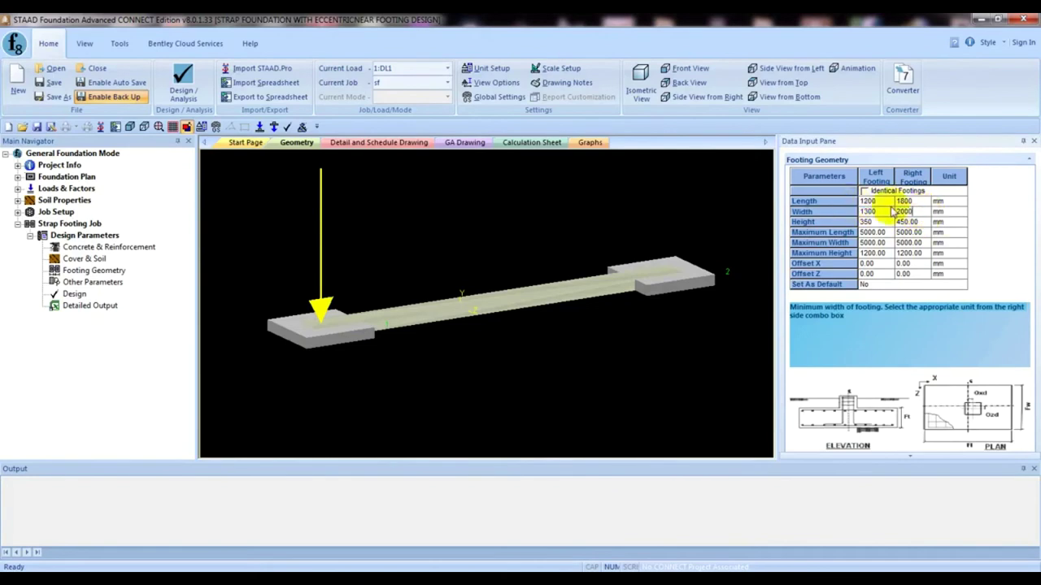
click(921, 222)
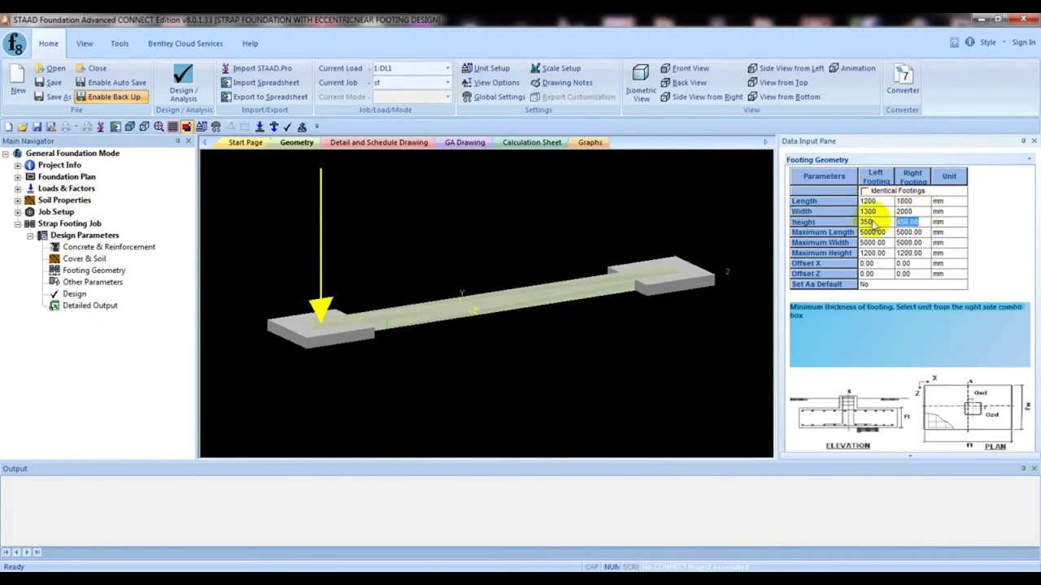
click(911, 241)
click(910, 223)
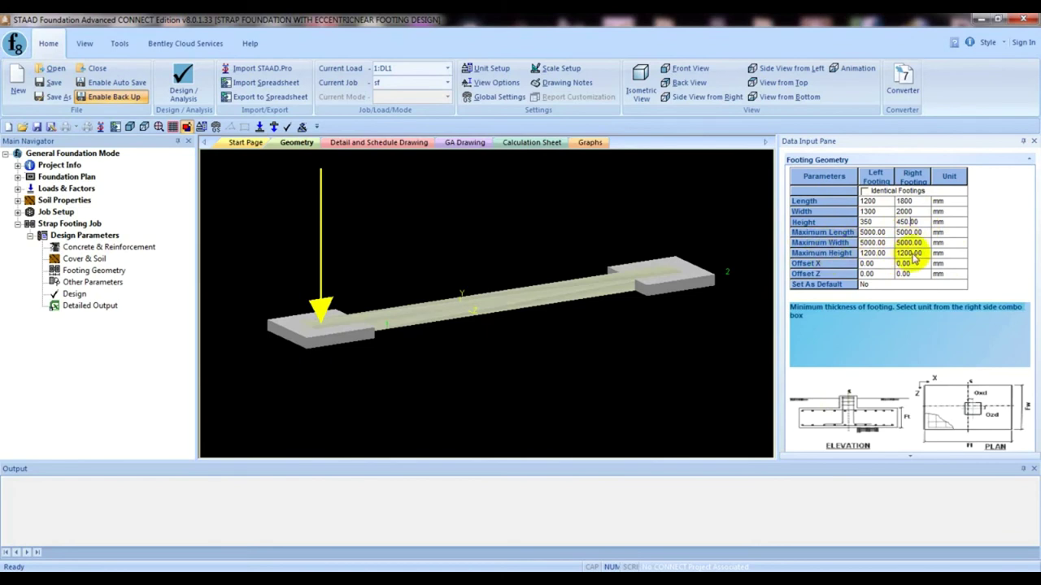
Set the left footing's Offset X to -500 mm and choose Yes to make the footing geometry the default
click(813, 263)
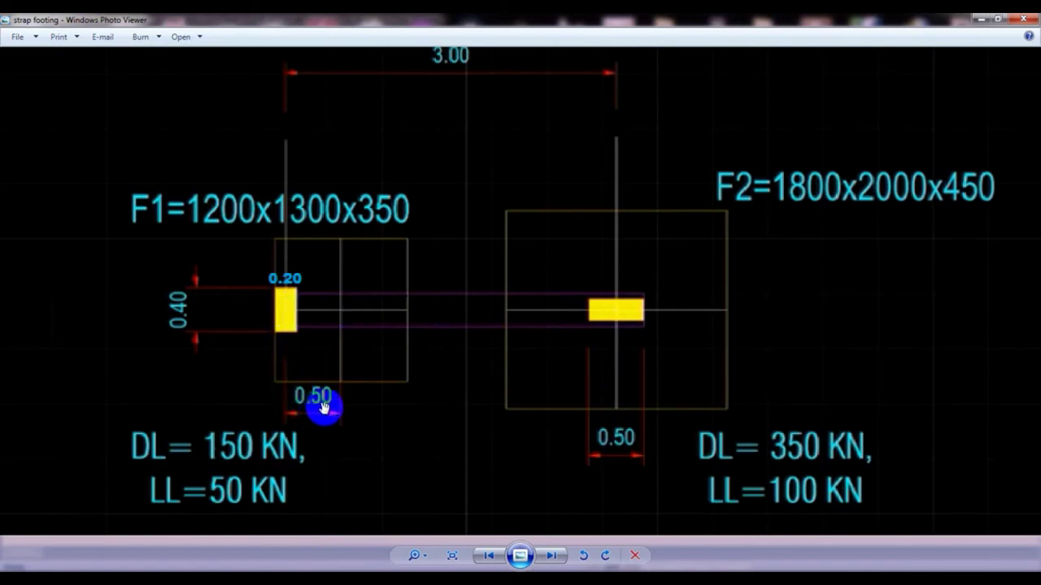
key(alt+Tab)
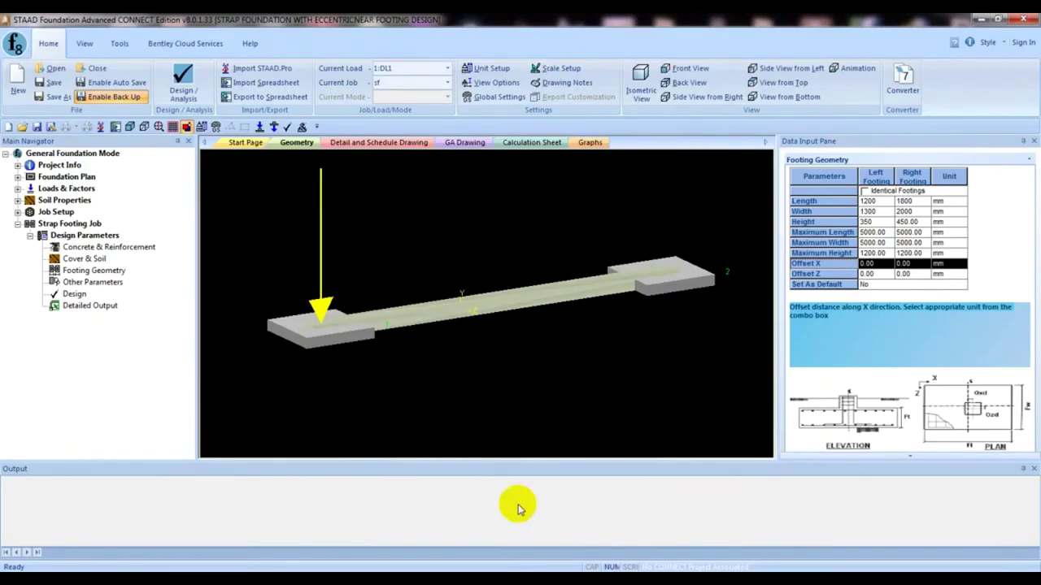
click(872, 263)
click(821, 265)
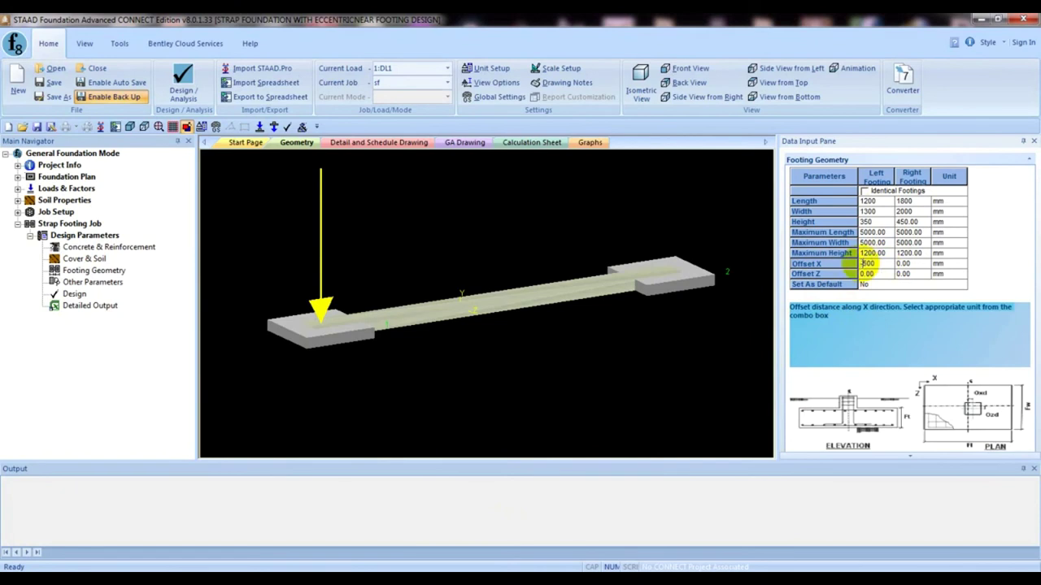
text(-)
click(886, 285)
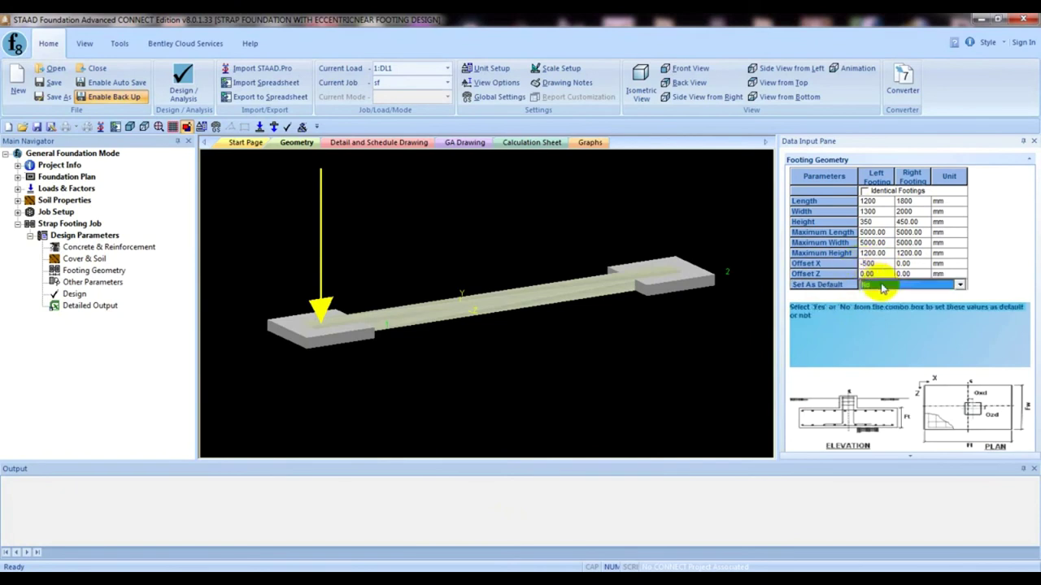
click(893, 298)
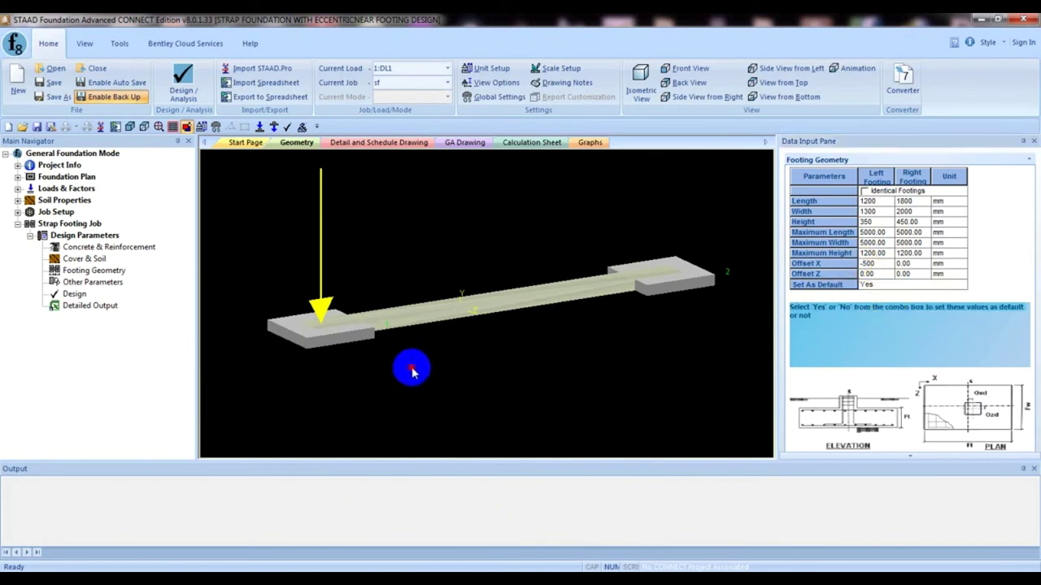
Open the Other Parameters and set the beam width to 300 mm and the beam depth to 500 mm
click(92, 282)
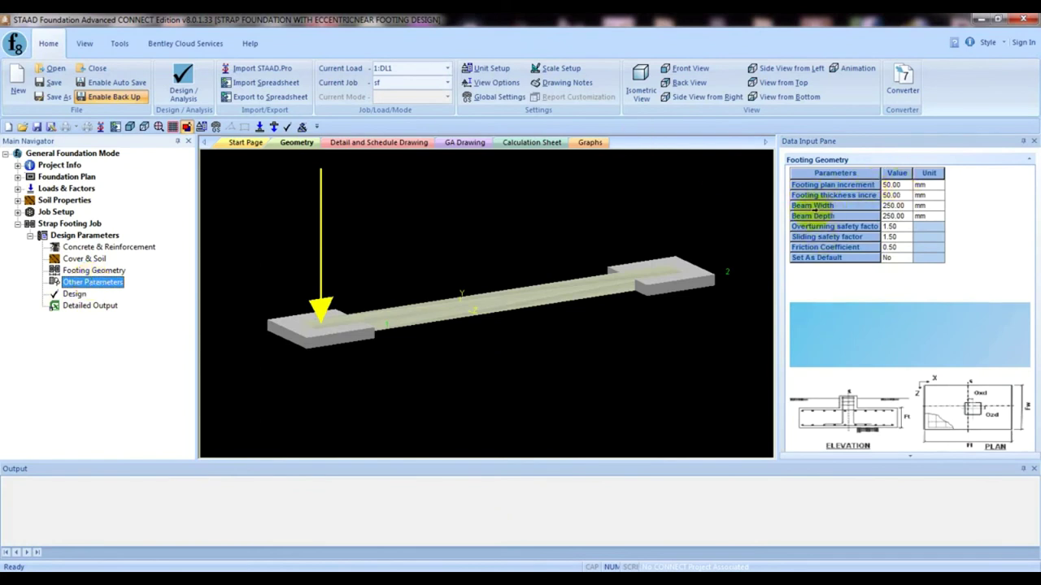
click(894, 205)
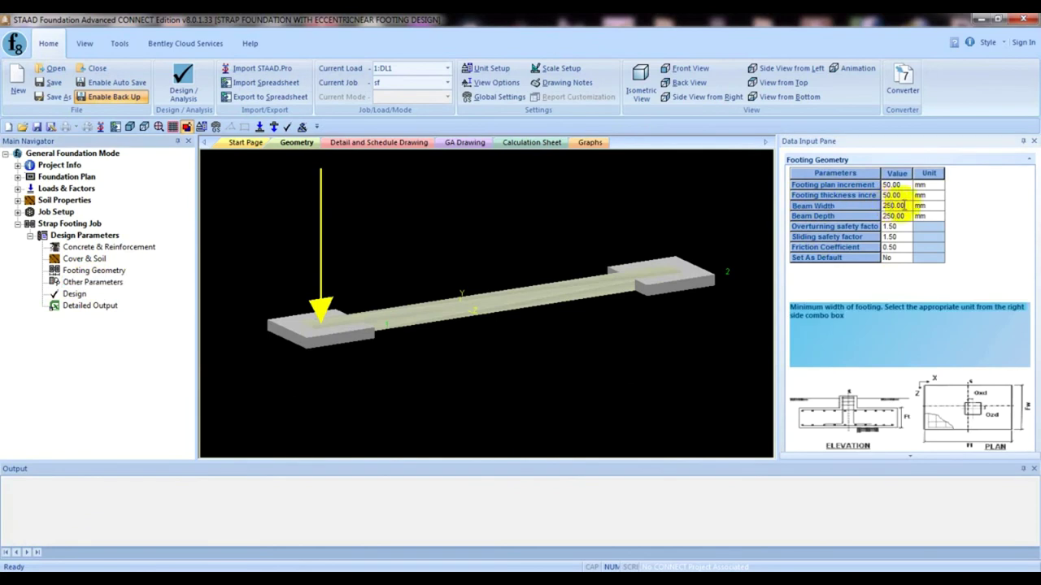
double_click(899, 205)
click(844, 205)
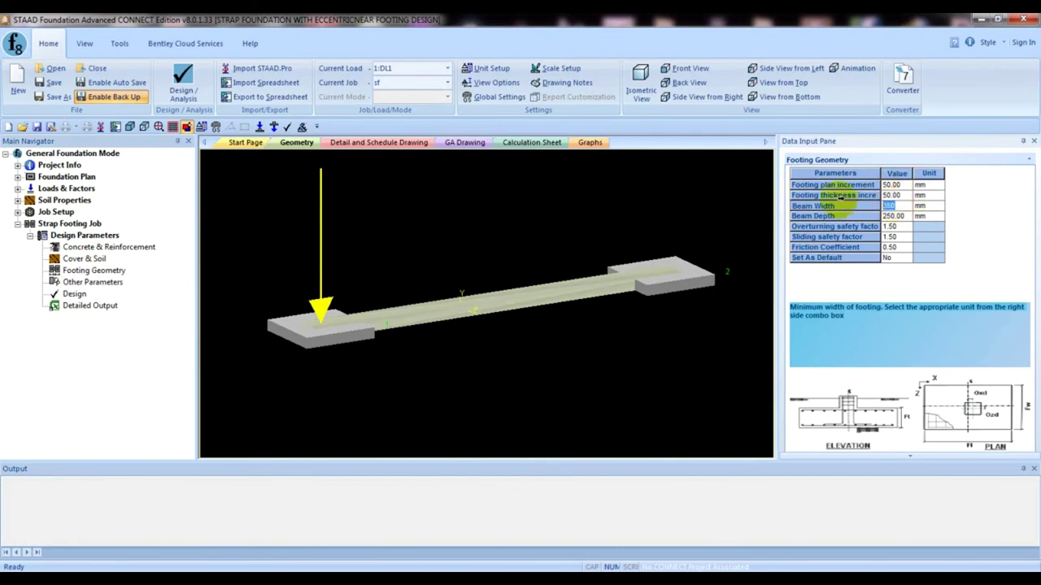
click(906, 216)
double_click(906, 215)
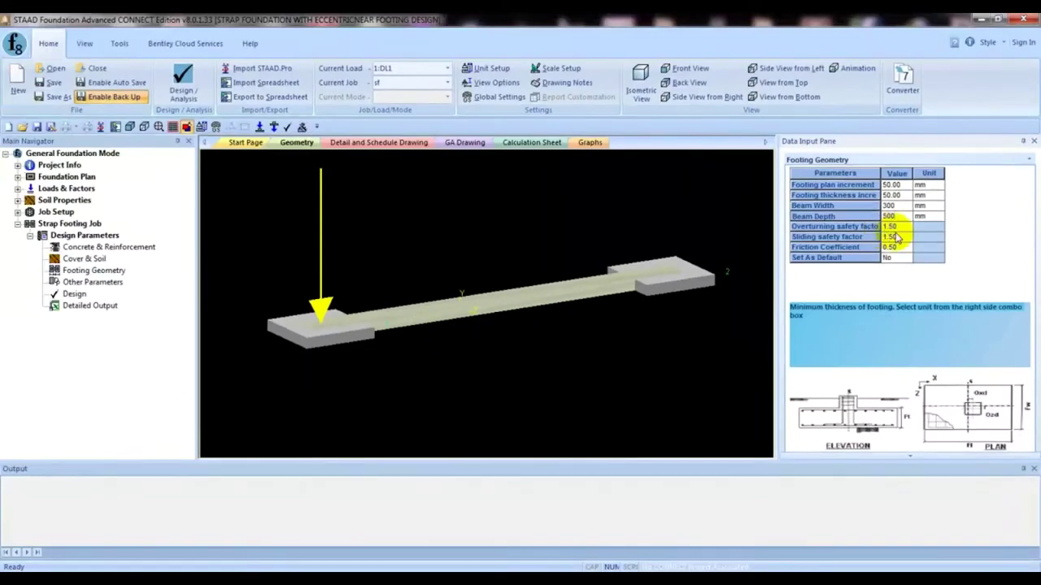
click(279, 273)
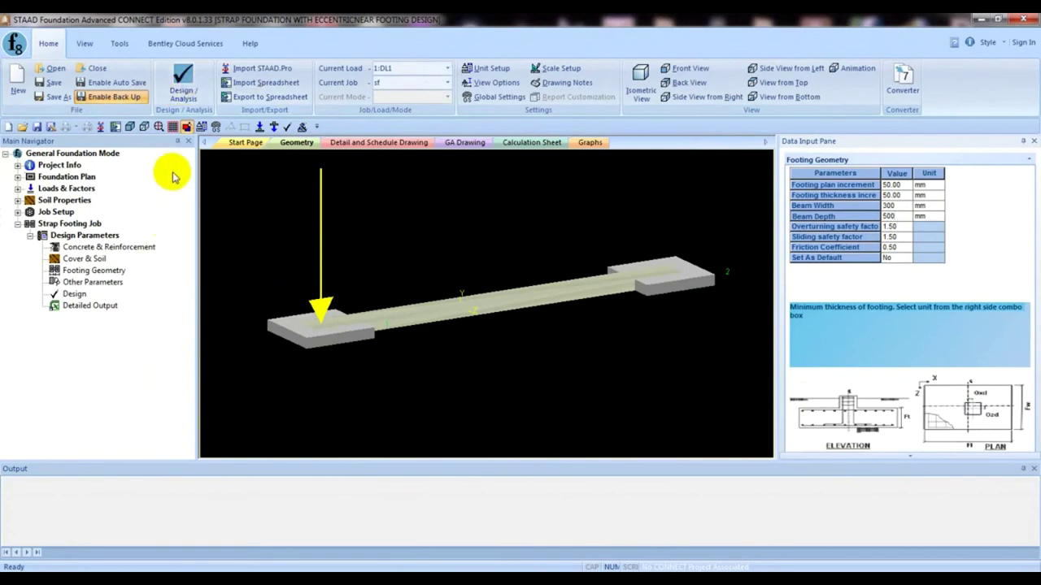
Run the design and analysis of the strap footing job
click(179, 85)
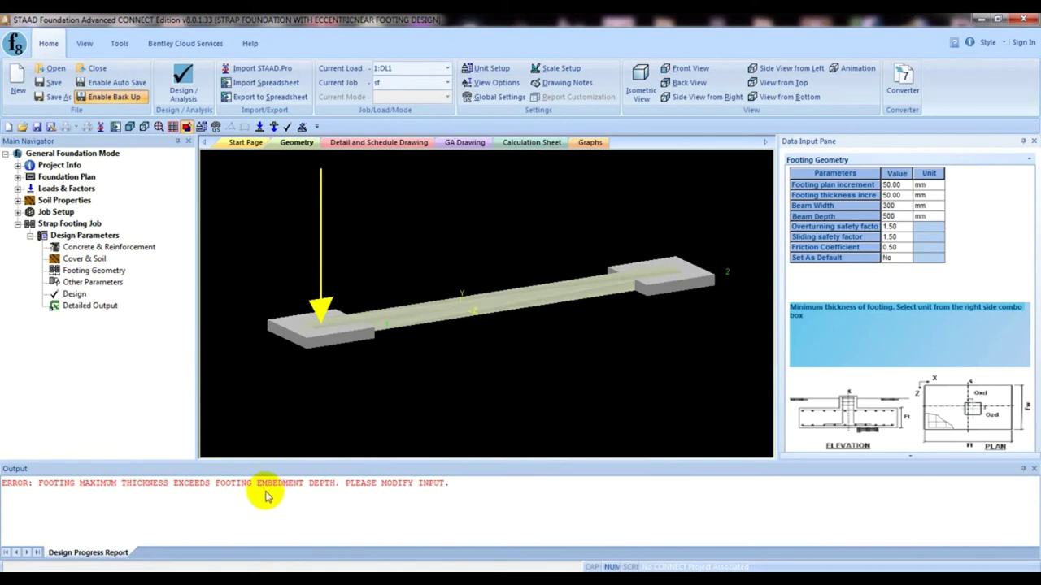
click(300, 393)
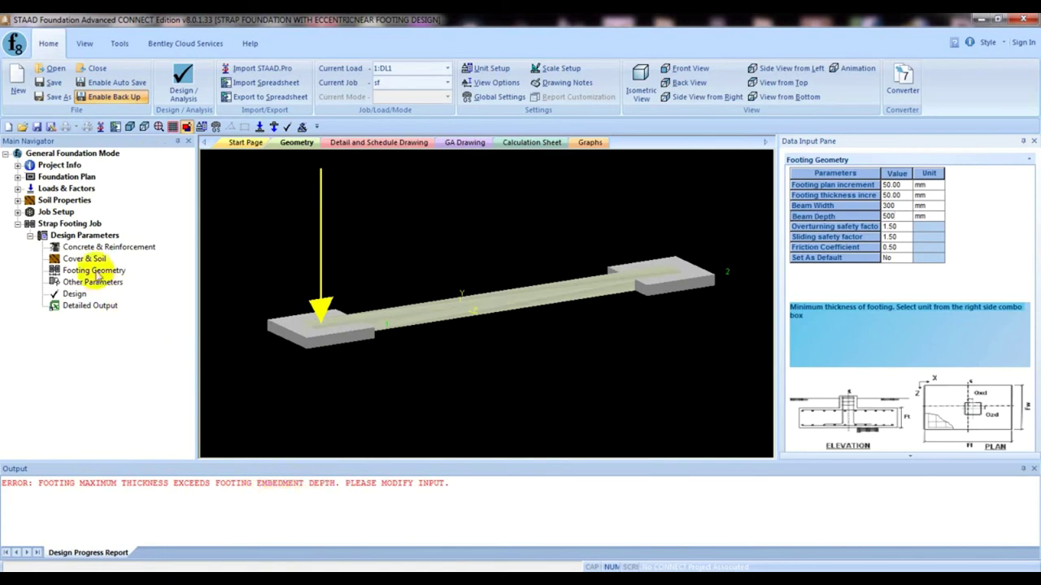
Review the Footing Geometry and the Concrete & Reinforcement parameters to trace the footing thickness error
click(93, 271)
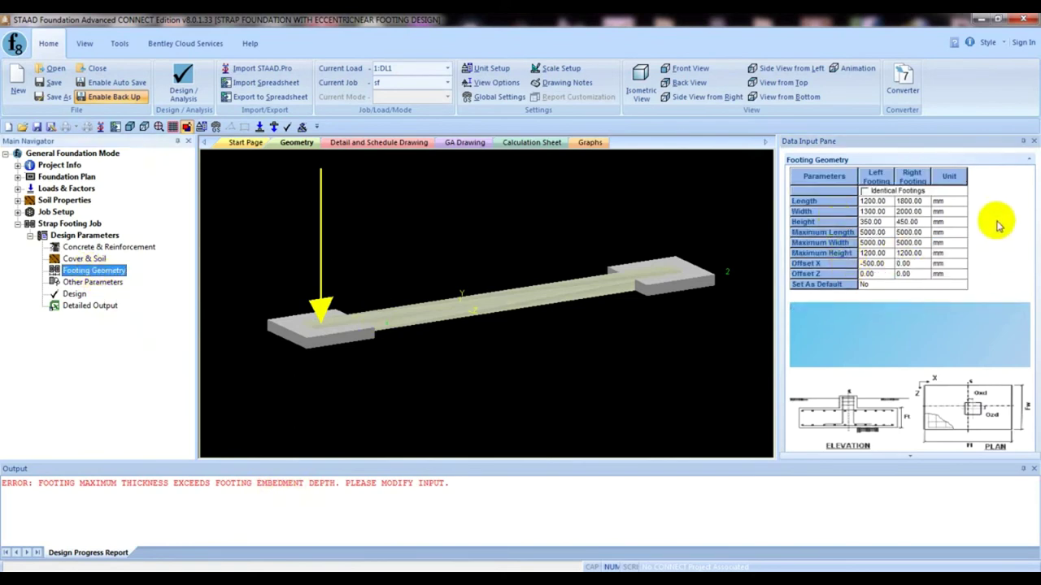
click(103, 247)
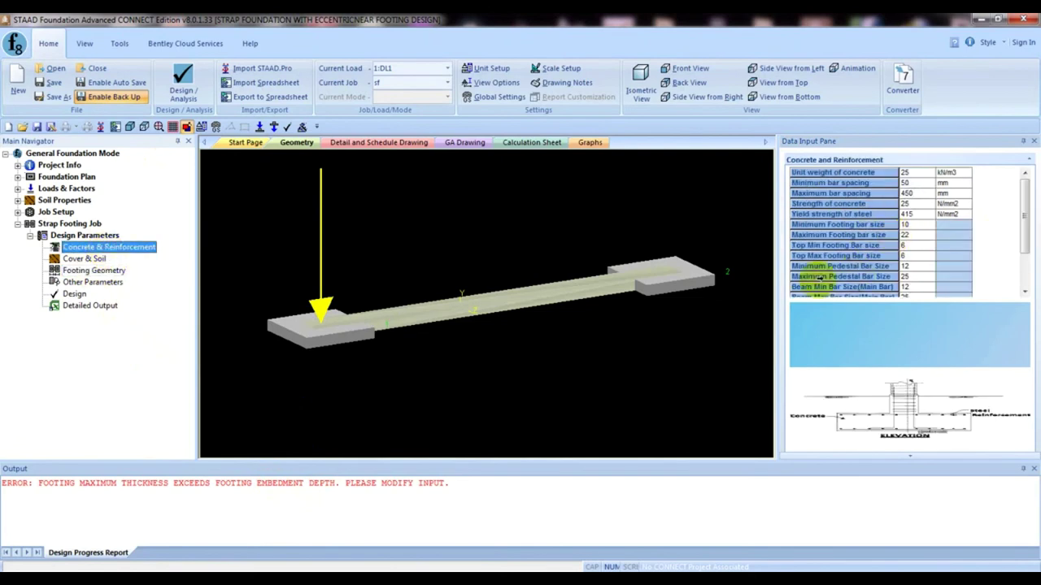
click(606, 404)
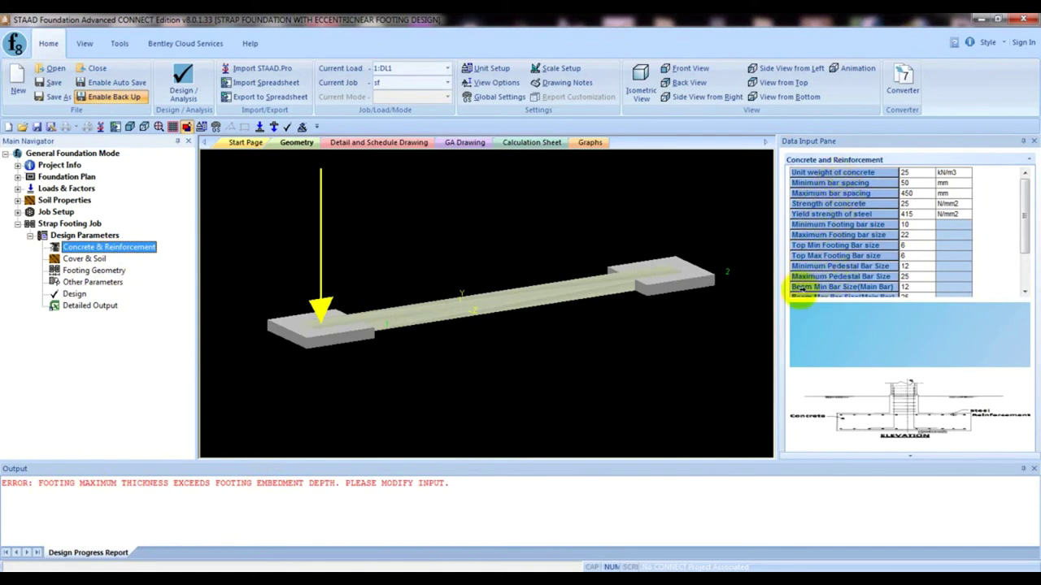
drag(1022, 221, 1018, 187)
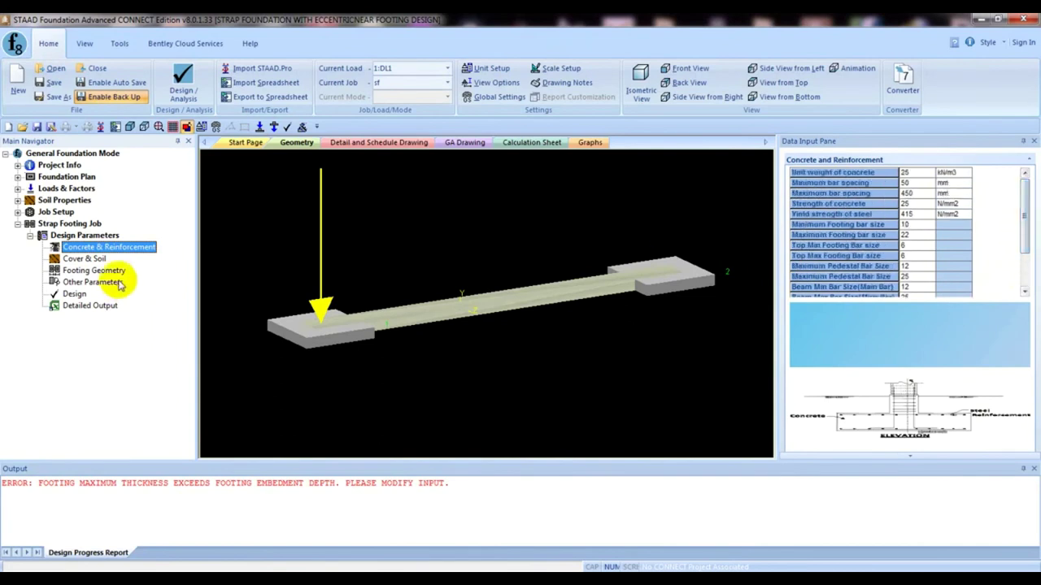
In the Footing Geometry, set the maximum height of both the left and right footings to 600 mm
click(93, 271)
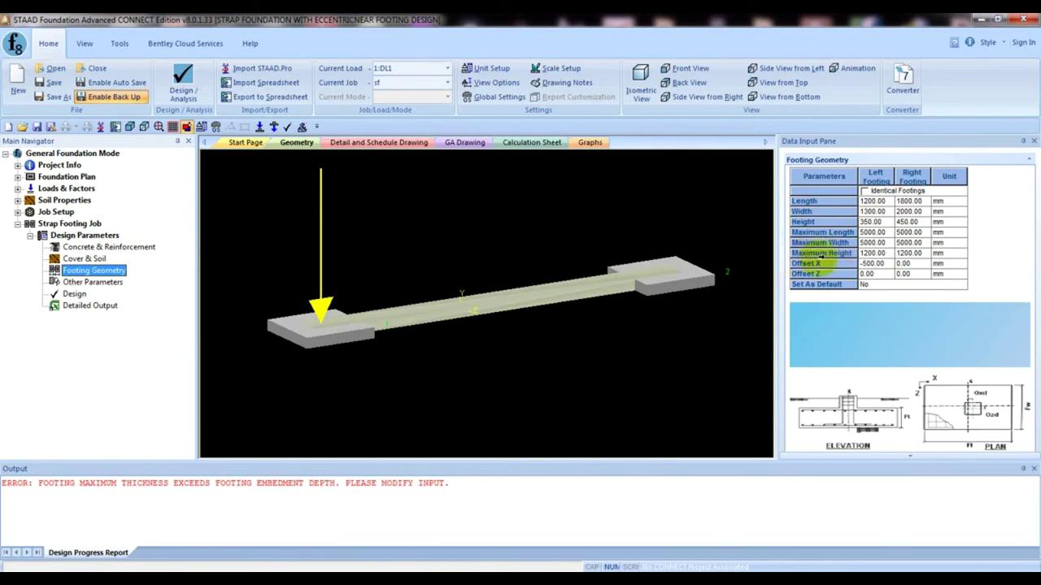
click(877, 256)
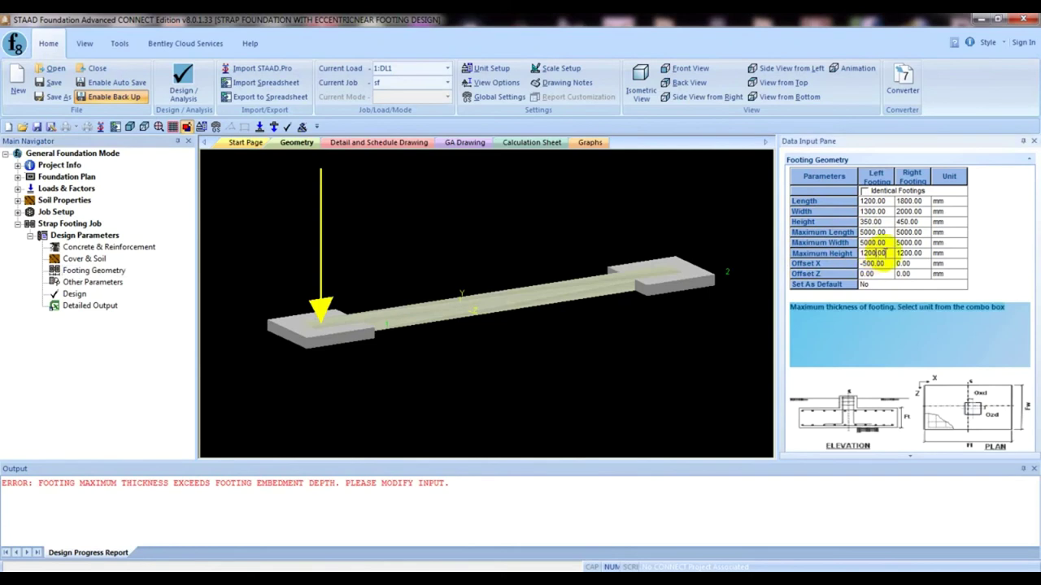
click(866, 253)
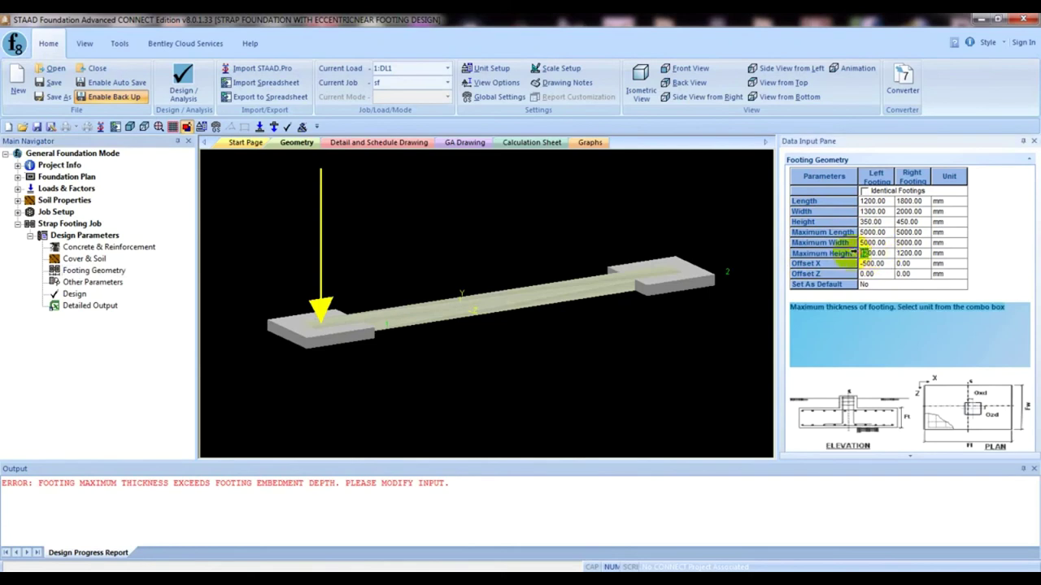
click(866, 253)
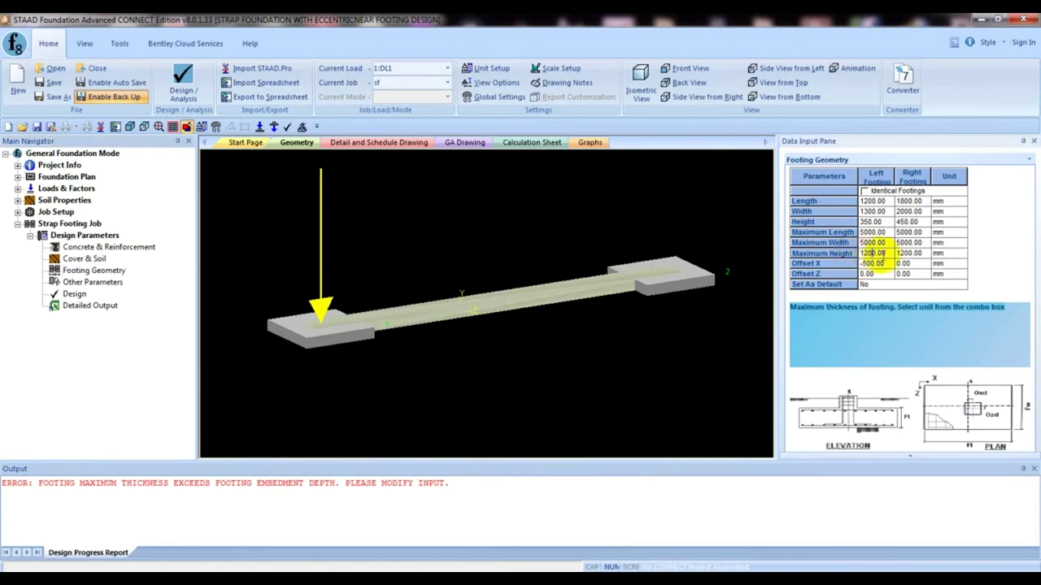
double_click(863, 254)
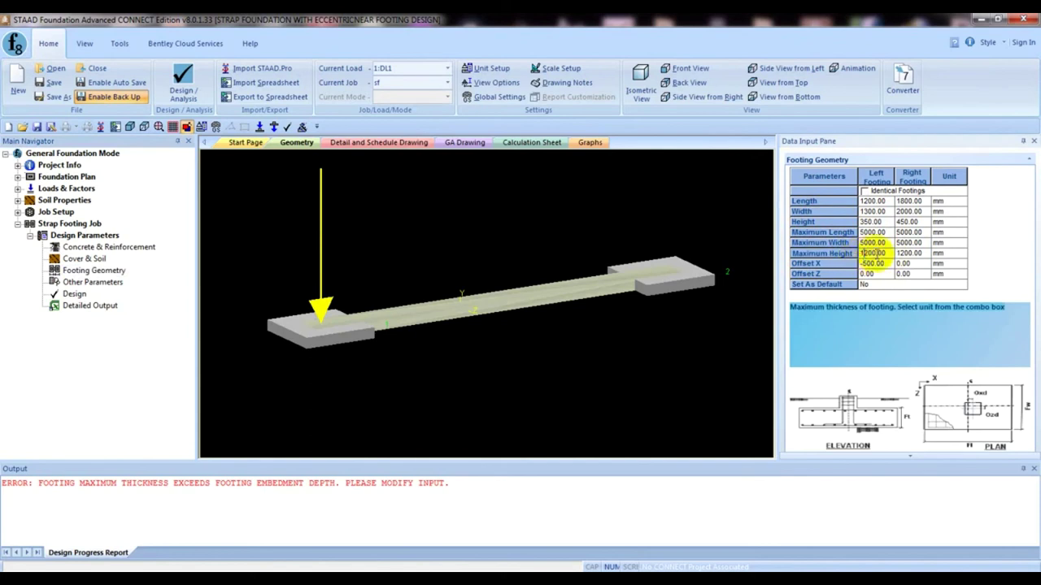
drag(868, 252, 852, 253)
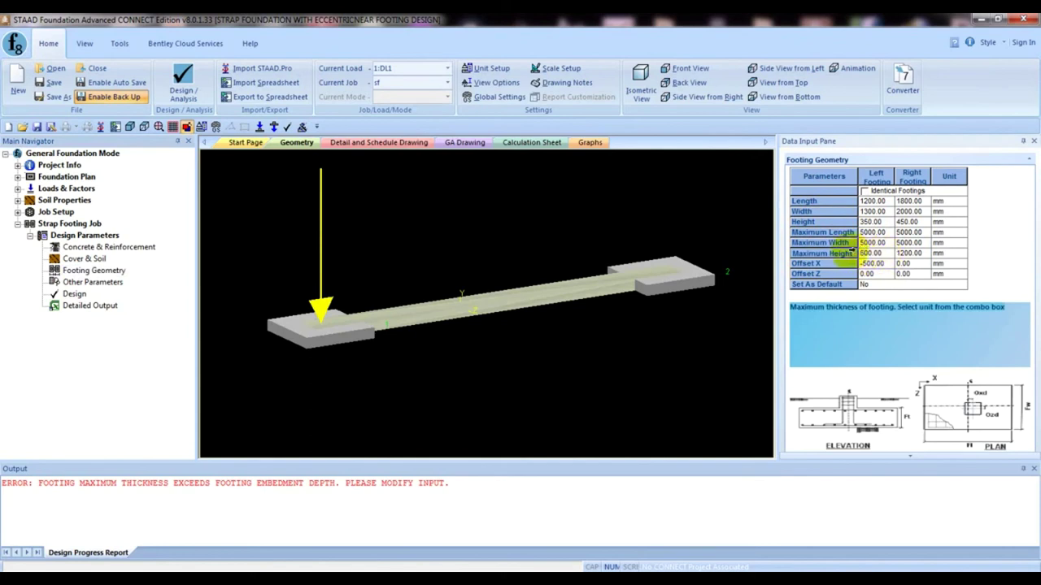
click(902, 254)
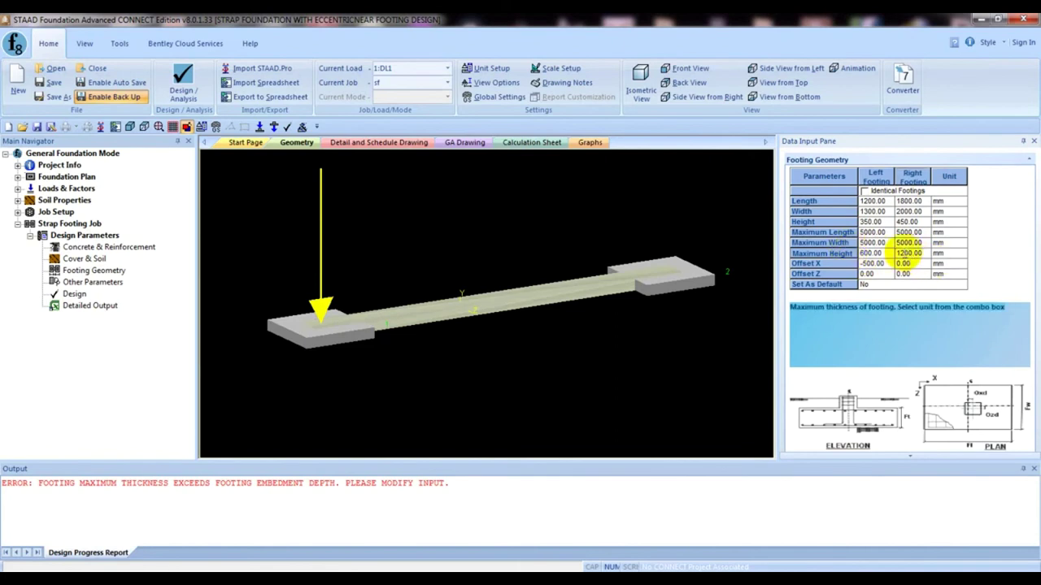
drag(904, 253, 887, 256)
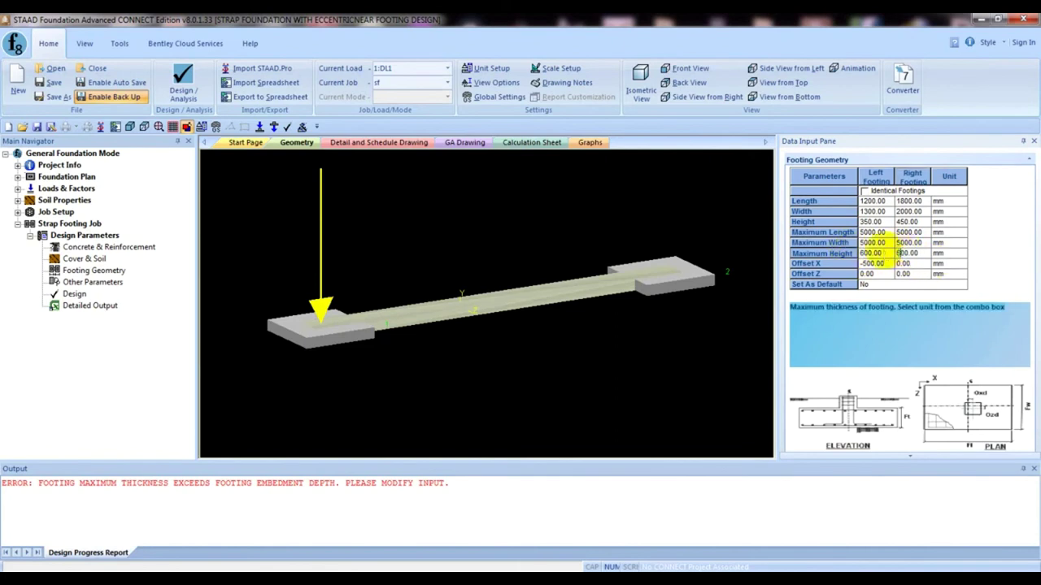
text(6)
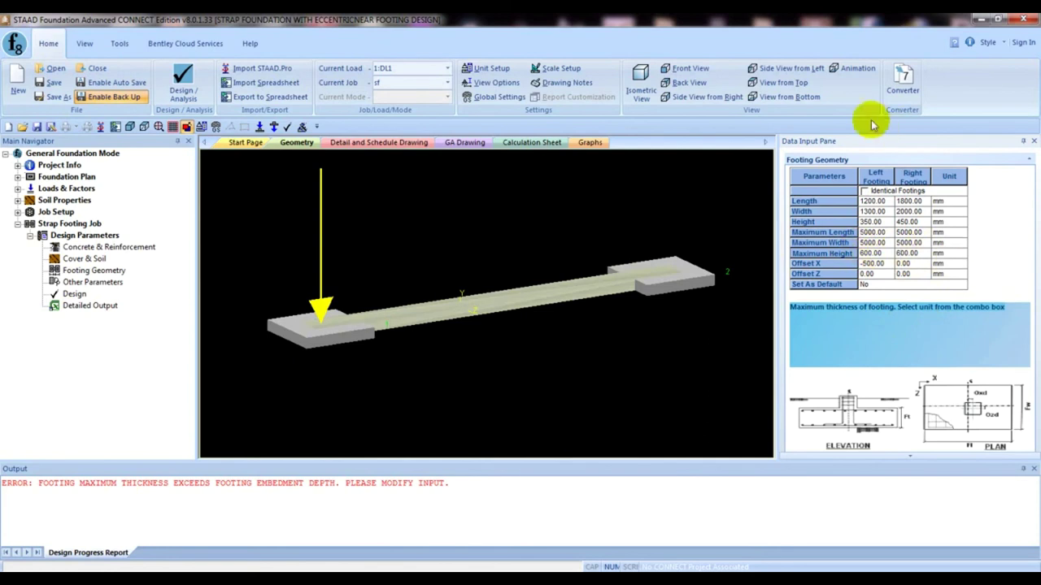
Check the Other Parameters and the full list of Concrete & Reinforcement values against the embedment depth error
click(126, 252)
click(91, 282)
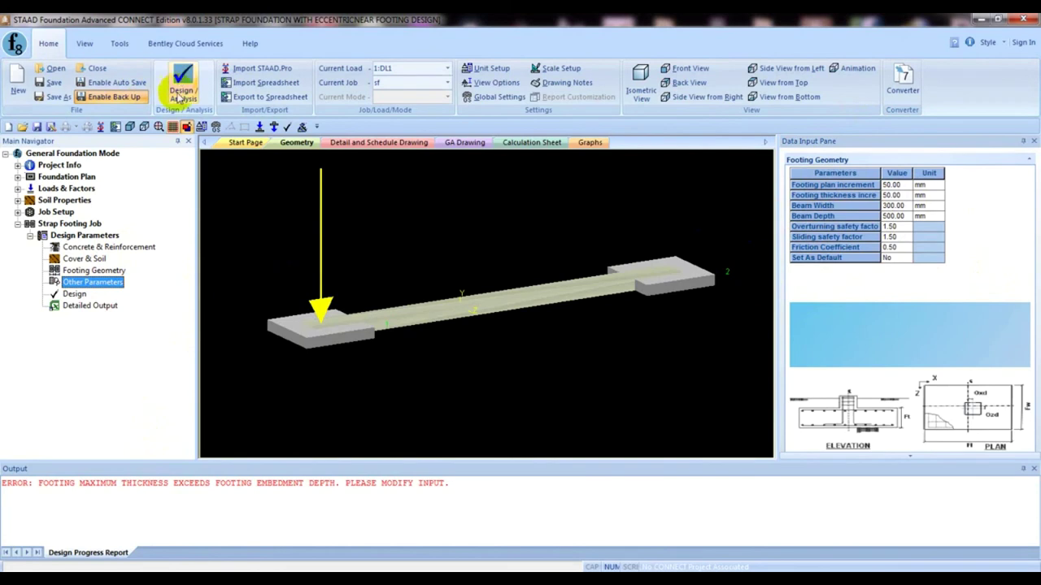
click(97, 247)
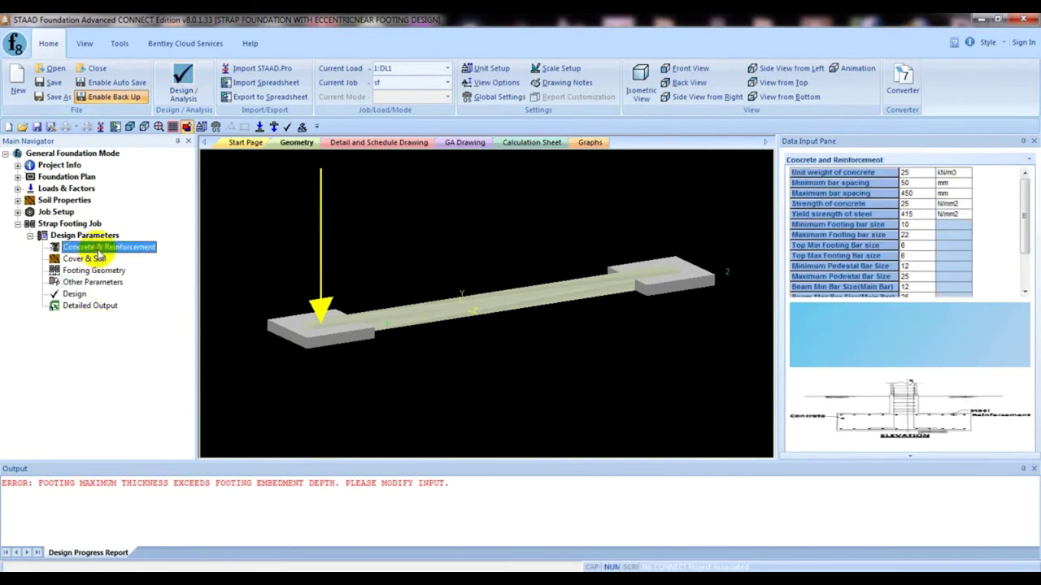
drag(1023, 240, 1028, 272)
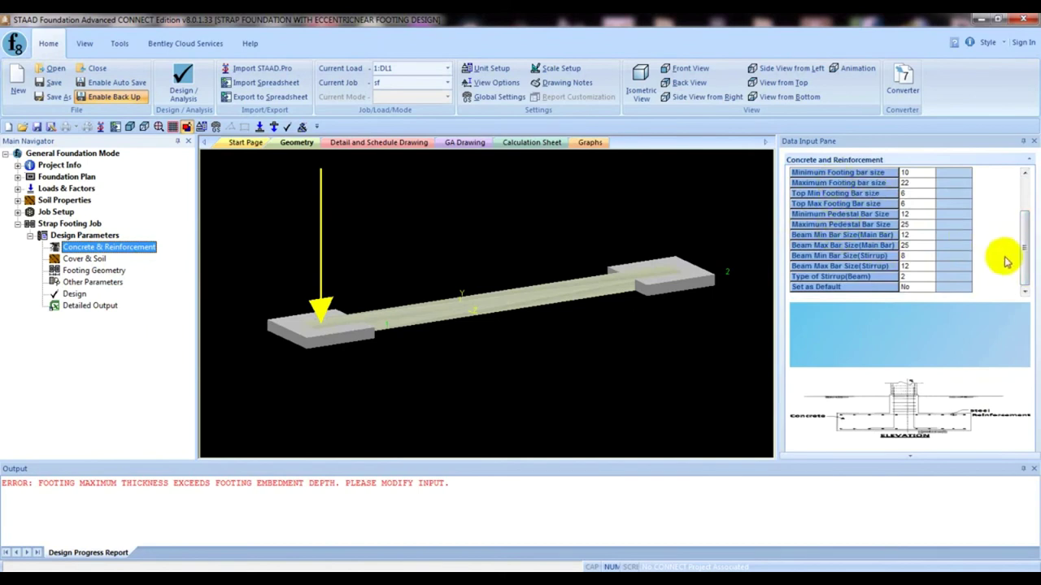
click(104, 249)
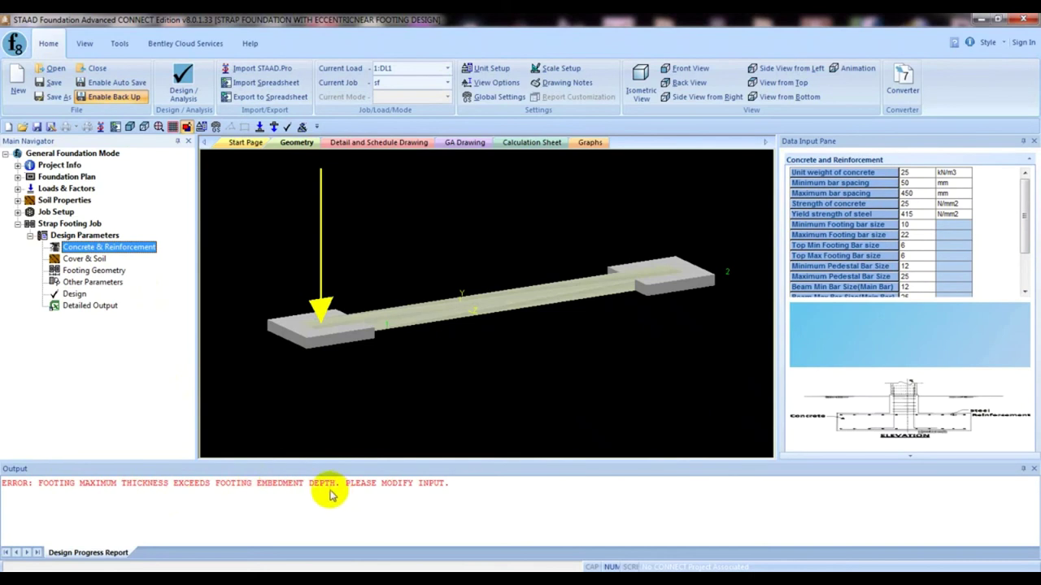
Restore the maximum height of both the left and right footings to 1200 mm in the Footing Geometry
click(88, 271)
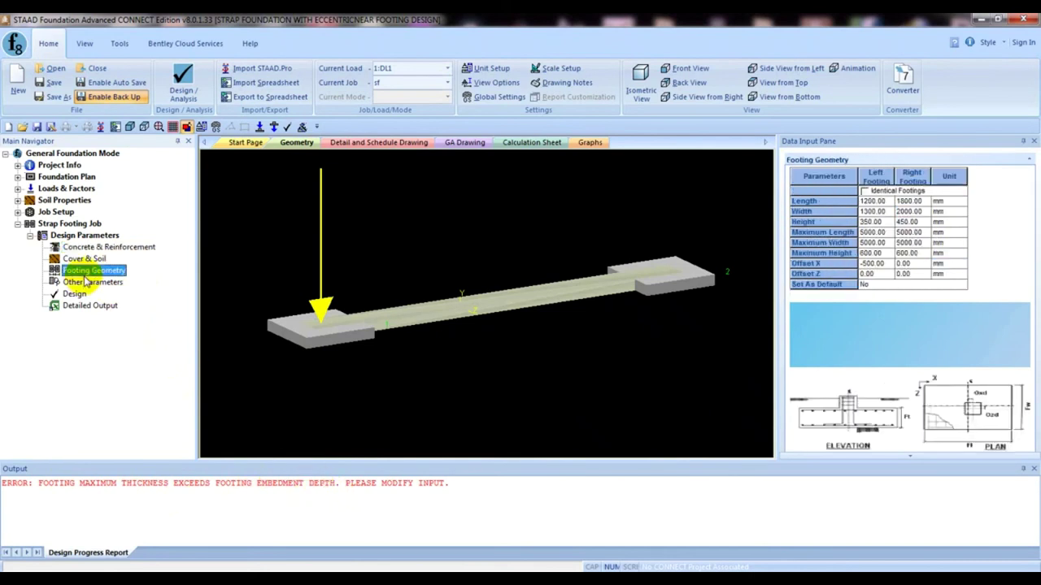
click(874, 253)
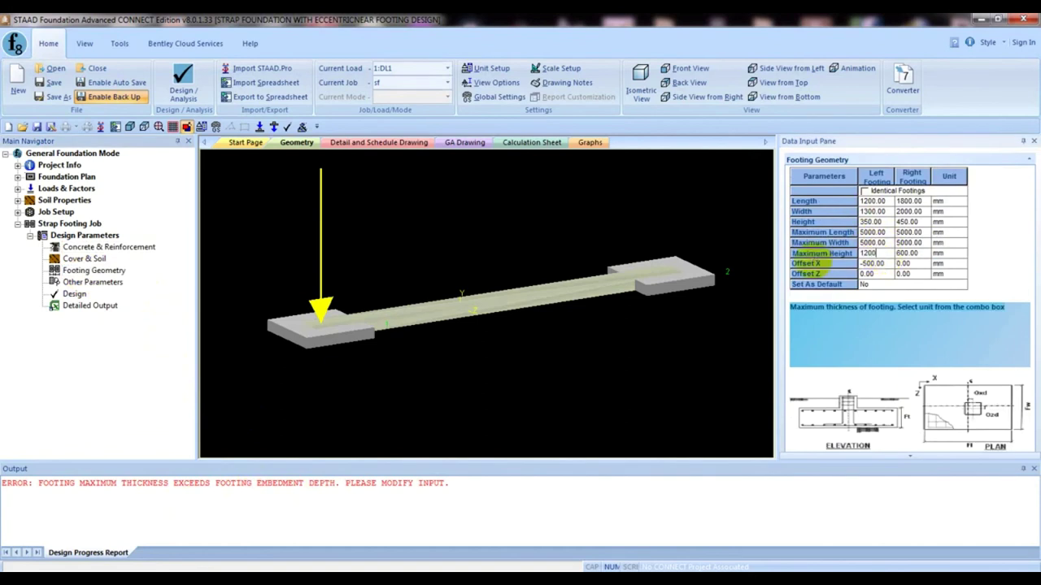
click(906, 253)
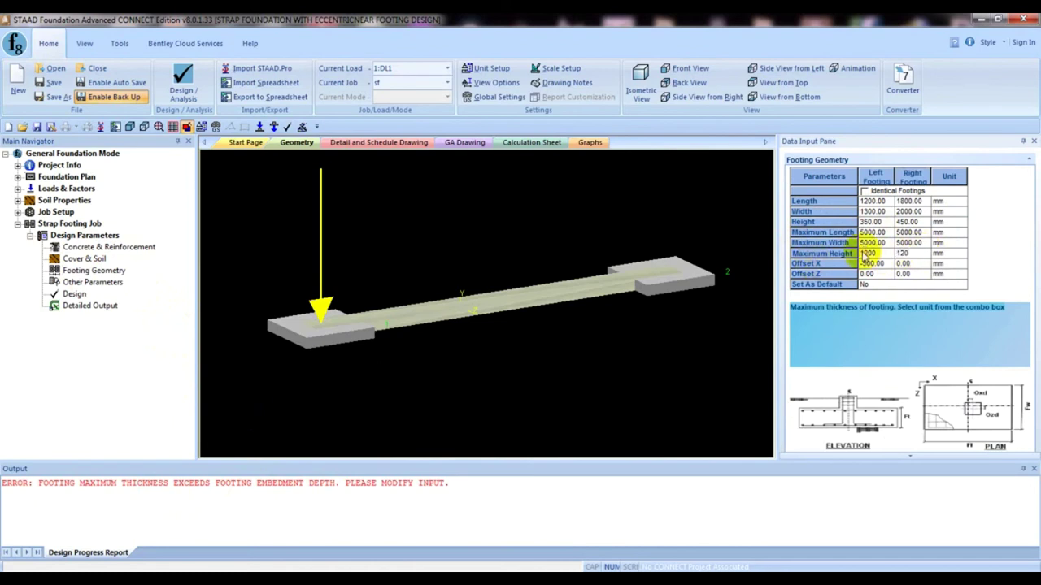
click(977, 236)
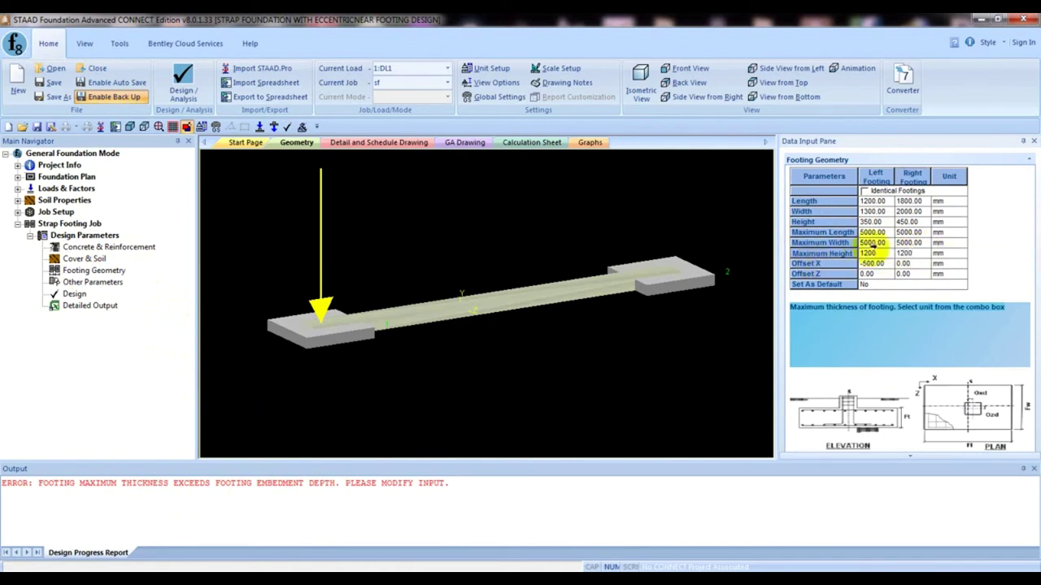
In the Cover & Soil parameters, set the embedded footing depth (bottom) to 1300 mm
click(91, 259)
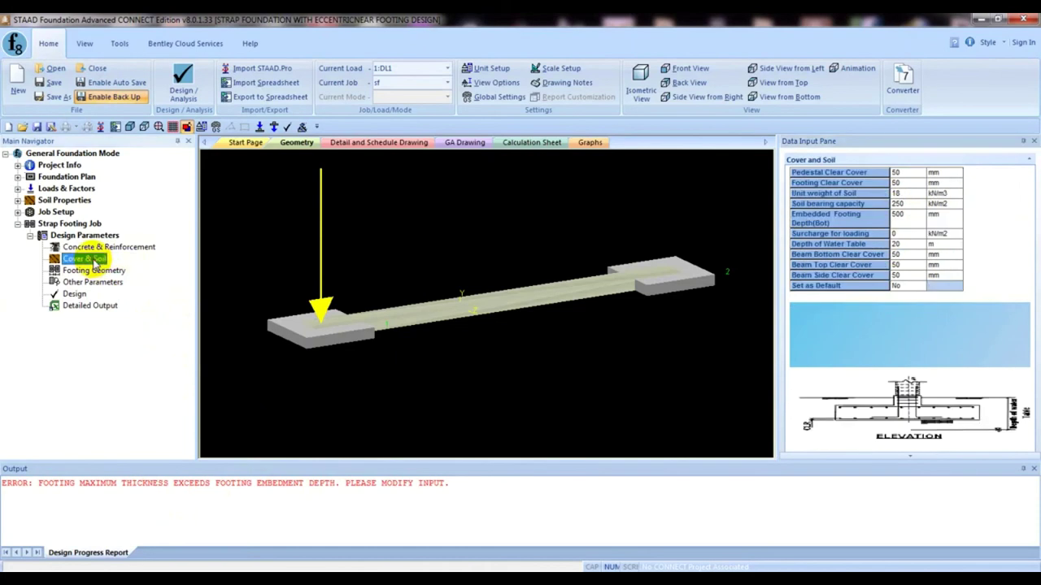
click(830, 216)
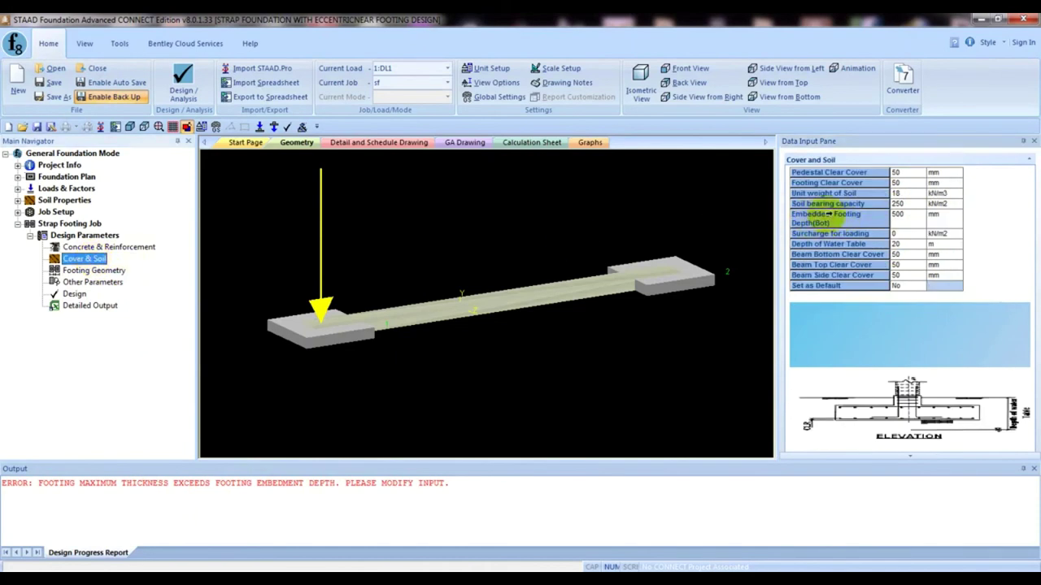
click(905, 214)
double_click(906, 215)
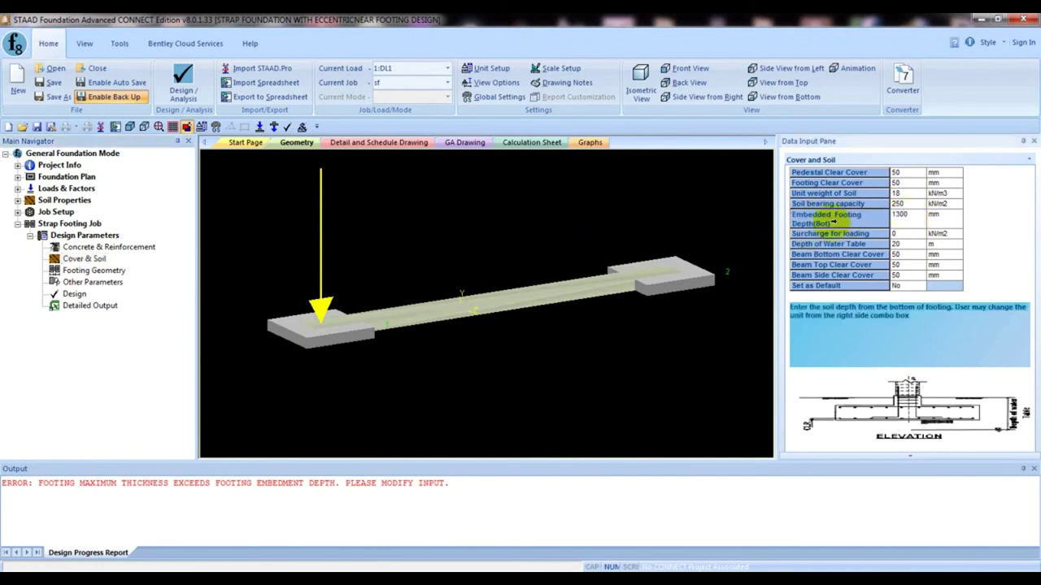
click(570, 386)
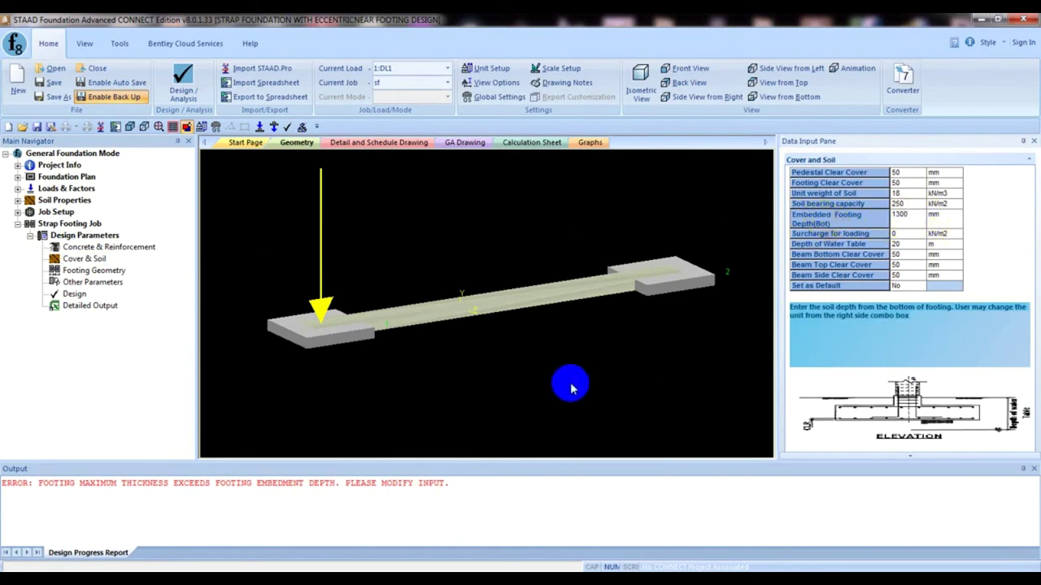
Run the strap footing design and analysis again and read the design progress report through to its end
click(183, 79)
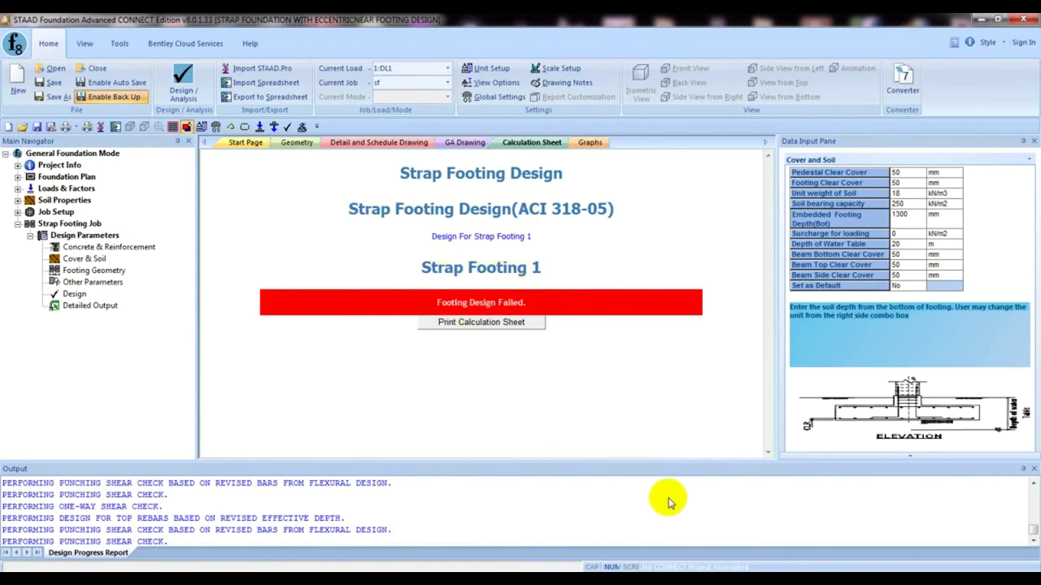
click(412, 533)
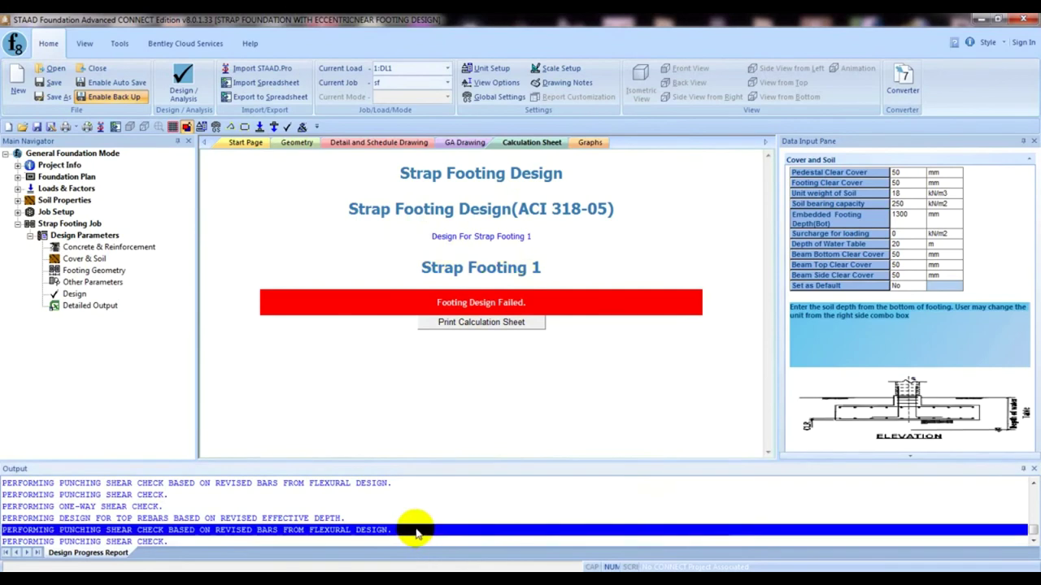
scroll(417, 530, down, 1)
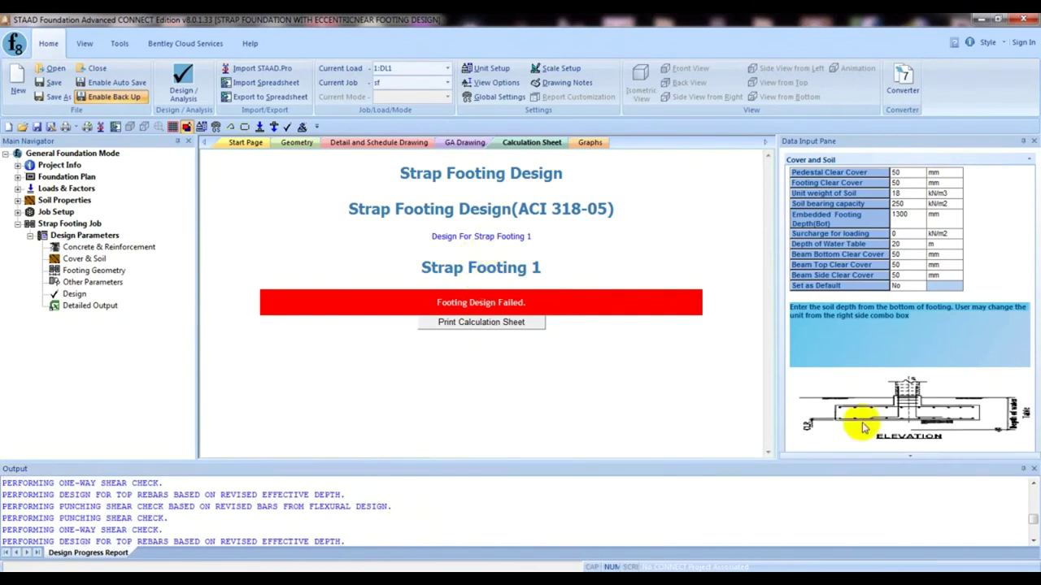
scroll(910, 406, down, 1)
click(1033, 486)
drag(1033, 485, 1032, 540)
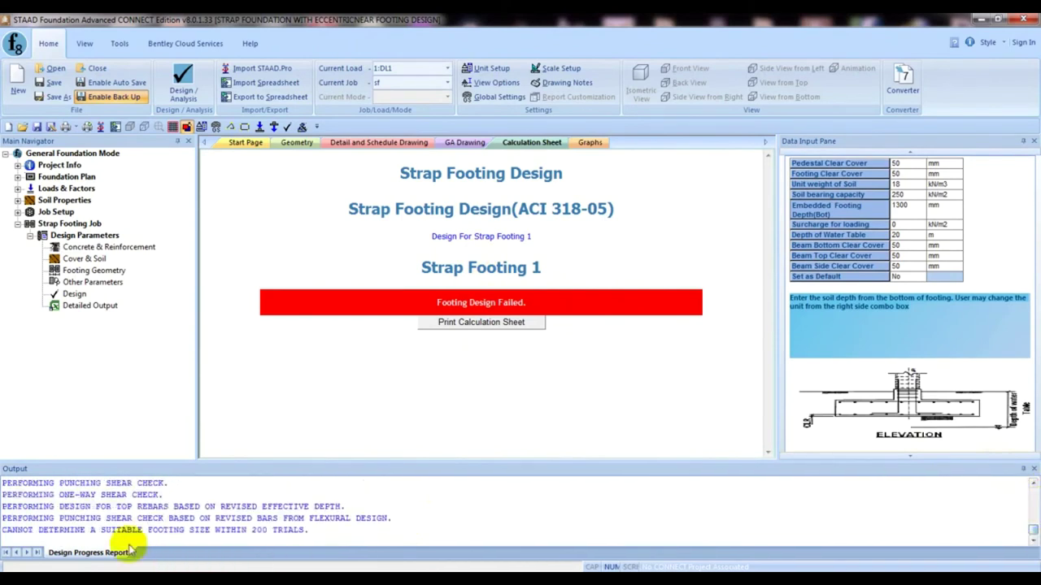
click(274, 532)
drag(275, 532, 174, 503)
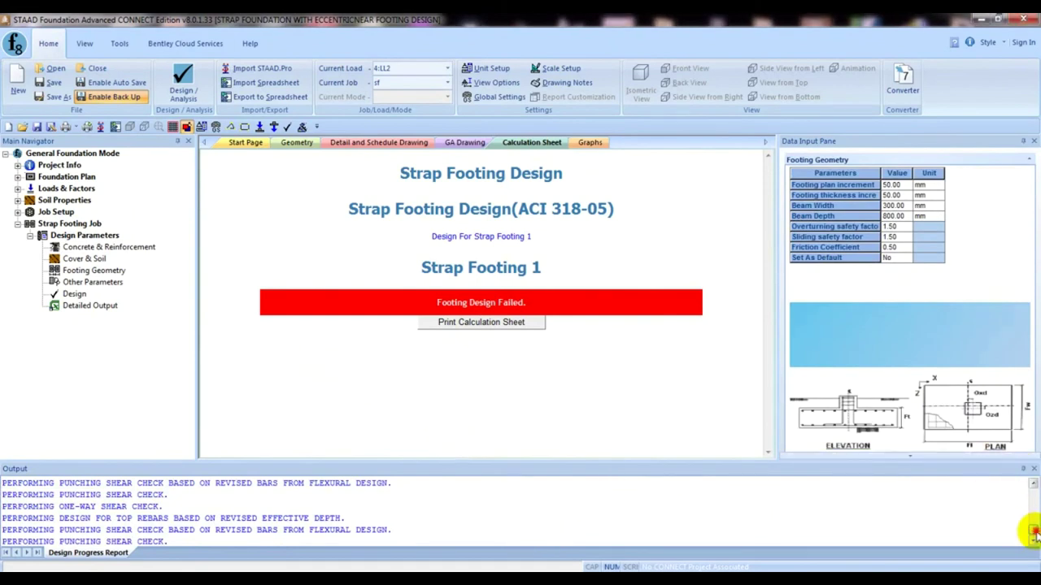
Review the Concrete & Reinforcement, Other Parameters, Footing Geometry and Cover & Soil inputs, including the embedded footing depth
click(107, 246)
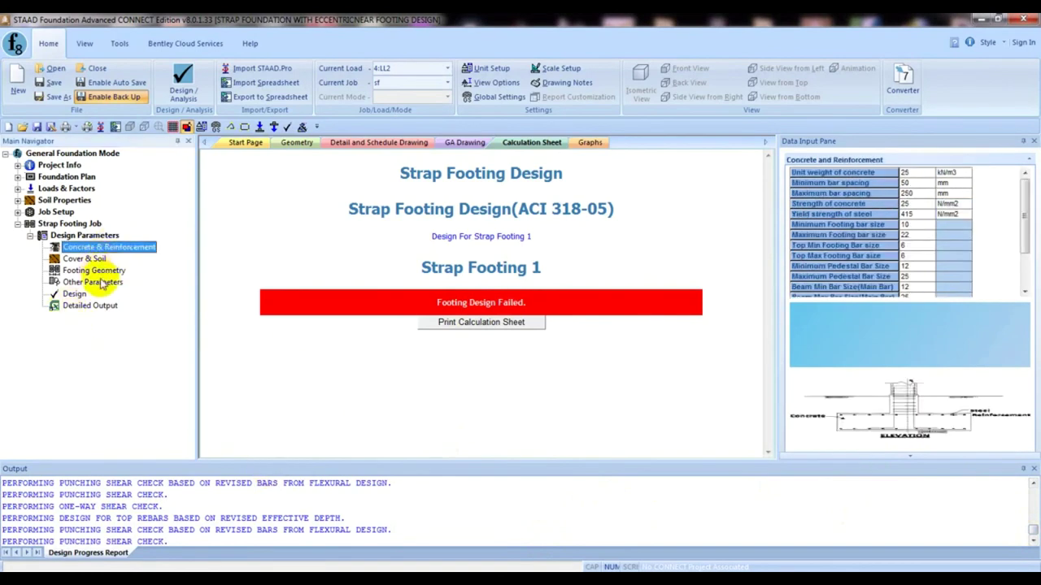
click(101, 282)
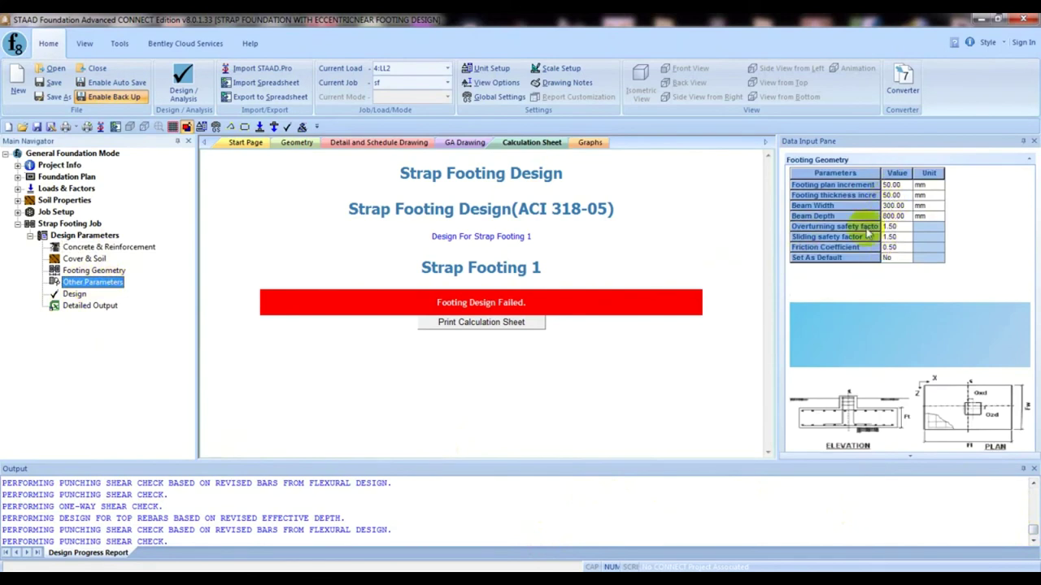
click(96, 271)
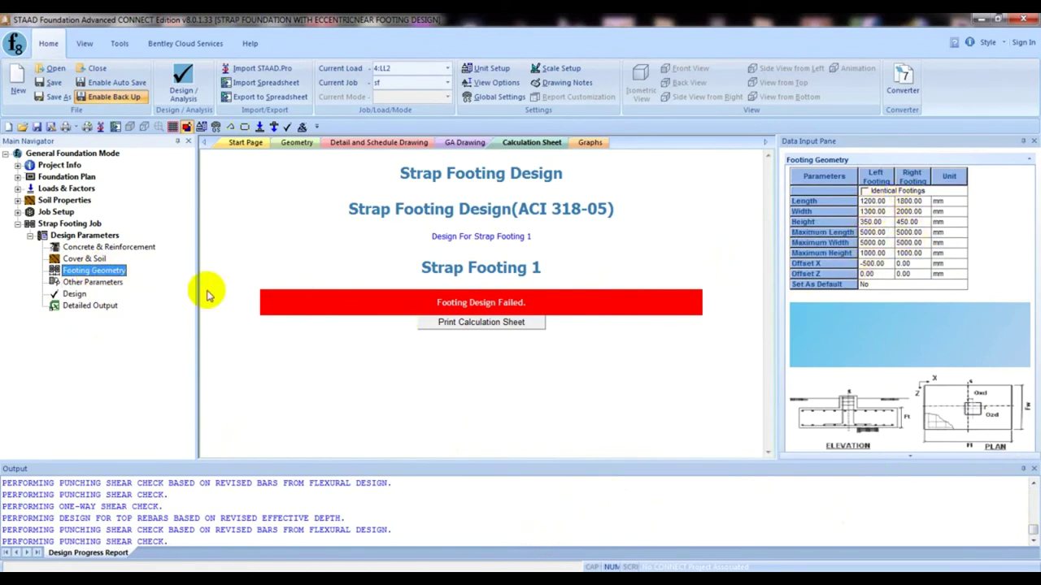
click(85, 259)
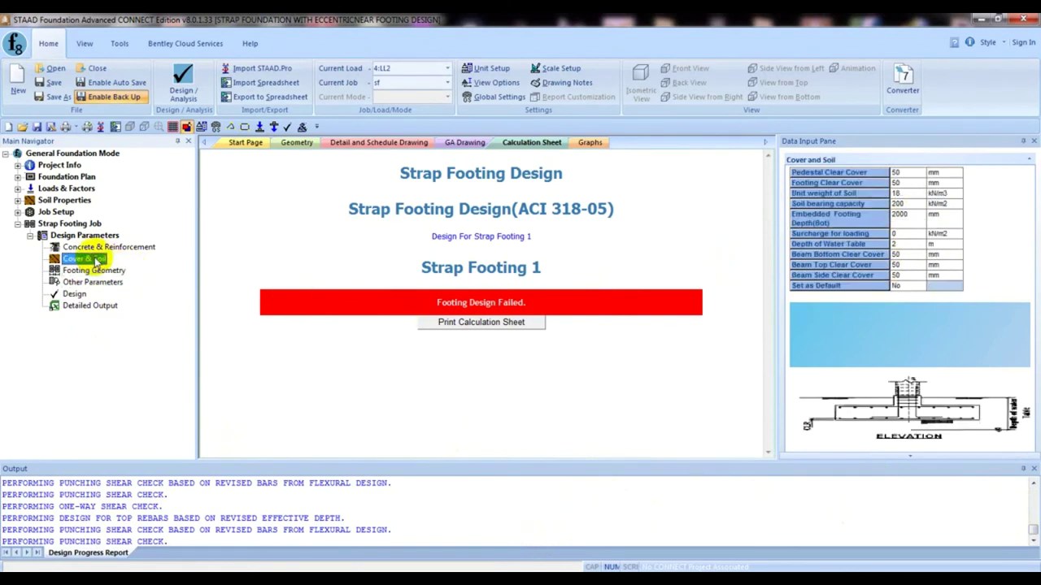
click(900, 216)
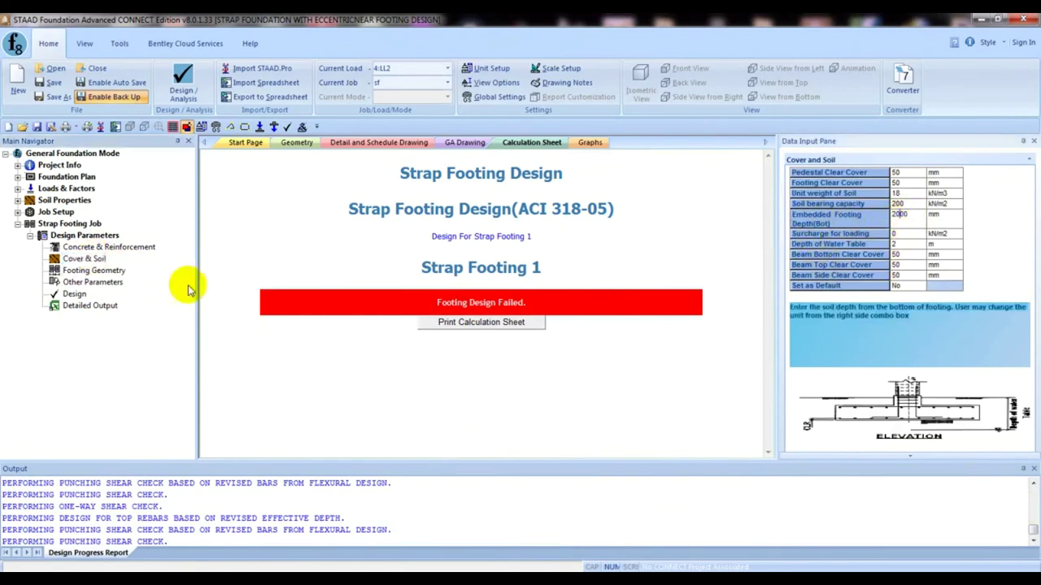
In the Concrete & Reinforcement parameters, set the top minimum footing bar size to 10 and the top maximum footing bar size to 22
click(111, 271)
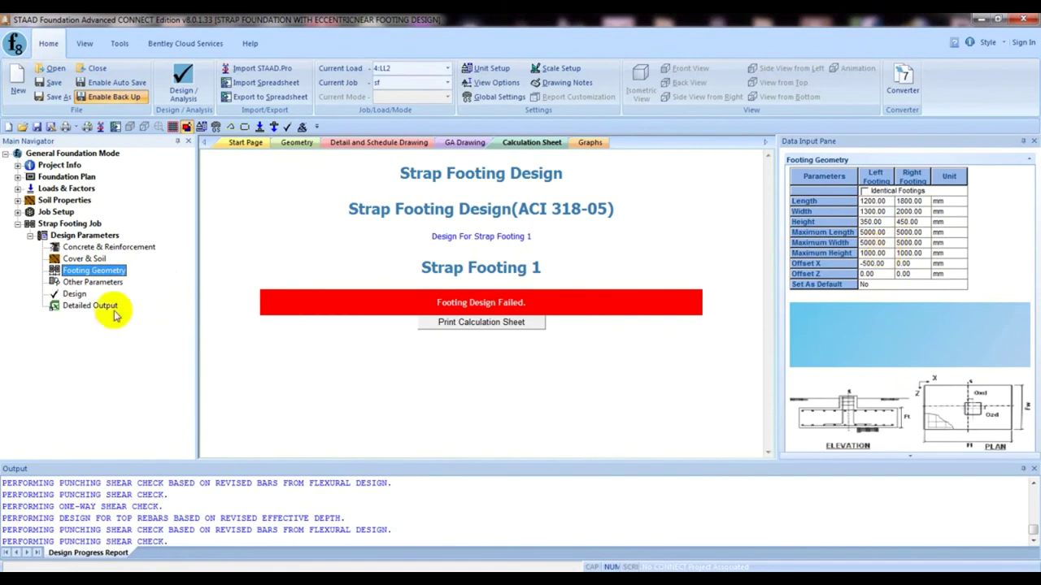
click(55, 259)
click(85, 248)
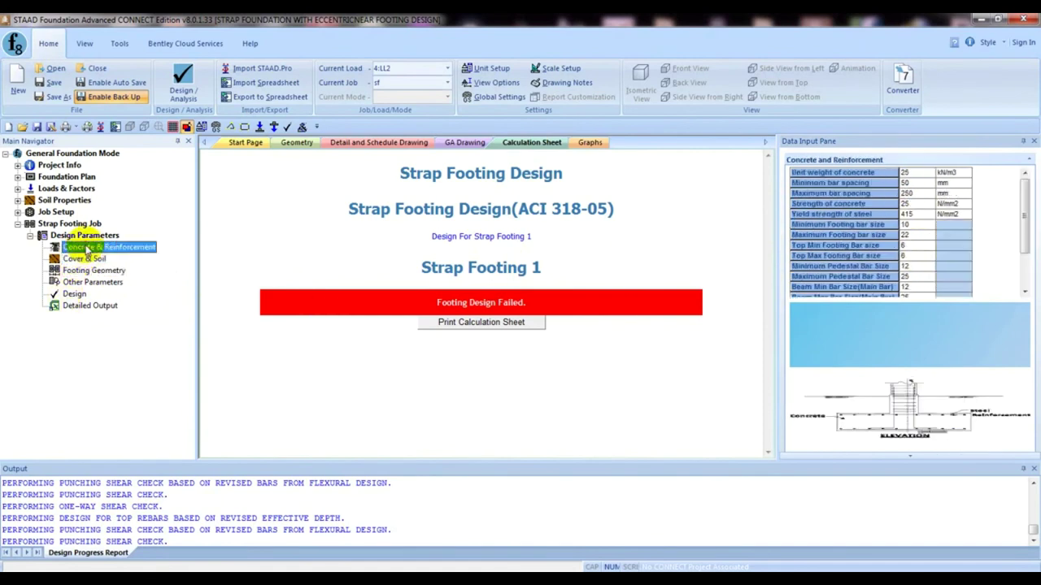
mouse_move(1021, 180)
mouse_down()
mouse_move(1025, 205)
mouse_move(1026, 195)
mouse_up()
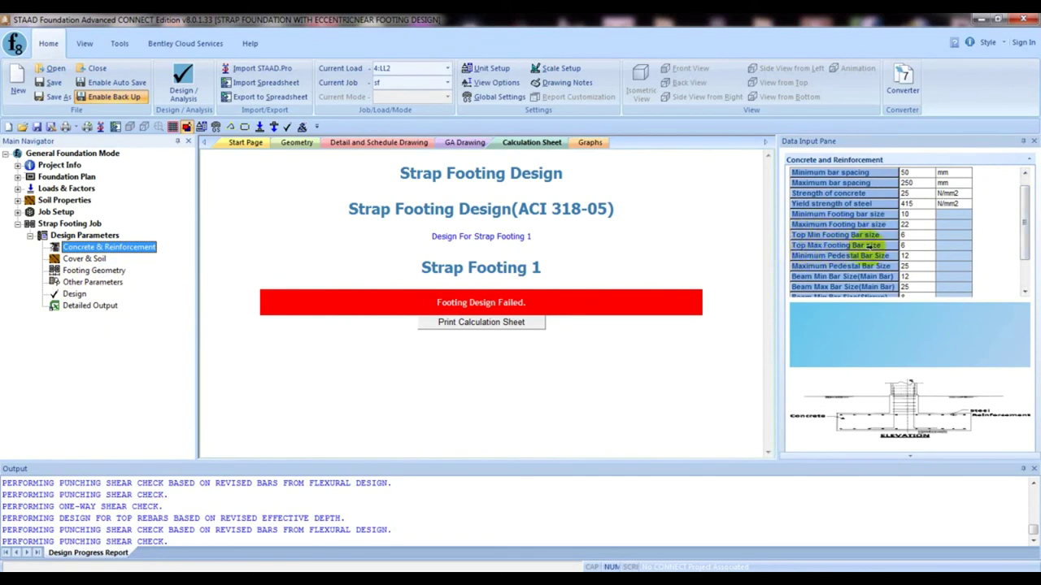
click(915, 235)
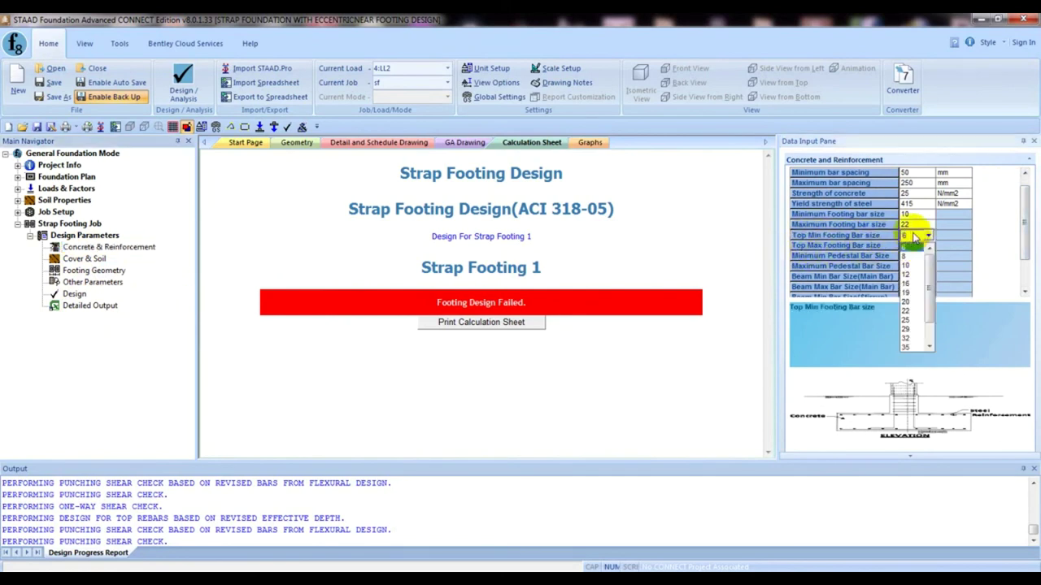
click(912, 270)
click(913, 244)
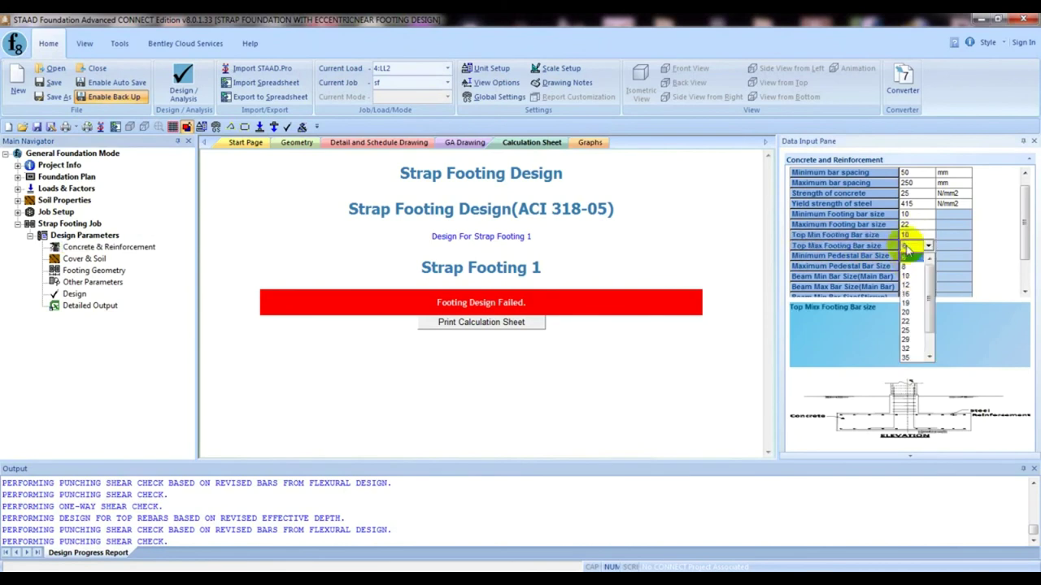
click(911, 324)
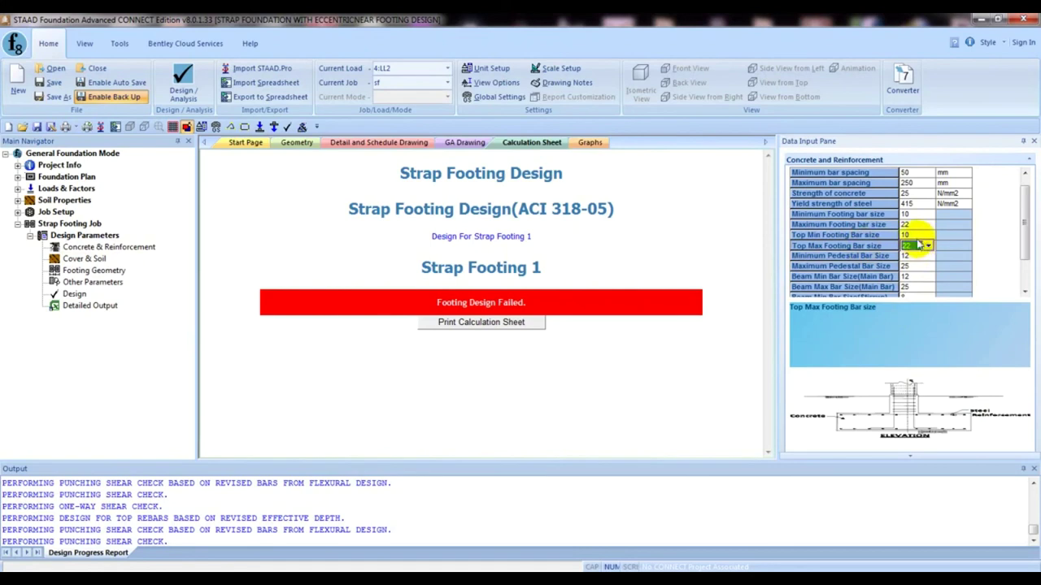
mouse_move(1026, 229)
mouse_down()
mouse_move(1026, 251)
mouse_move(1022, 200)
mouse_move(1029, 230)
mouse_up()
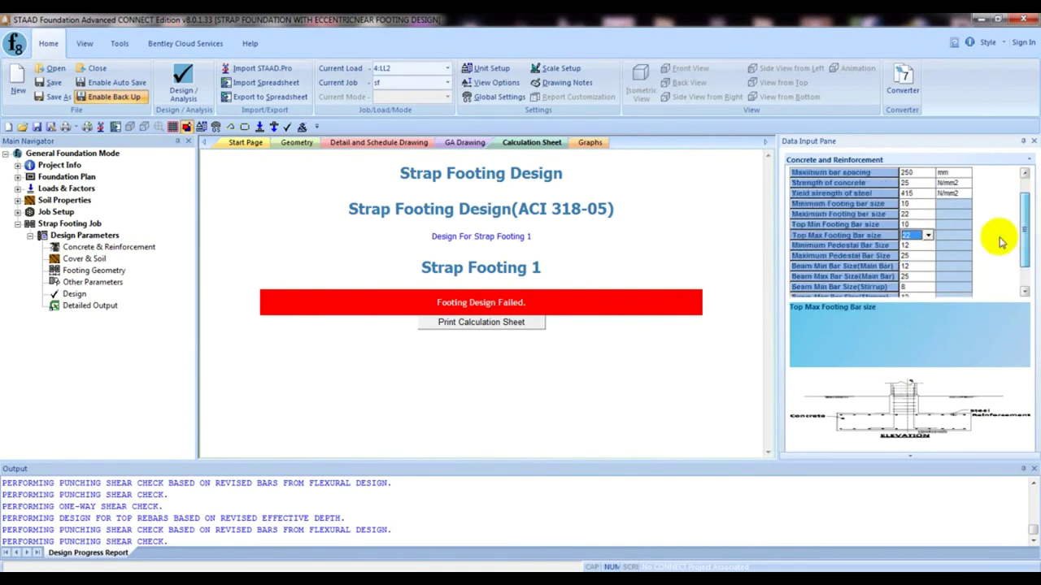
click(935, 277)
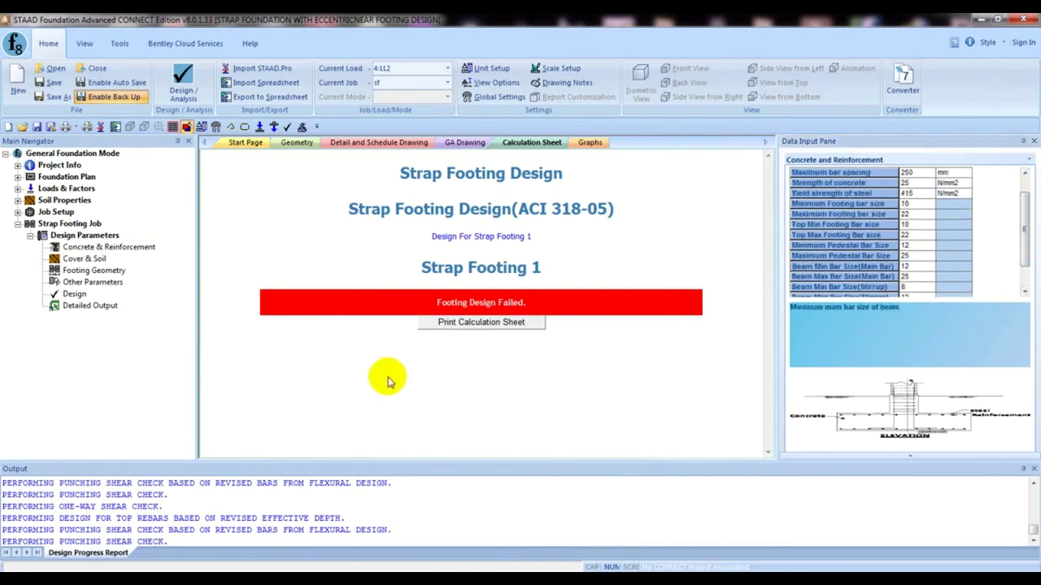
Run the strap footing design and analysis again and read the calculation sheet's input parameters and applied loads
click(190, 92)
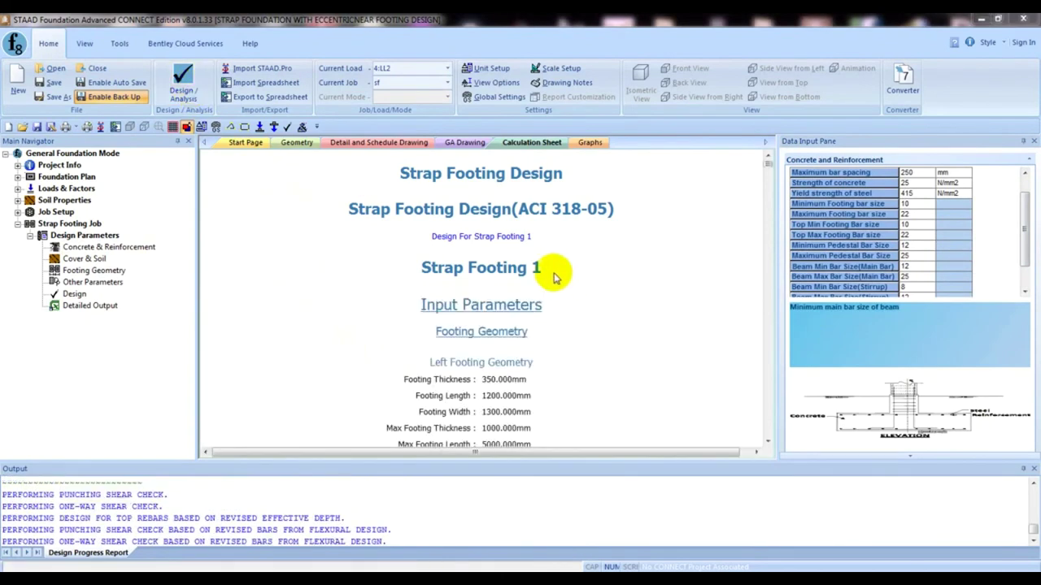
scroll(458, 376, down, 2)
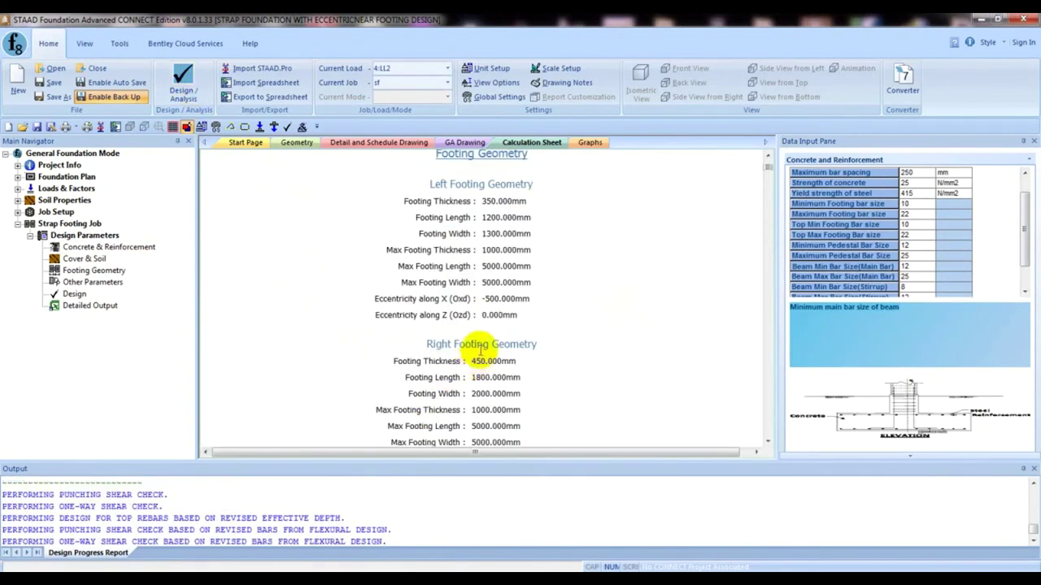
scroll(479, 358, up, 2)
scroll(472, 309, up, 1)
scroll(465, 314, down, 10)
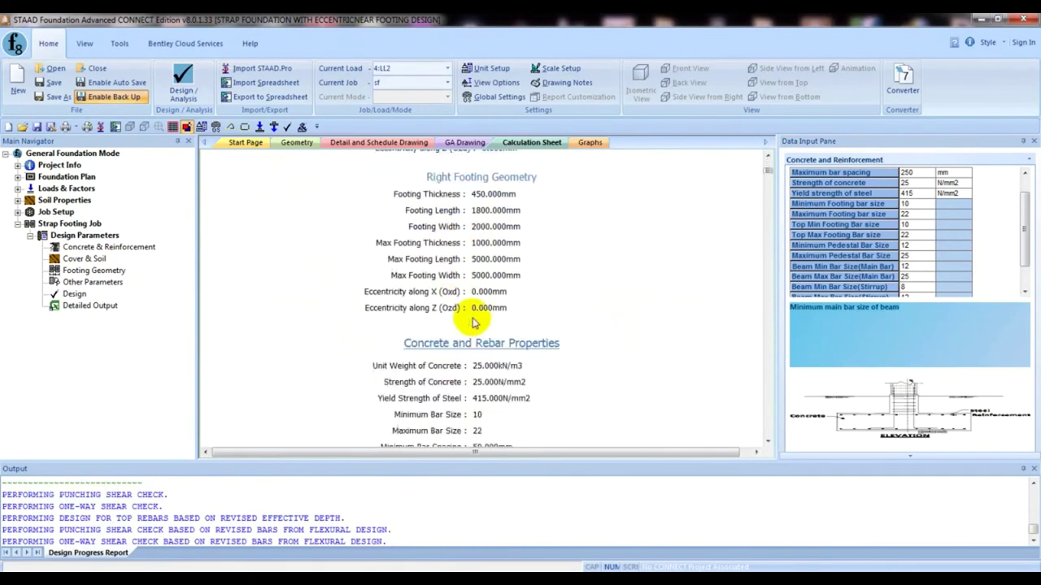
scroll(473, 321, down, 15)
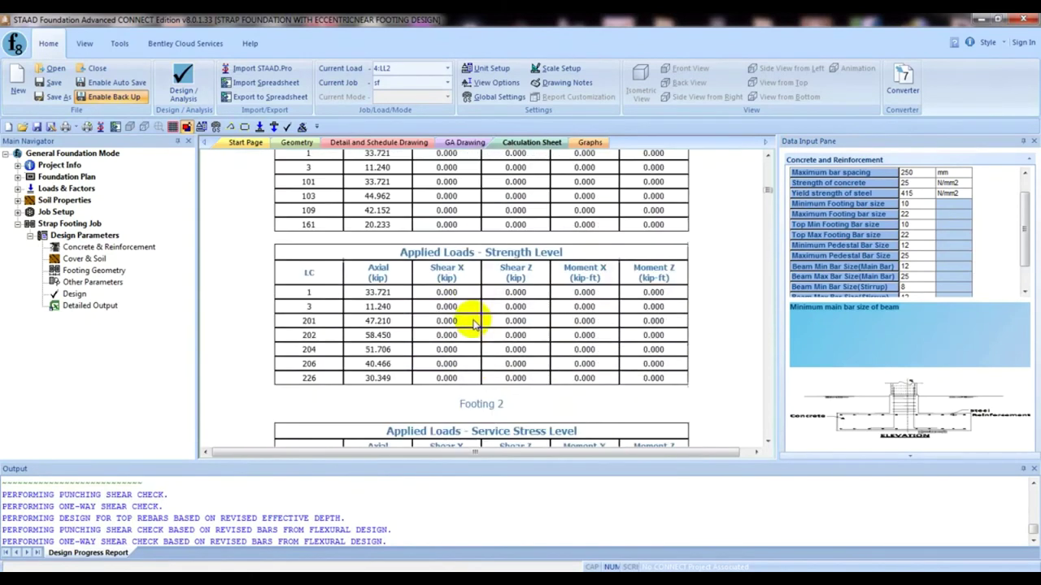
scroll(476, 325, down, 3)
scroll(475, 325, up, 3)
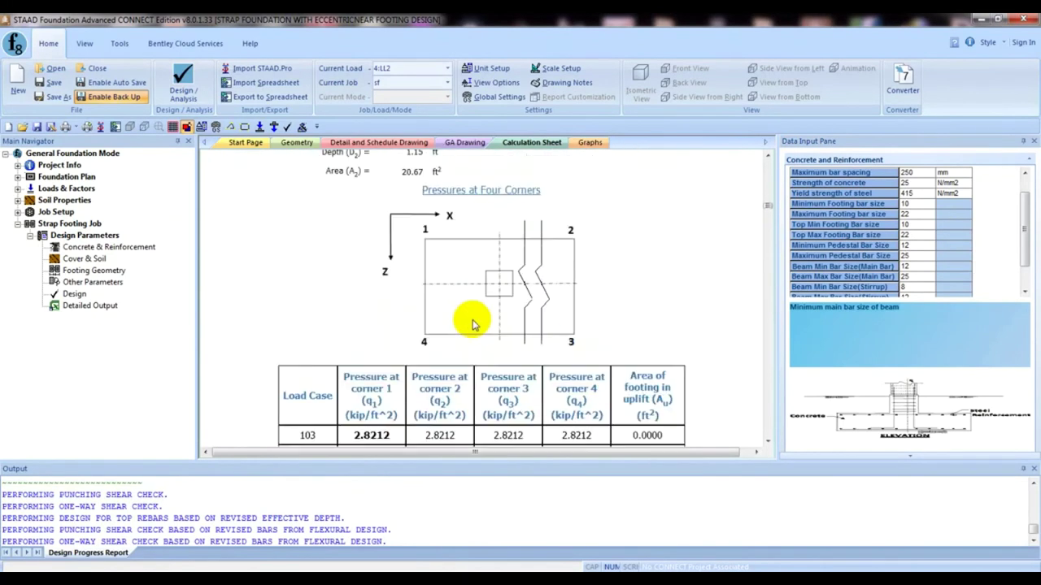
Examine the left footing's stability, punching shear and one-way shear checks in the calculation sheet
scroll(488, 284, down, 10)
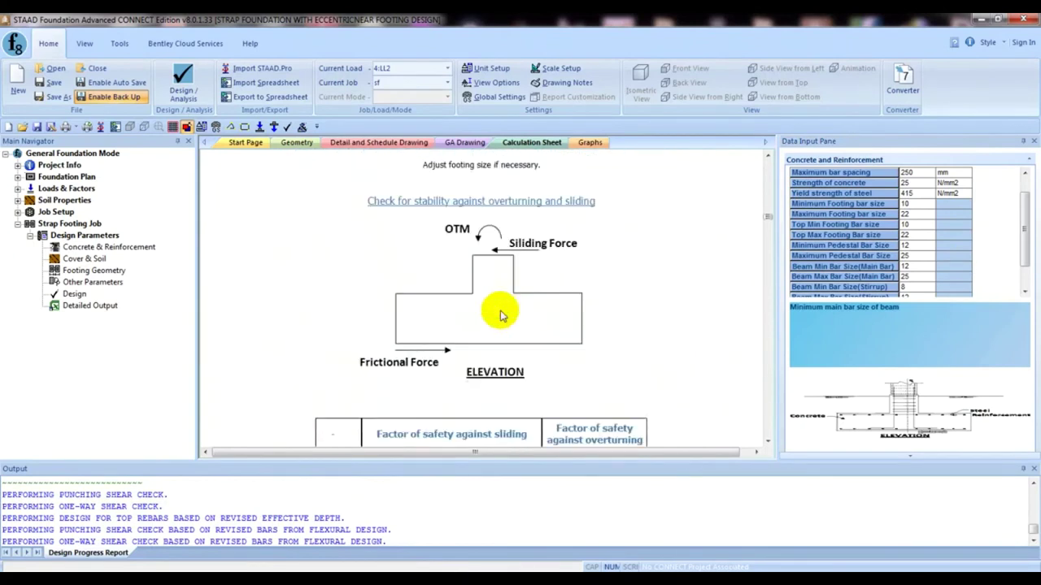
scroll(439, 396, down, 15)
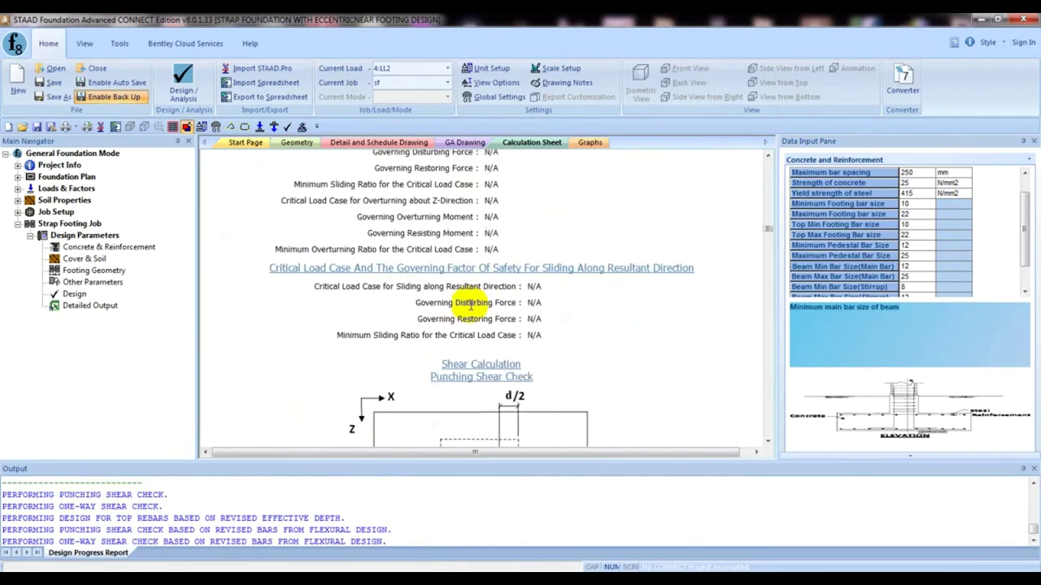
scroll(471, 272, up, 3)
scroll(500, 246, down, 10)
scroll(480, 204, up, 5)
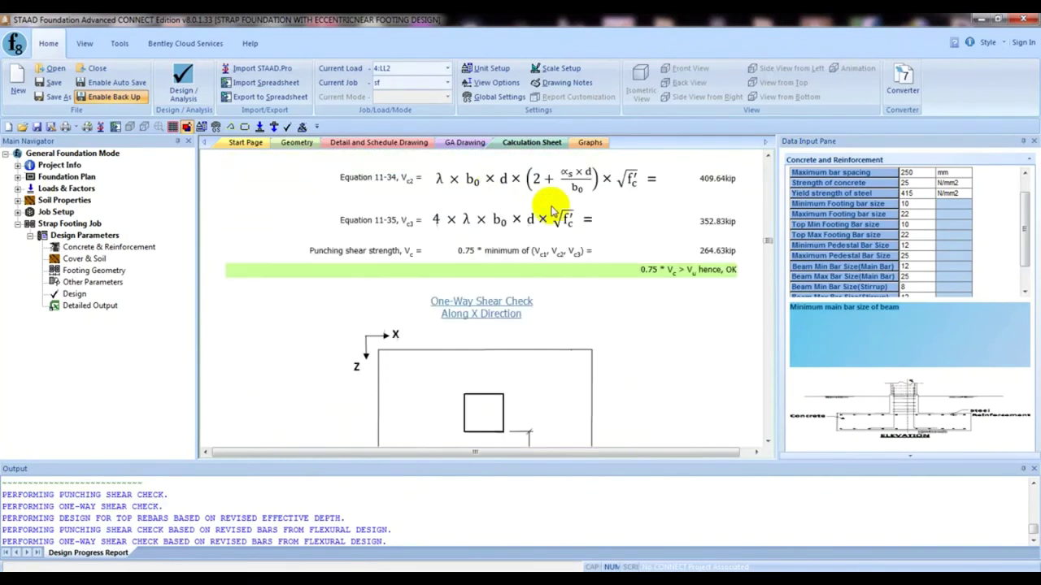
scroll(460, 315, down, 6)
scroll(481, 288, down, 15)
scroll(601, 272, up, 7)
scroll(507, 302, down, 8)
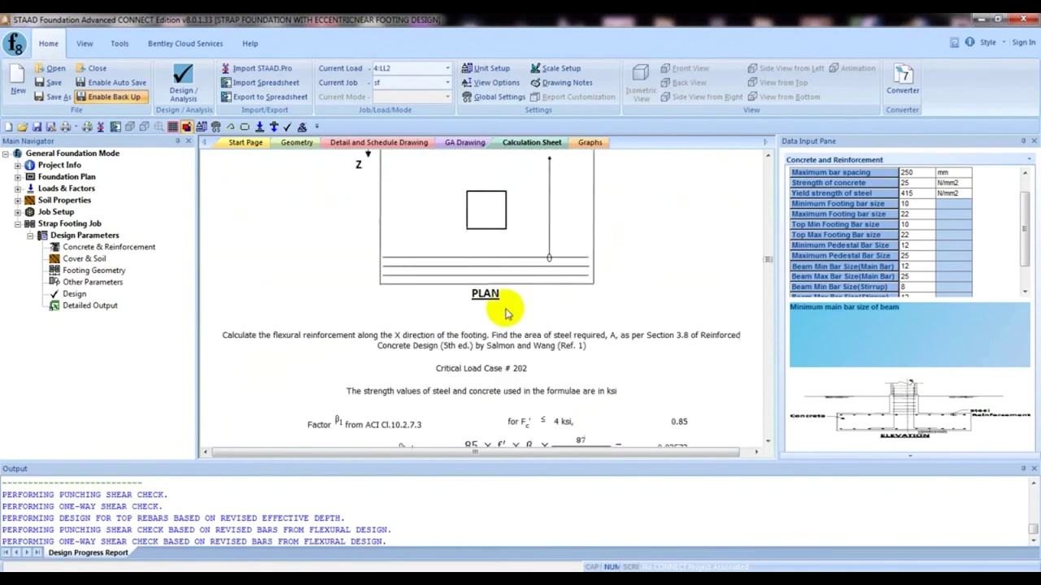
Read the left footing's flexural reinforcement calculations along the X and Z directions
scroll(675, 295, down, 4)
scroll(495, 285, up, 7)
scroll(456, 260, down, 4)
scroll(447, 258, down, 2)
scroll(455, 265, up, 9)
scroll(455, 318, down, 15)
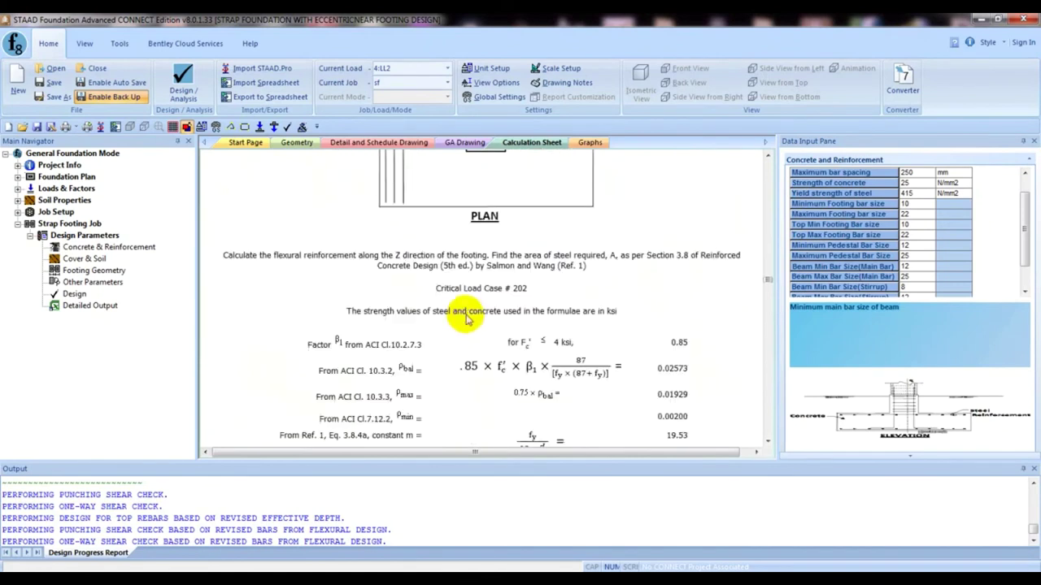
Read through the right footing's one-way shear checks and its flexure design about the Z and X axes
scroll(474, 313, down, 15)
scroll(479, 309, down, 15)
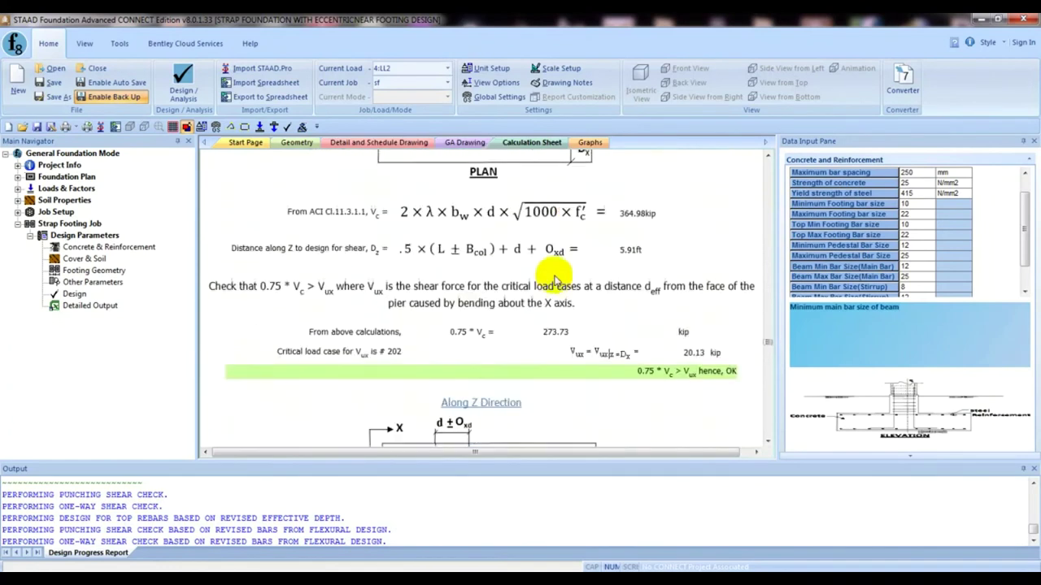
scroll(577, 252, down, 10)
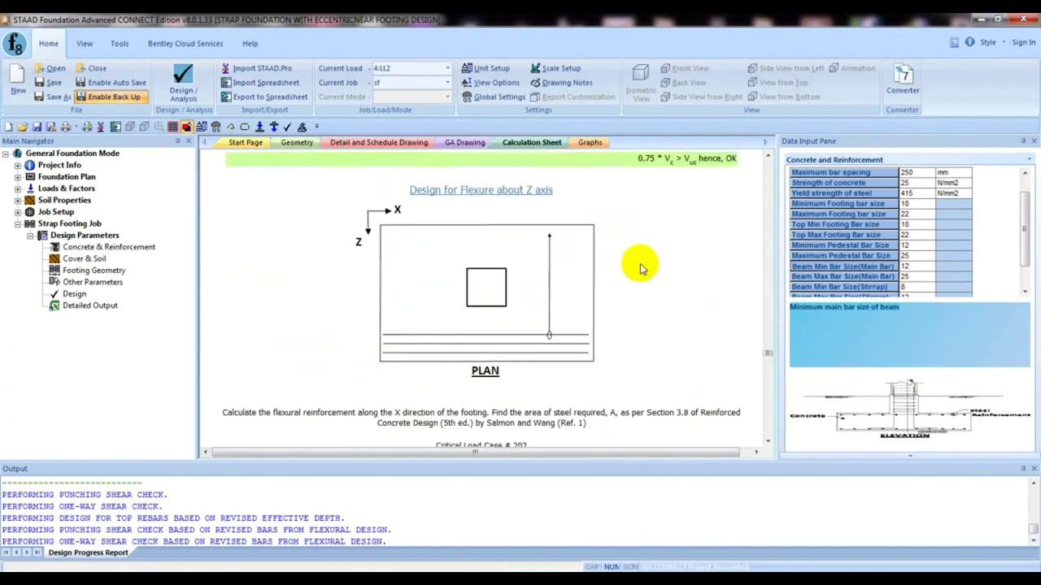
scroll(699, 203, down, 15)
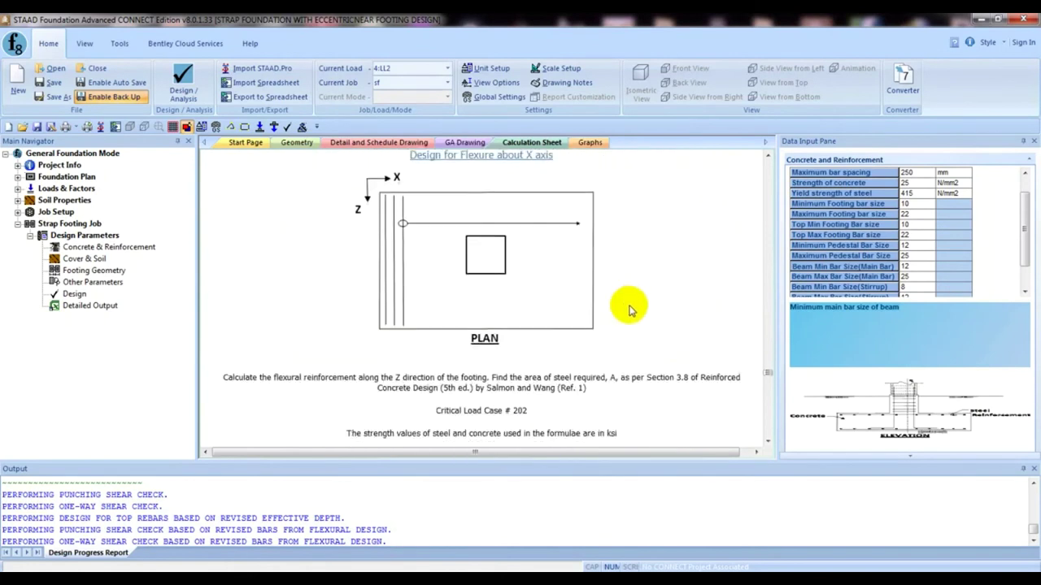
scroll(630, 309, down, 15)
scroll(628, 307, down, 15)
Examine the strap beam's sagging and hogging moment checks and its bottom and shear reinforcement design to the sheet's end
scroll(340, 313, up, 3)
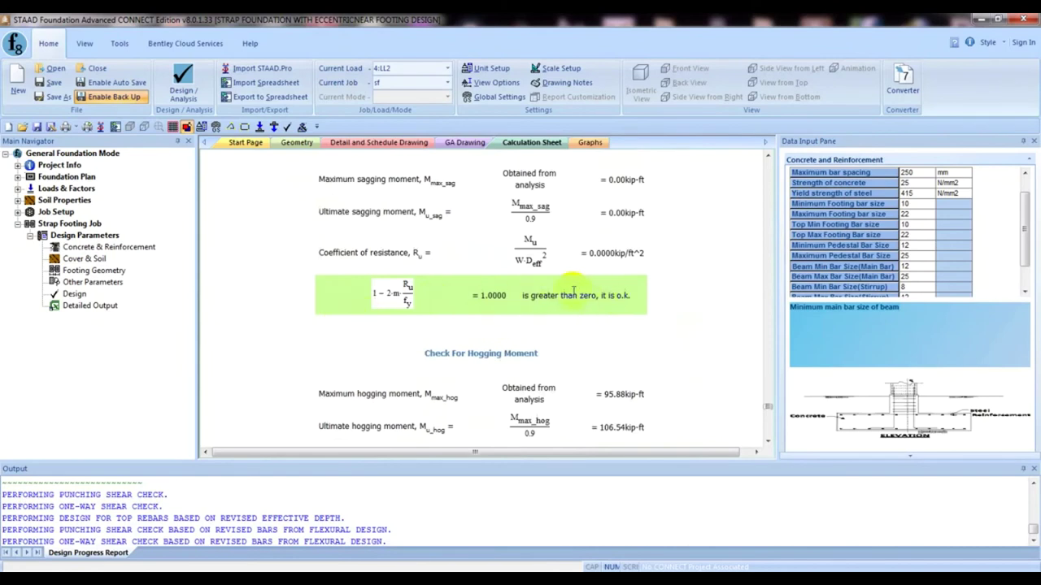
scroll(500, 319, down, 12)
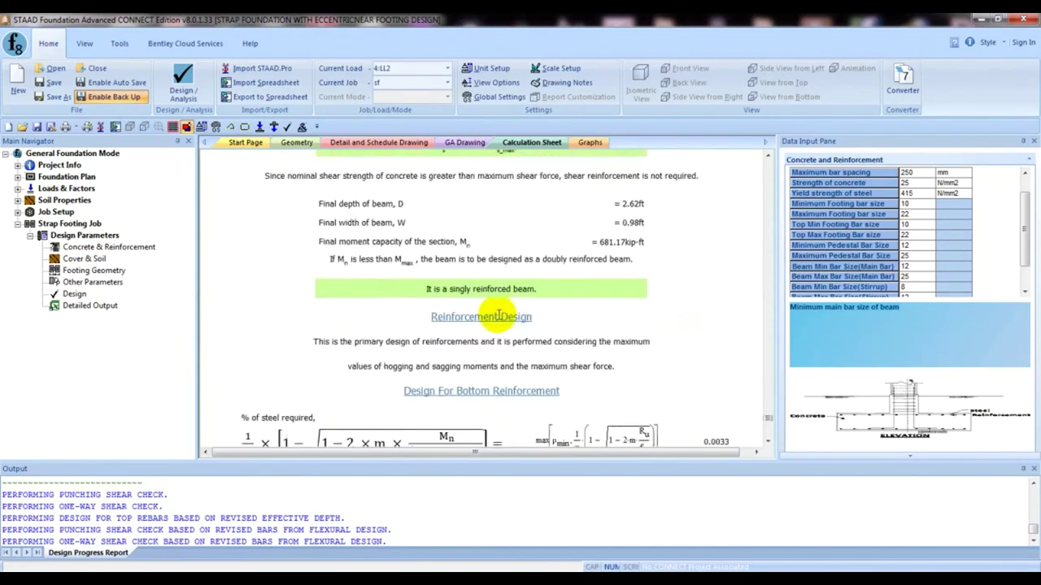
scroll(521, 317, up, 3)
scroll(521, 325, down, 3)
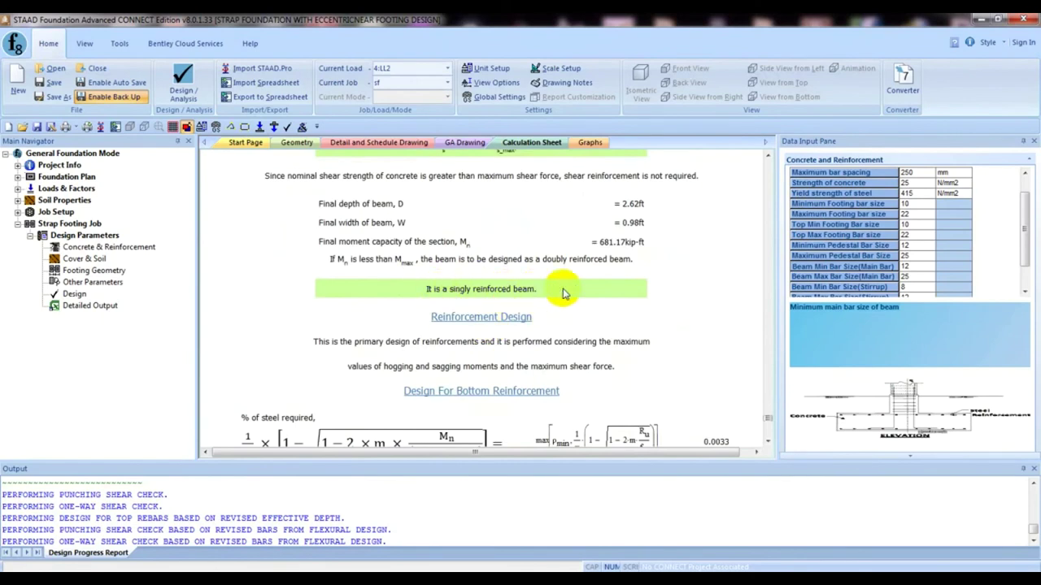
scroll(470, 299, down, 12)
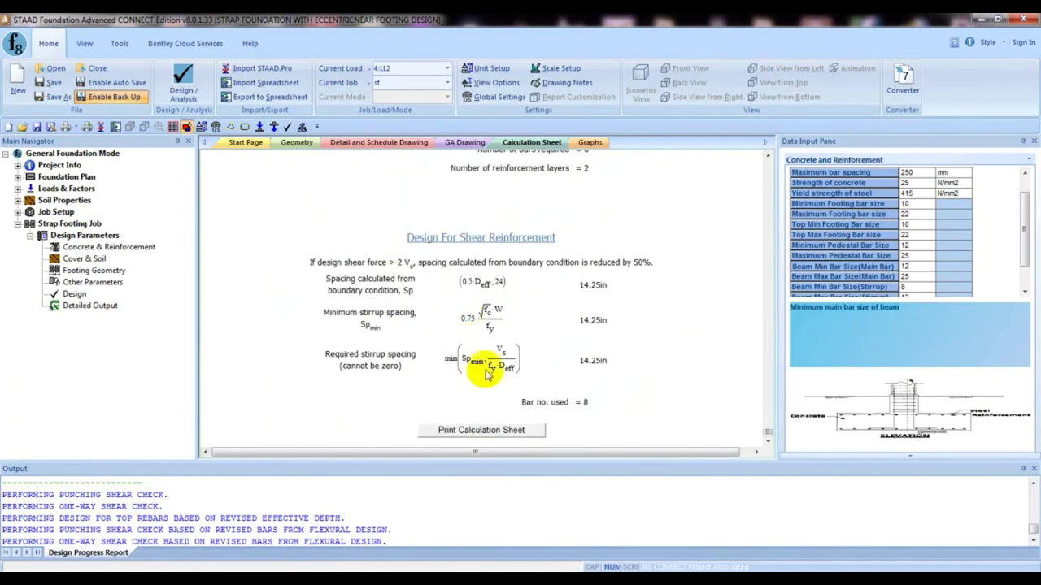
Open the detail drawing of Footing S1 and inspect the left footing's plan dimensions and eccentric column
click(356, 144)
mouse_move(383, 353)
middle_down()
mouse_move(464, 314)
mouse_move(478, 322)
middle_up()
scroll(427, 353, up, 5)
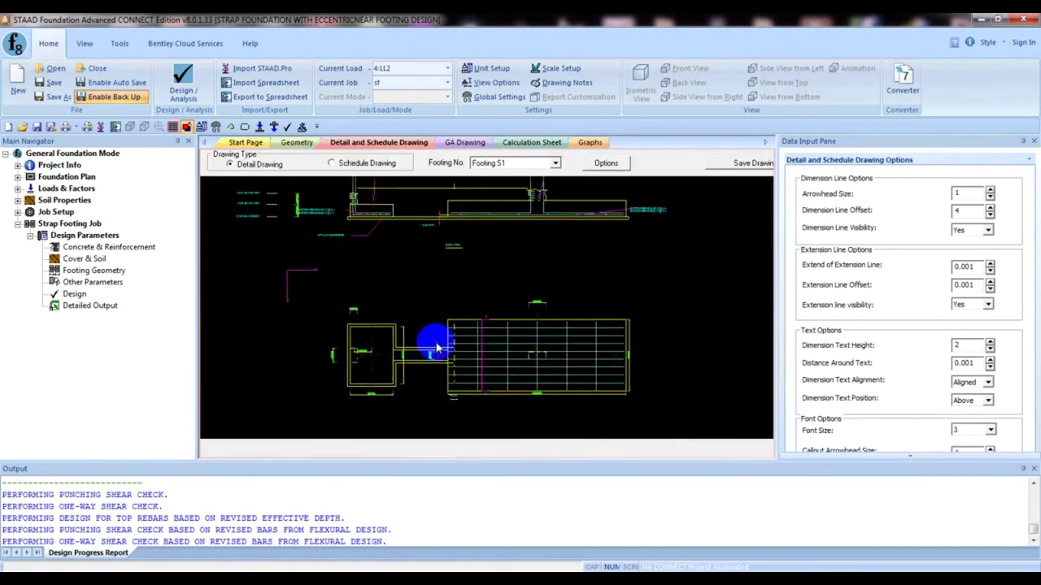
scroll(427, 374, down, 4)
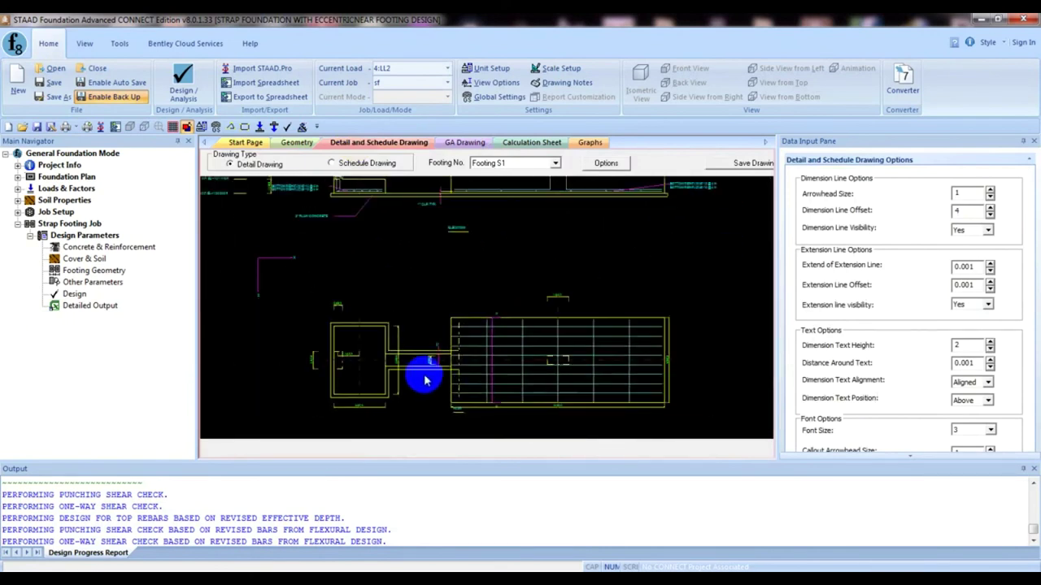
mouse_move(579, 296)
middle_down()
mouse_move(434, 323)
mouse_move(365, 355)
mouse_move(437, 322)
middle_up()
scroll(380, 276, up, 3)
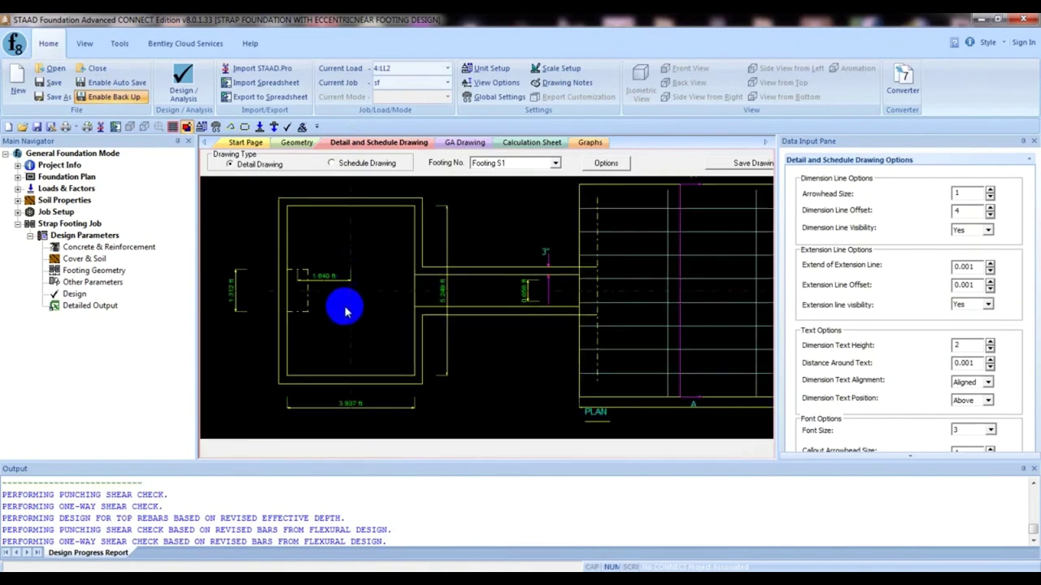
scroll(284, 302, up, 3)
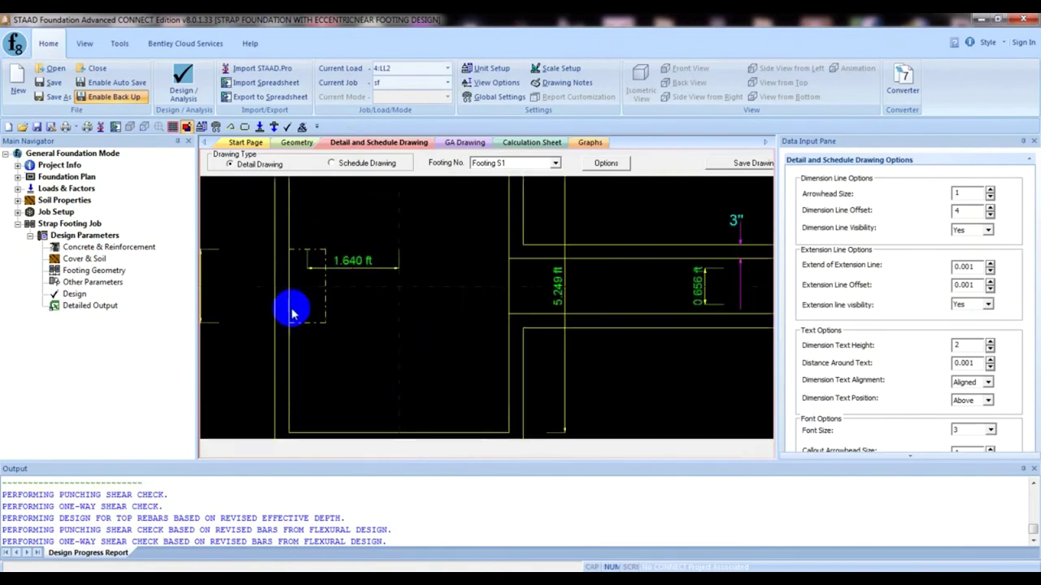
Inspect the right footing's reinforcement layout and length dimension in the plan of the detail drawing
scroll(296, 290, down, 4)
mouse_move(432, 330)
middle_down()
mouse_move(395, 320)
mouse_move(432, 339)
middle_up()
scroll(512, 304, up, 2)
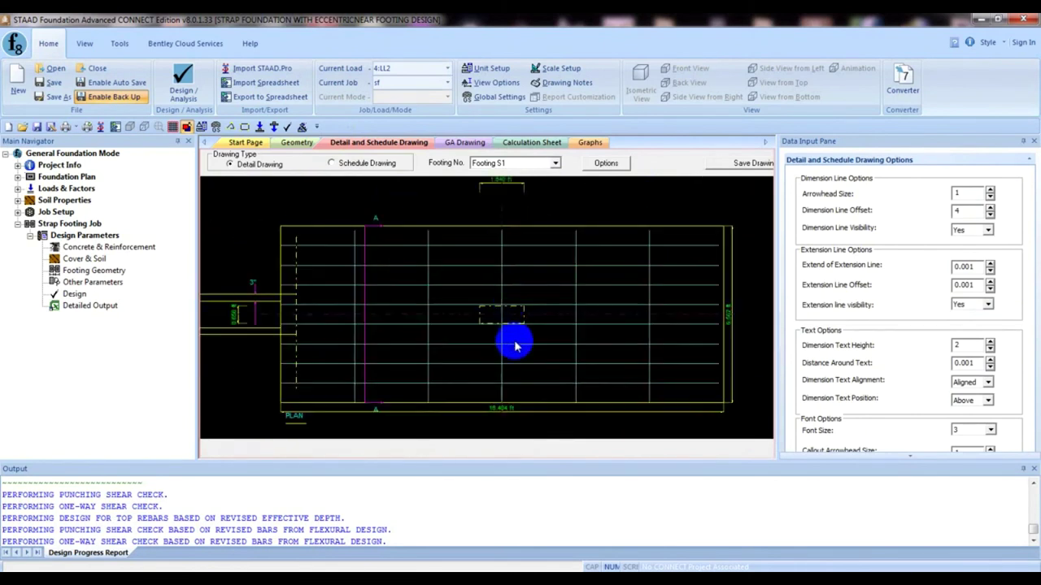
scroll(517, 347, down, 3)
middle_drag(556, 370, 561, 338)
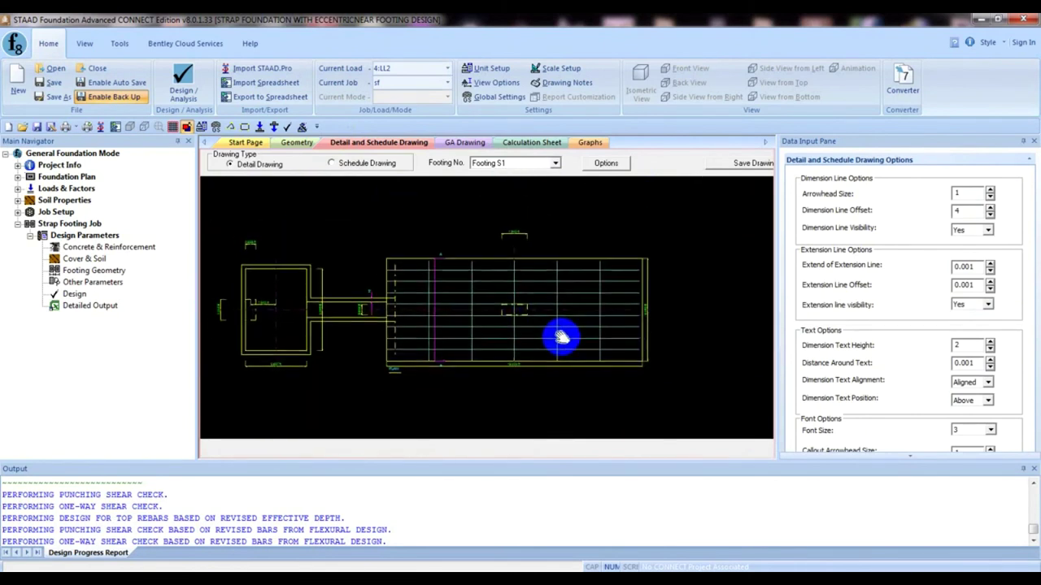
scroll(426, 371, up, 2)
scroll(552, 368, up, 4)
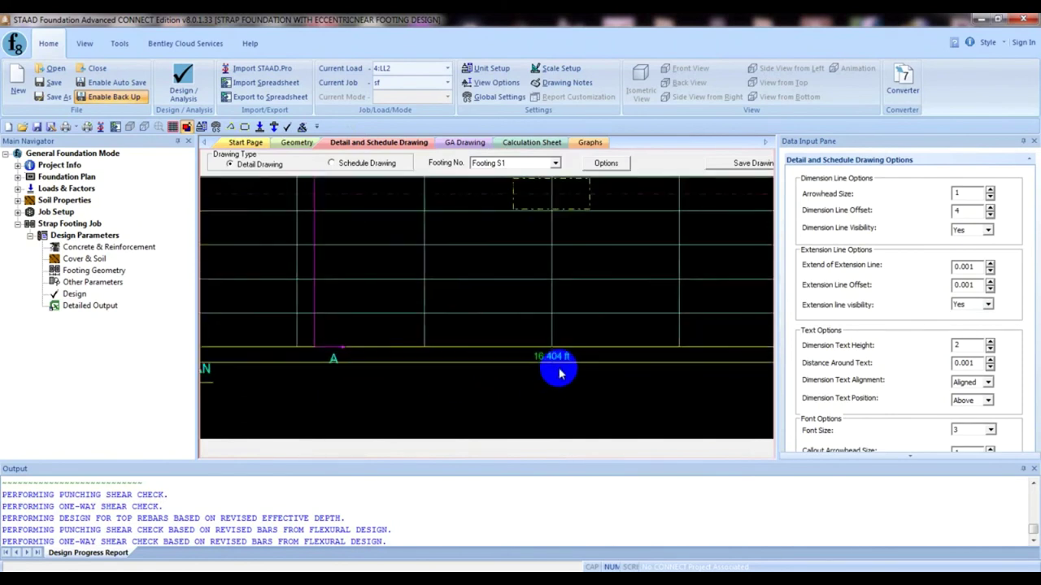
scroll(397, 370, down, 5)
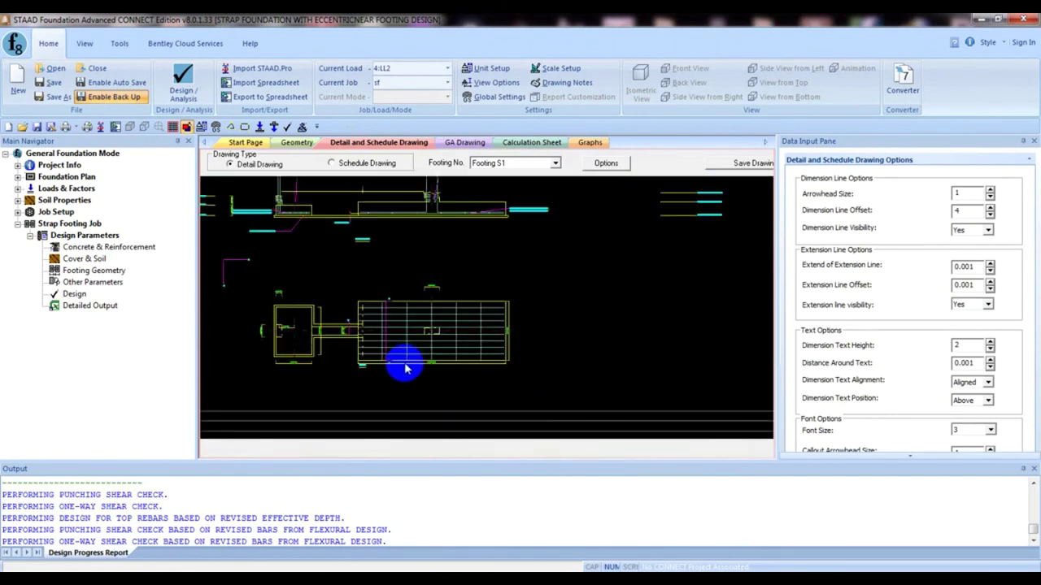
Examine the elevation in the detail drawing, including the left footing's bottom reinforcement callouts
mouse_move(337, 370)
middle_down()
mouse_move(418, 341)
mouse_move(464, 383)
mouse_move(476, 318)
mouse_move(471, 374)
middle_up()
scroll(376, 314, up, 3)
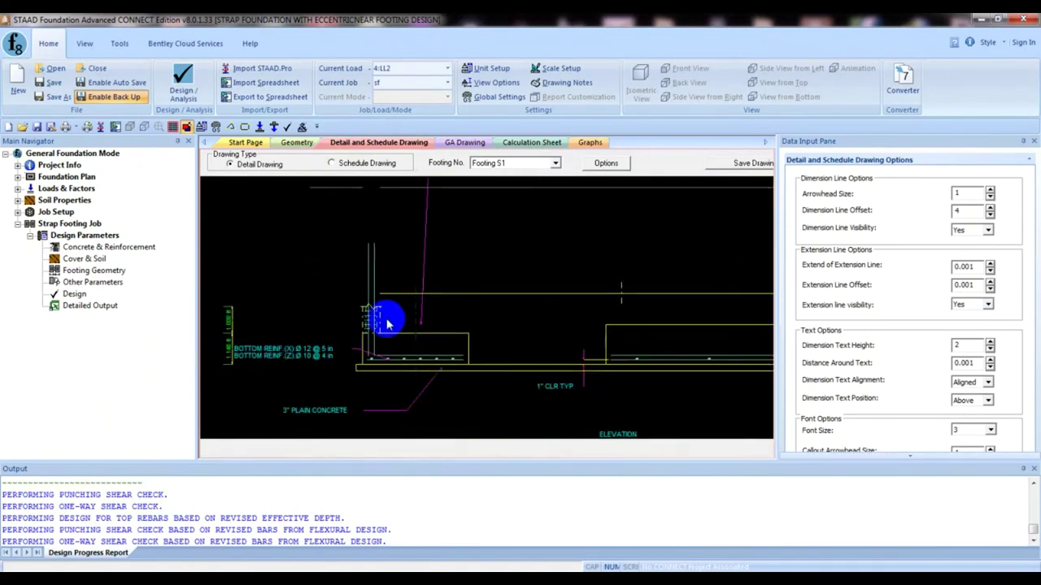
scroll(388, 324, up, 2)
scroll(314, 314, down, 5)
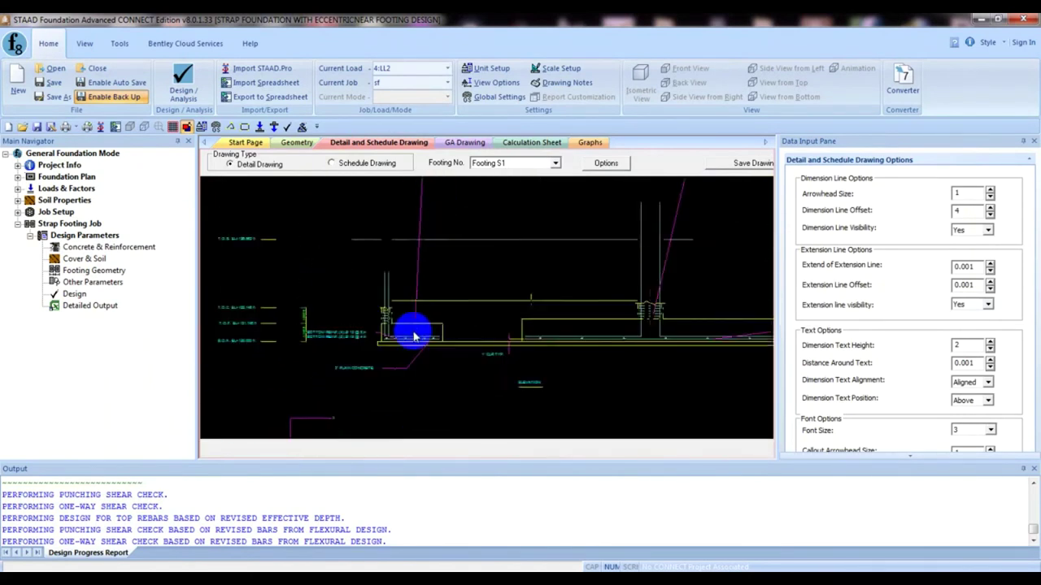
Inspect the right footing's bottom reinforcement callouts and the column base in the elevation of the detail drawing
scroll(475, 325, up, 3)
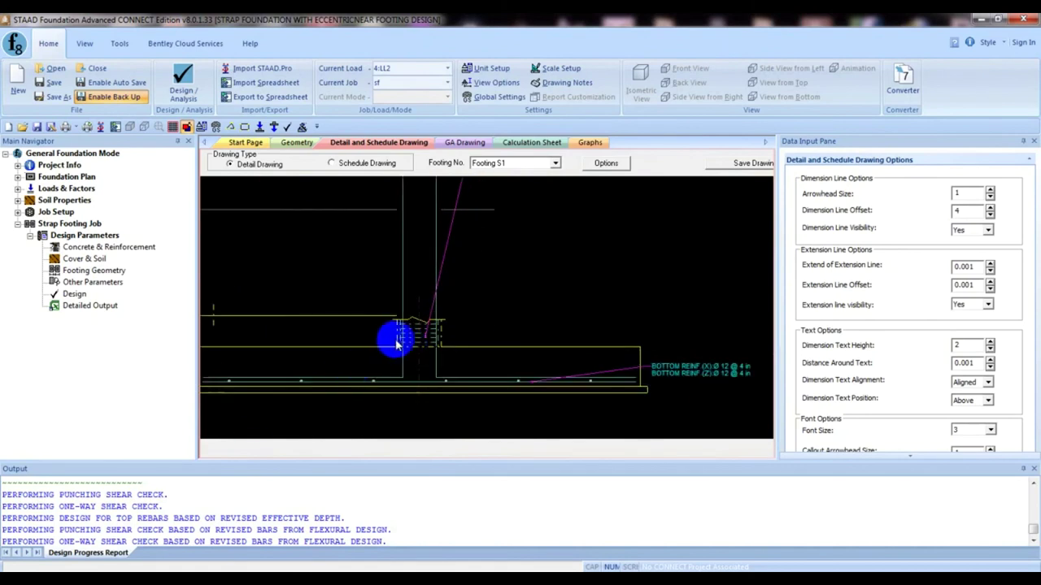
scroll(553, 309, down, 4)
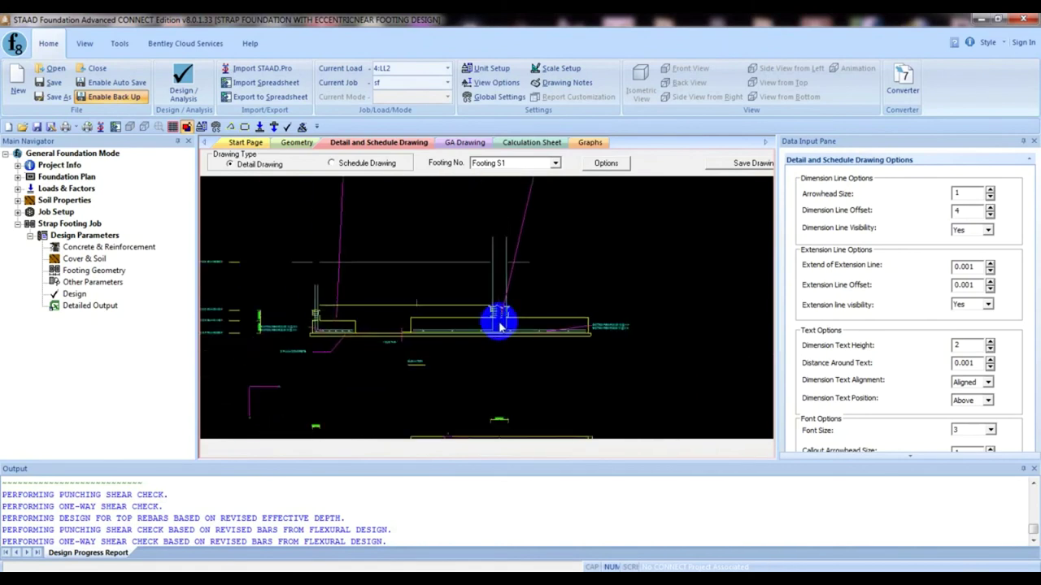
scroll(493, 279, up, 5)
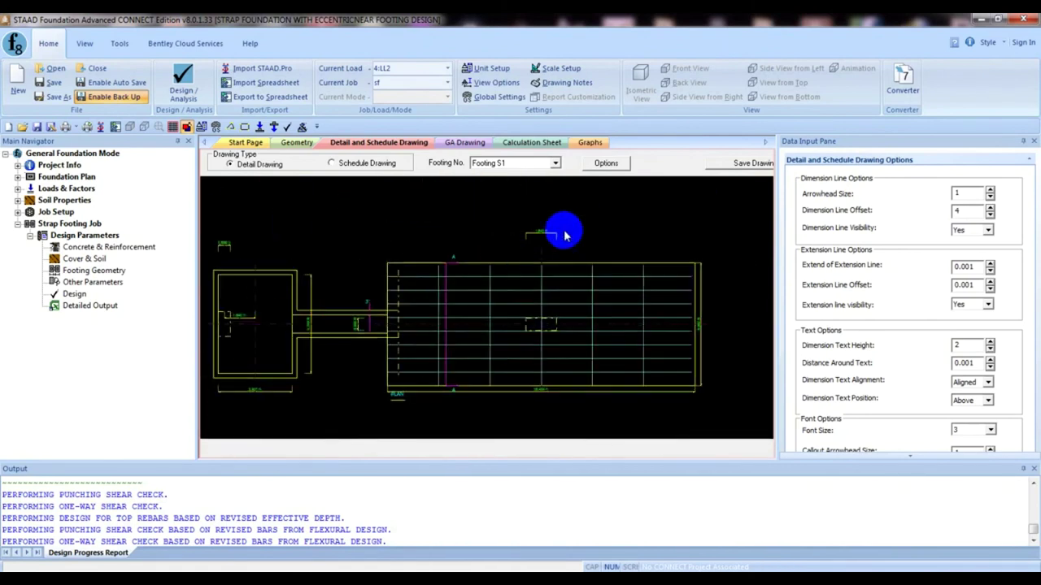
Examine the right footing's column width and length dimensions in the plan, ending with an overview of plan and elevation
scroll(525, 233, up, 1)
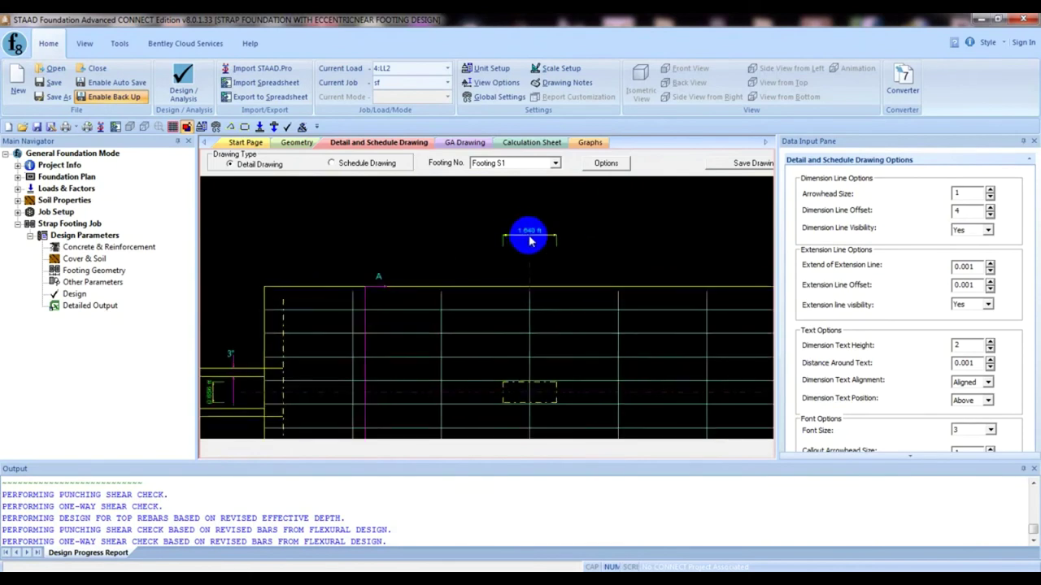
scroll(509, 395, down, 2)
middle_drag(513, 378, 553, 278)
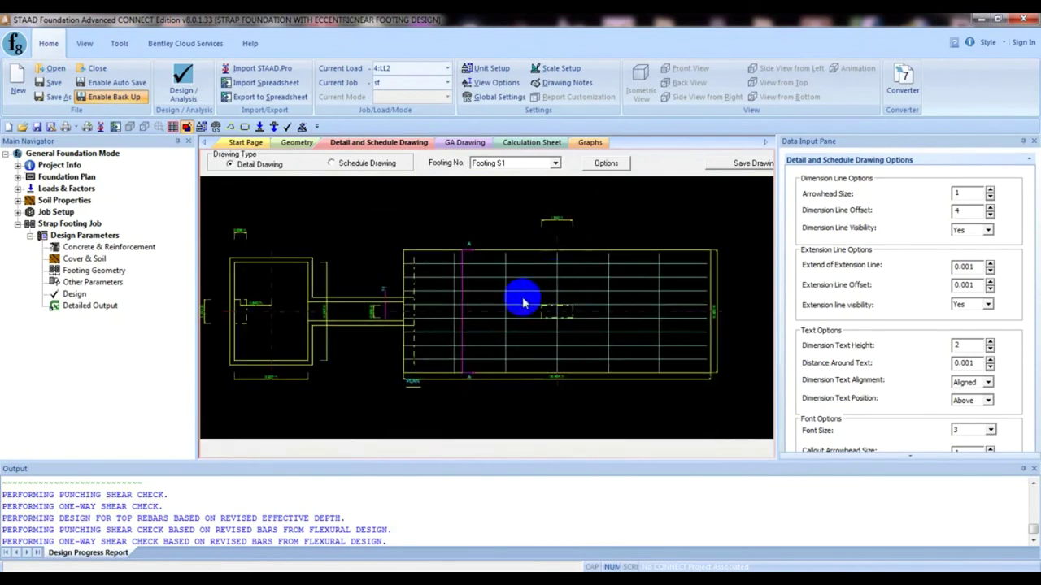
scroll(466, 397, up, 2)
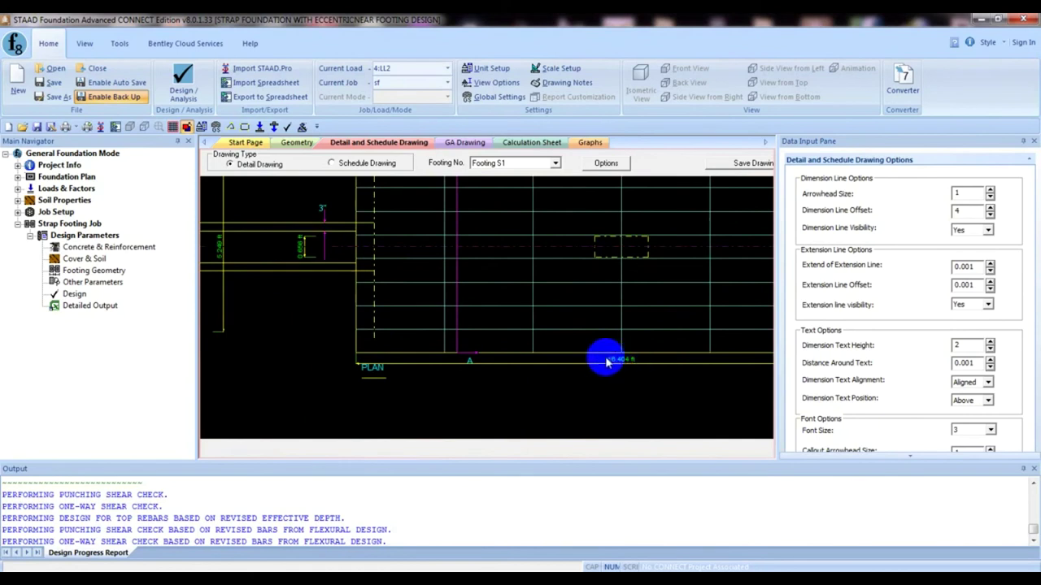
scroll(561, 383, down, 3)
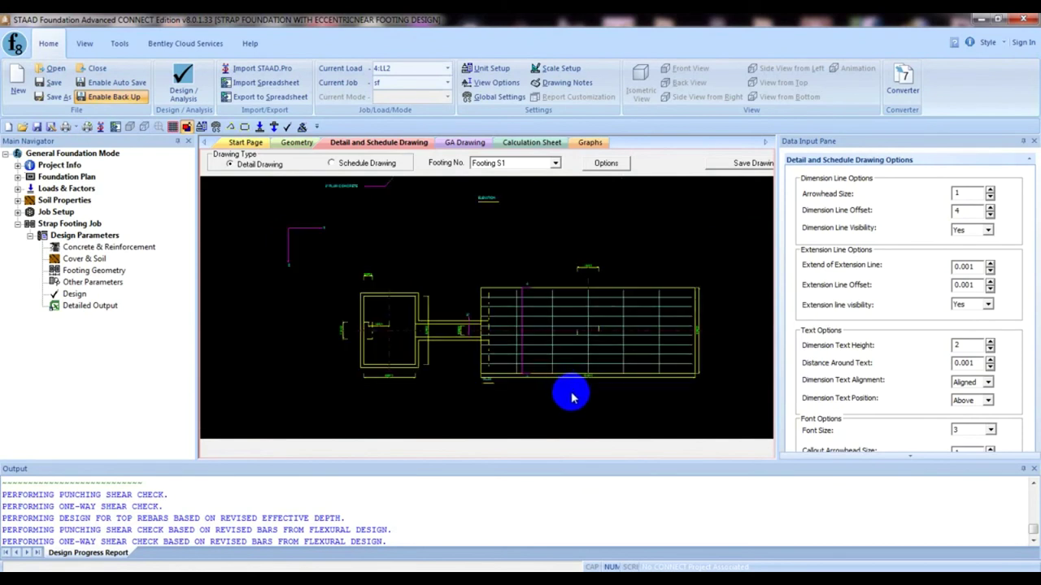
scroll(569, 390, down, 4)
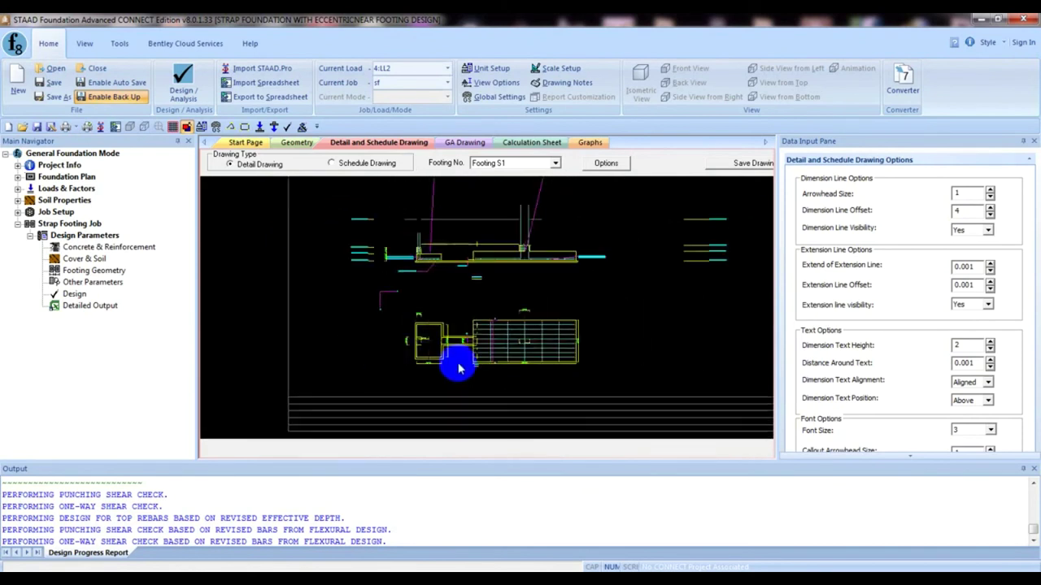
scroll(459, 368, down, 2)
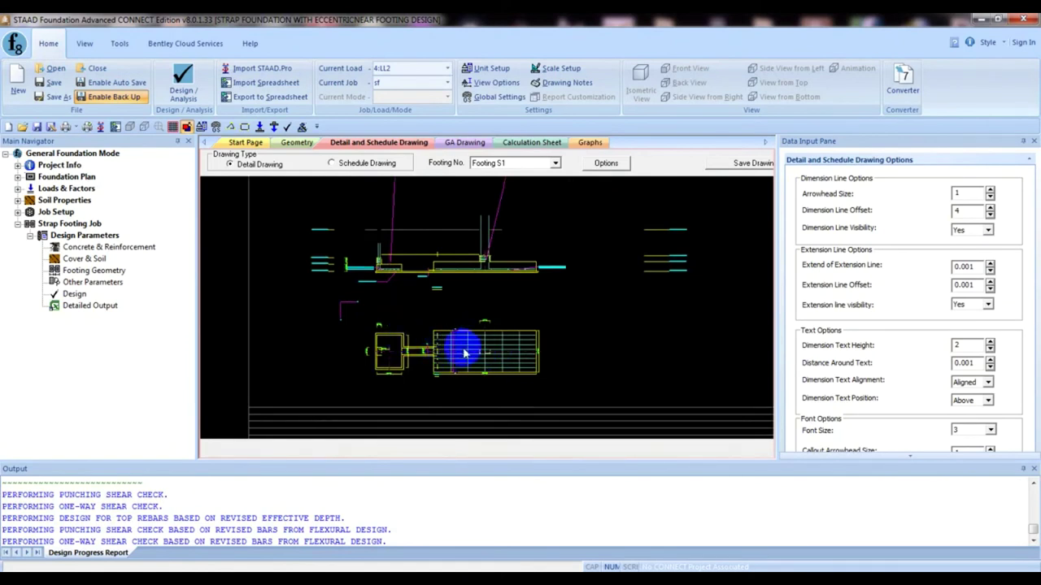
Set the maximum length in the footing geometry to 1200 mm for the left footing and 1800 mm for the right
click(93, 272)
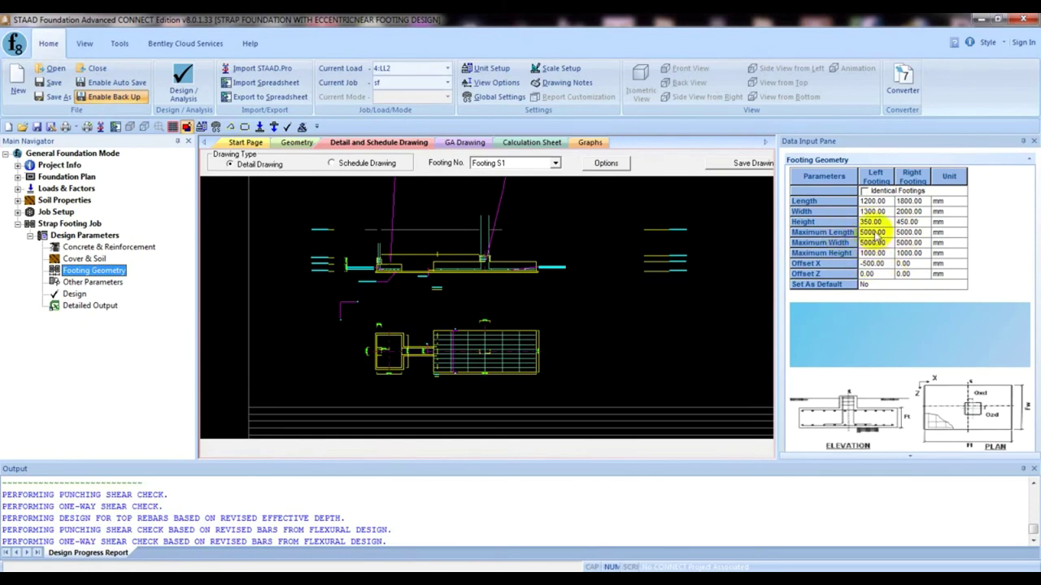
click(868, 233)
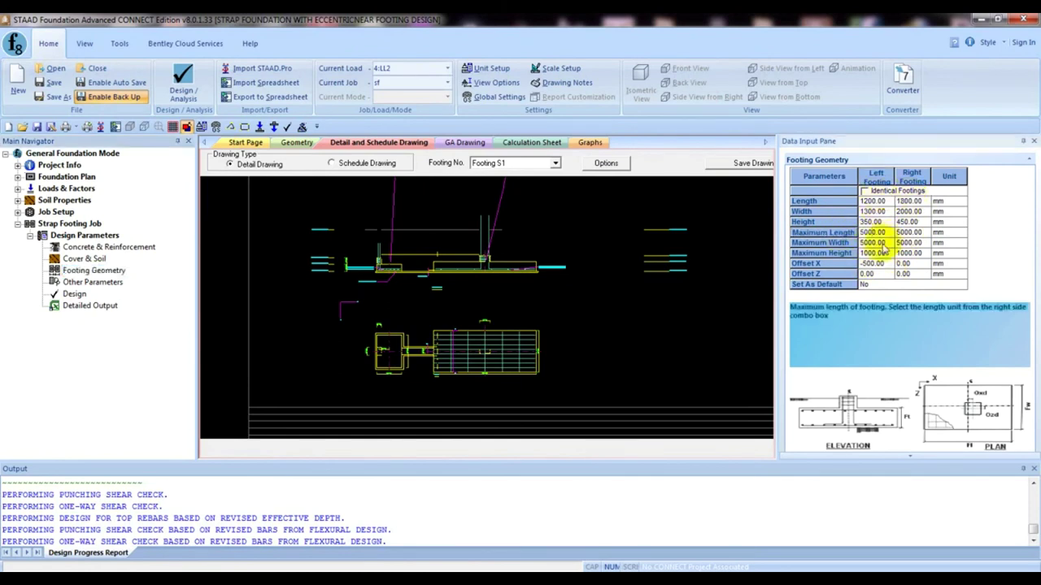
click(868, 231)
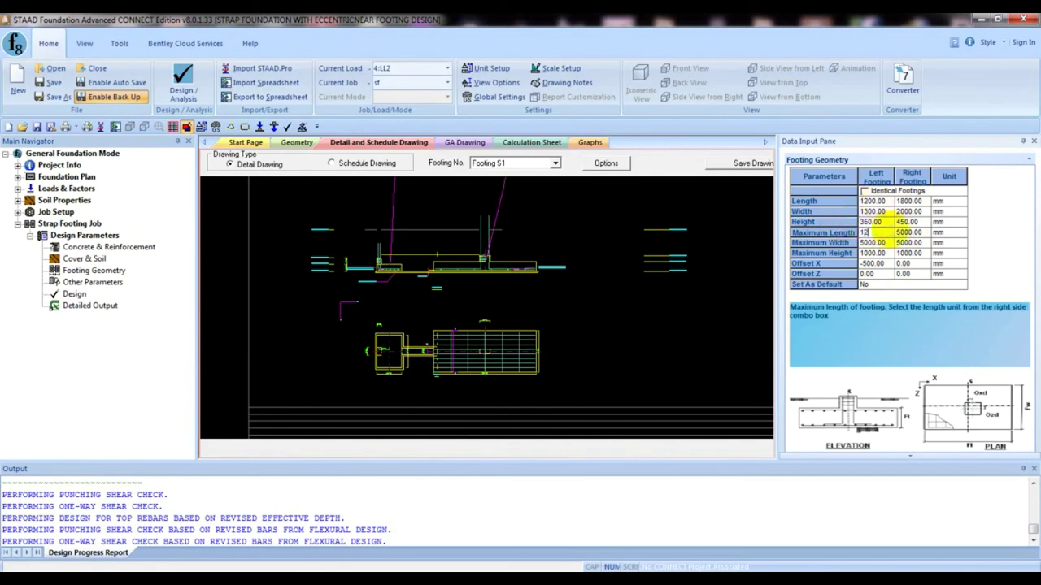
click(909, 231)
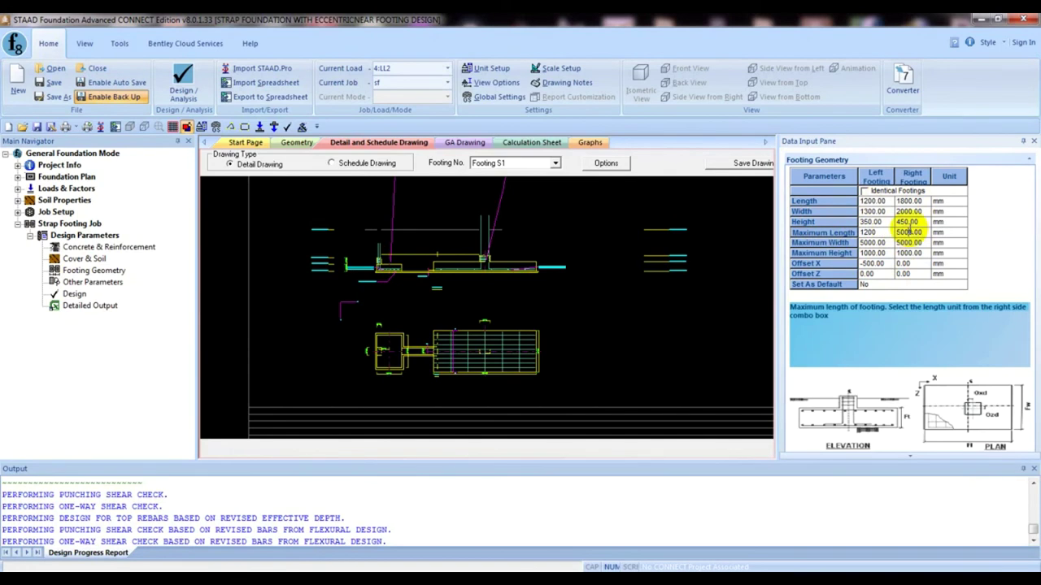
text(1800)
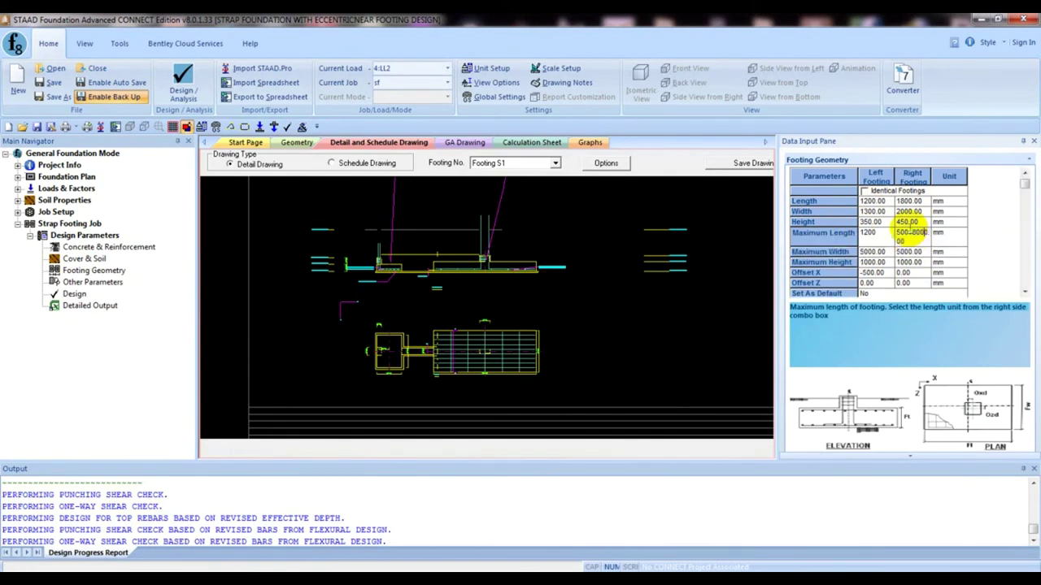
drag(912, 242, 881, 234)
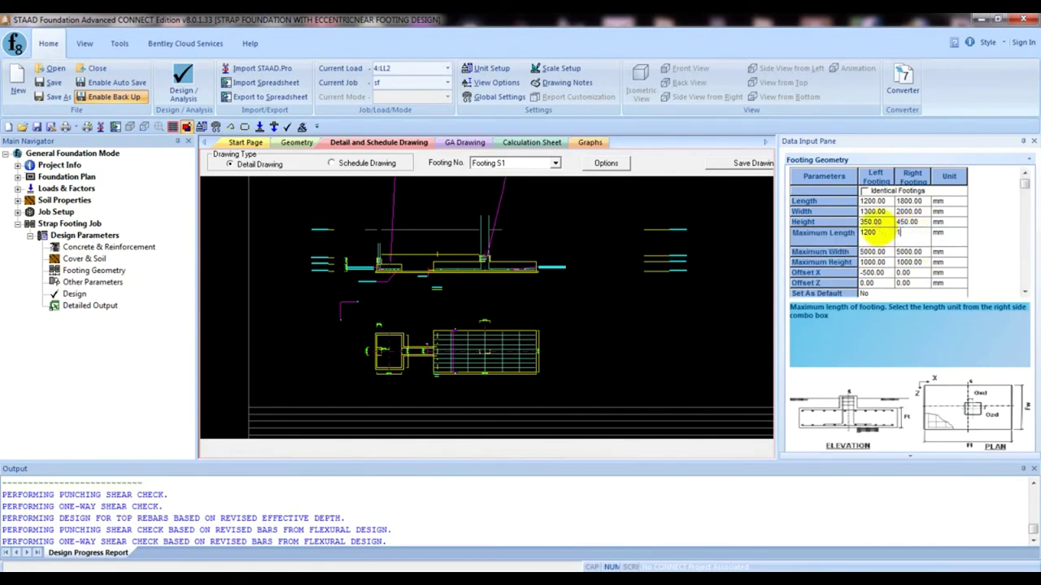
Set the maximum width to 1300 mm for the left footing and 200 mm for the right footing
click(885, 252)
drag(891, 252, 844, 249)
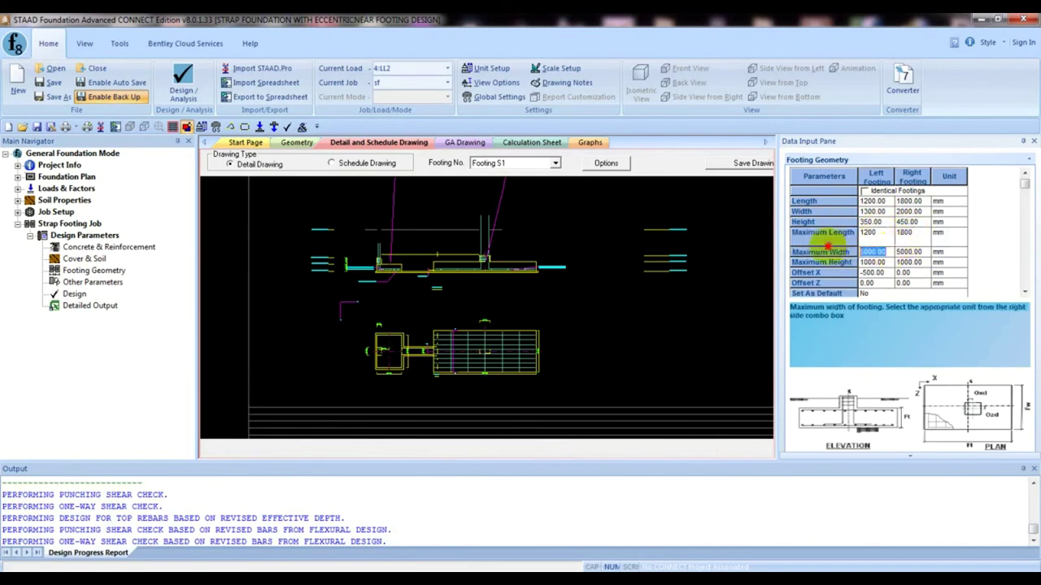
click(910, 250)
drag(927, 253, 882, 252)
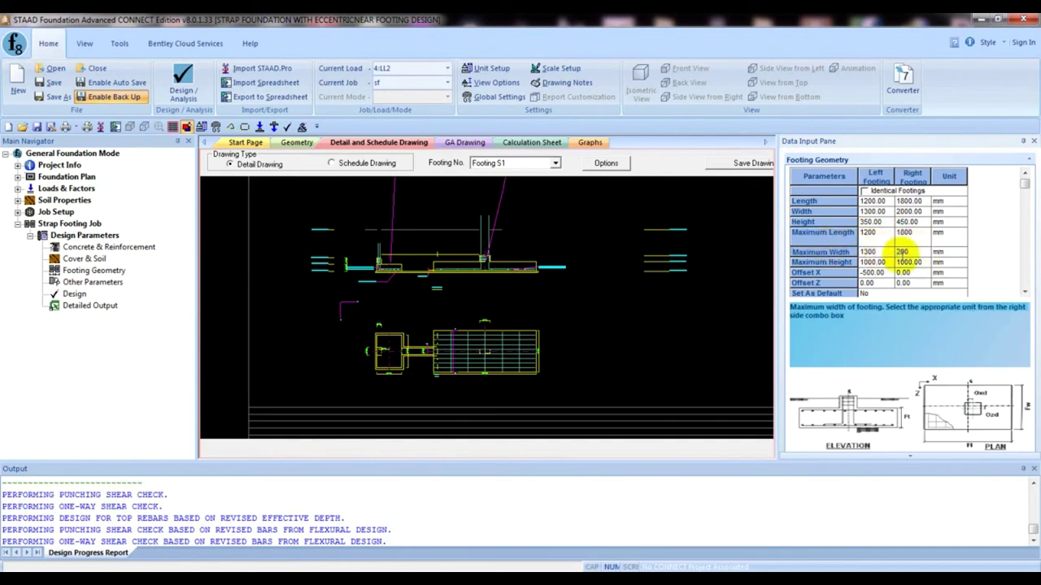
Set the maximum height to 350 mm for the left footing and 450 mm for the right, and rerun the design
click(887, 261)
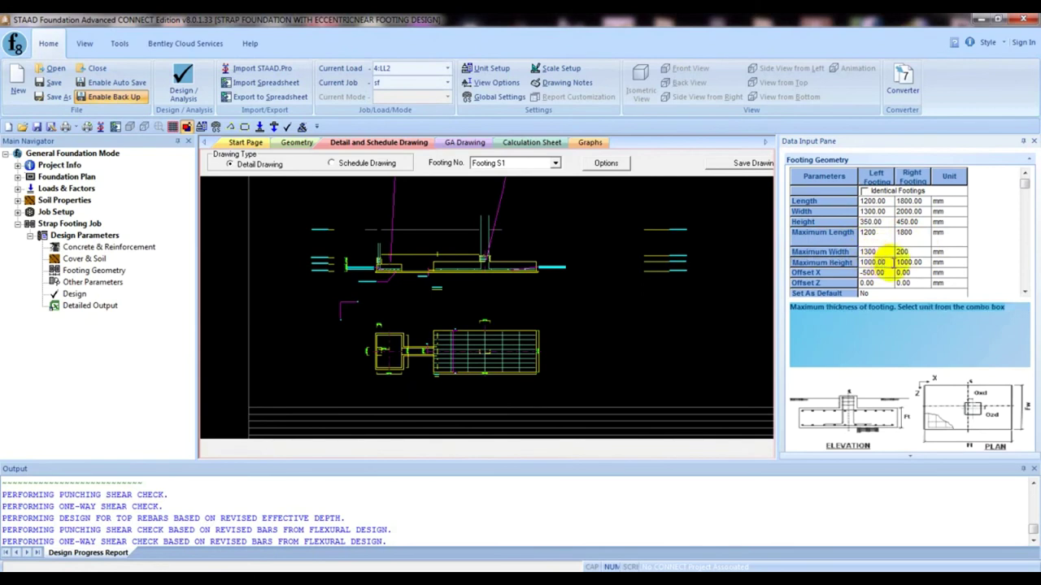
drag(891, 262, 846, 261)
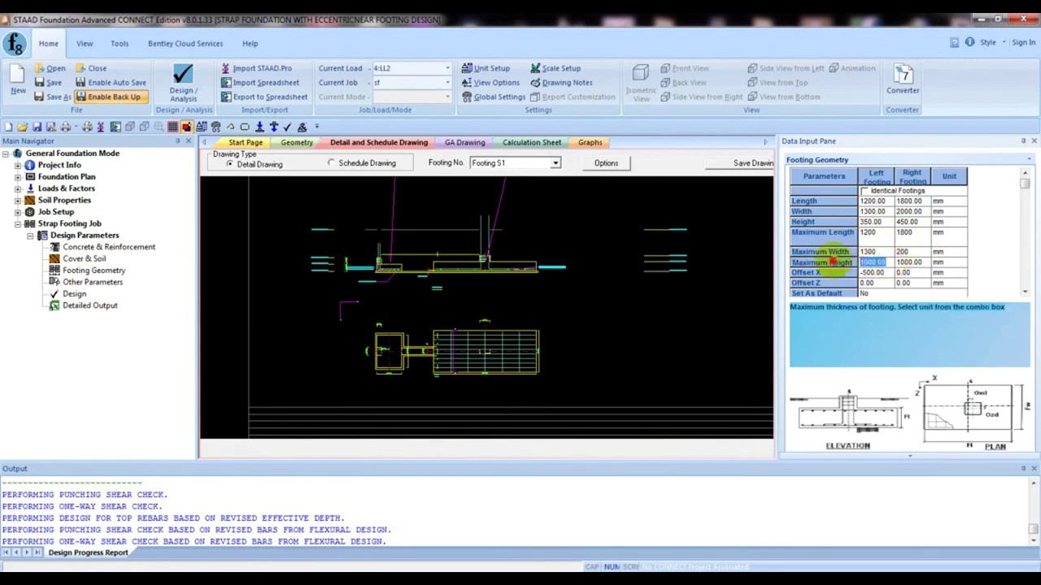
click(901, 261)
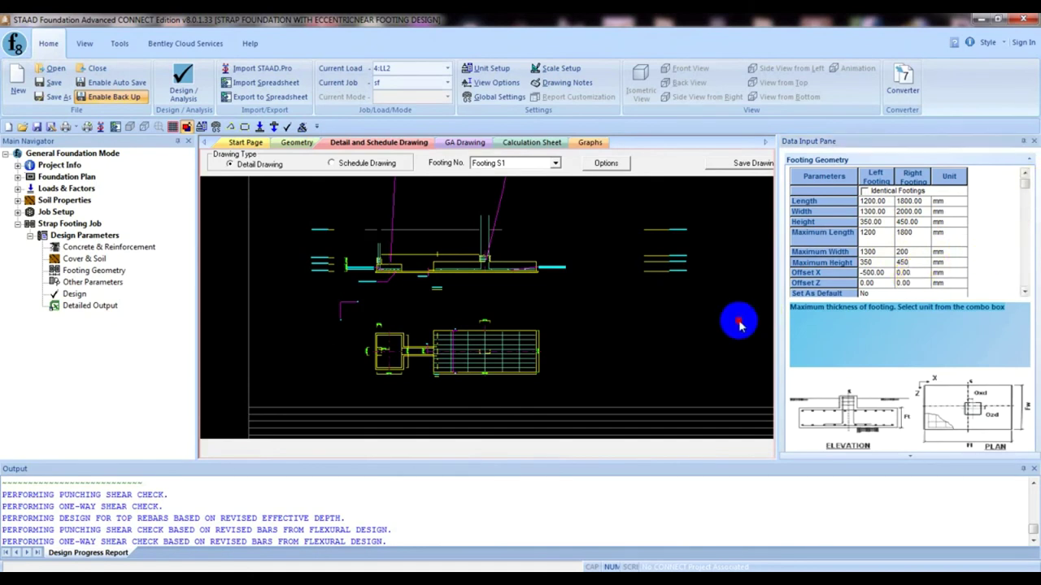
click(899, 283)
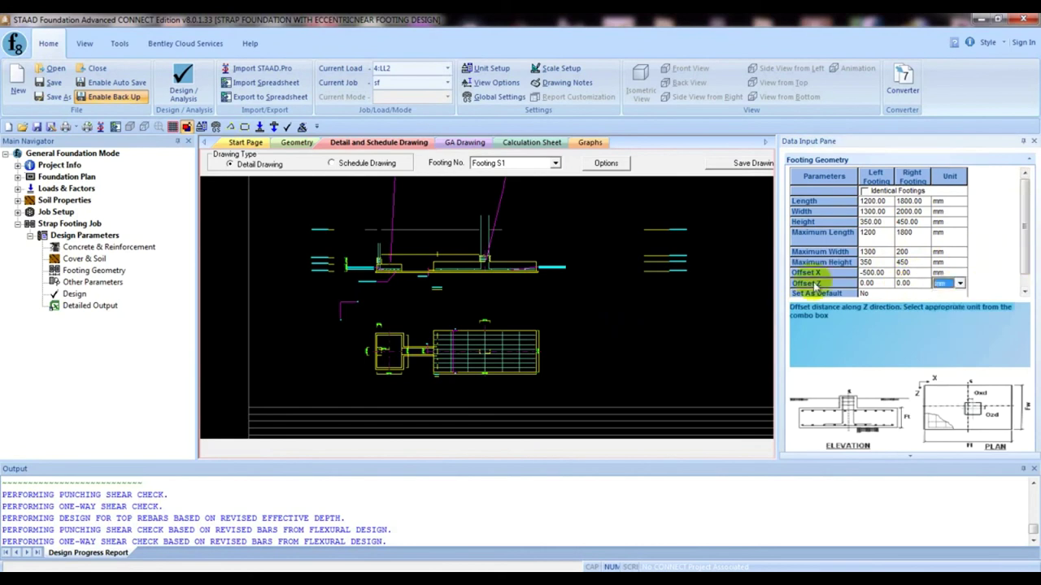
click(183, 82)
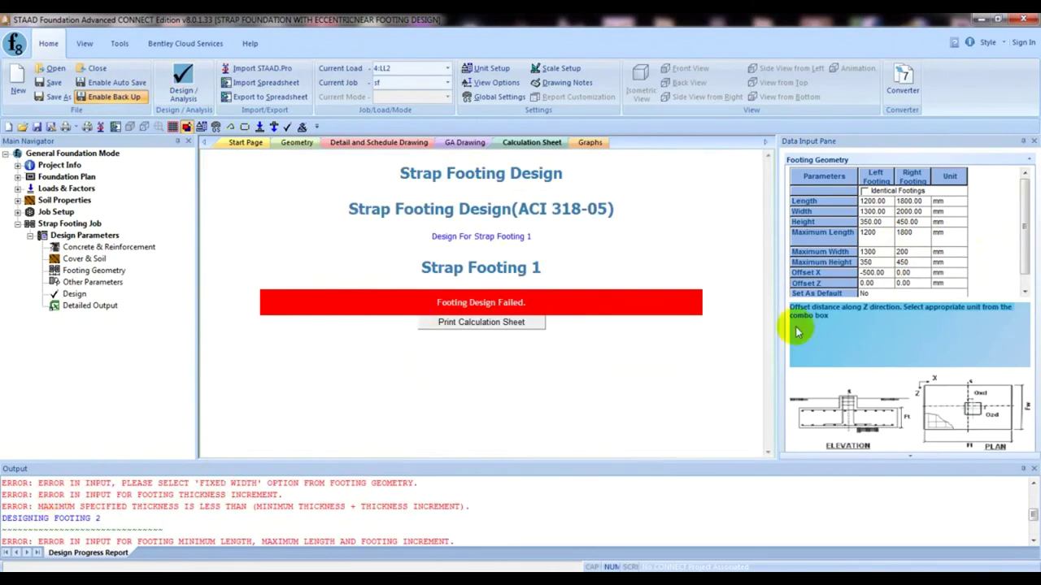
Check the footing geometry parameters for the fixed width option named in the design errors
drag(1033, 226, 1028, 214)
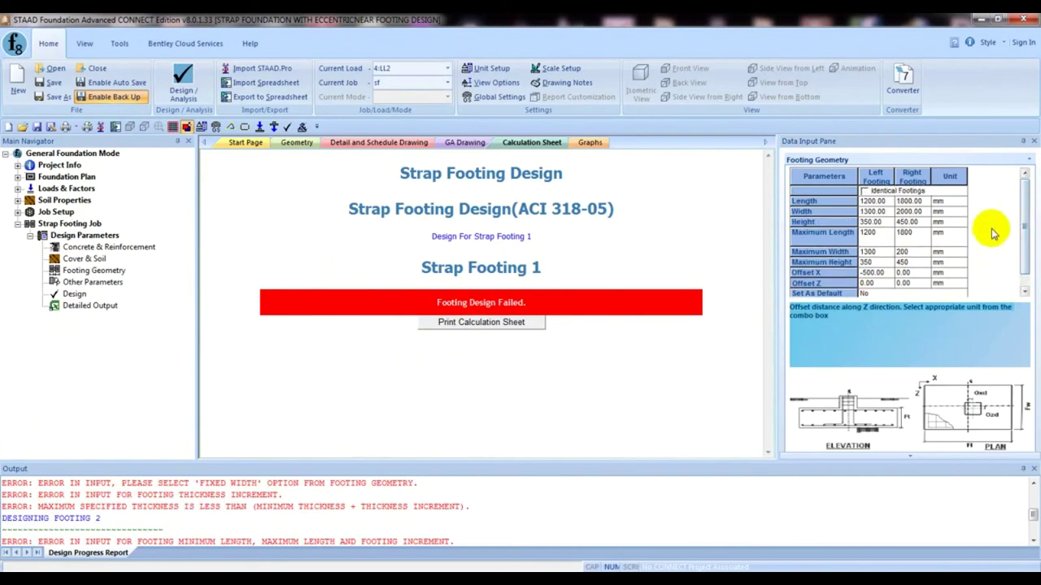
scroll(1012, 222, down, 1)
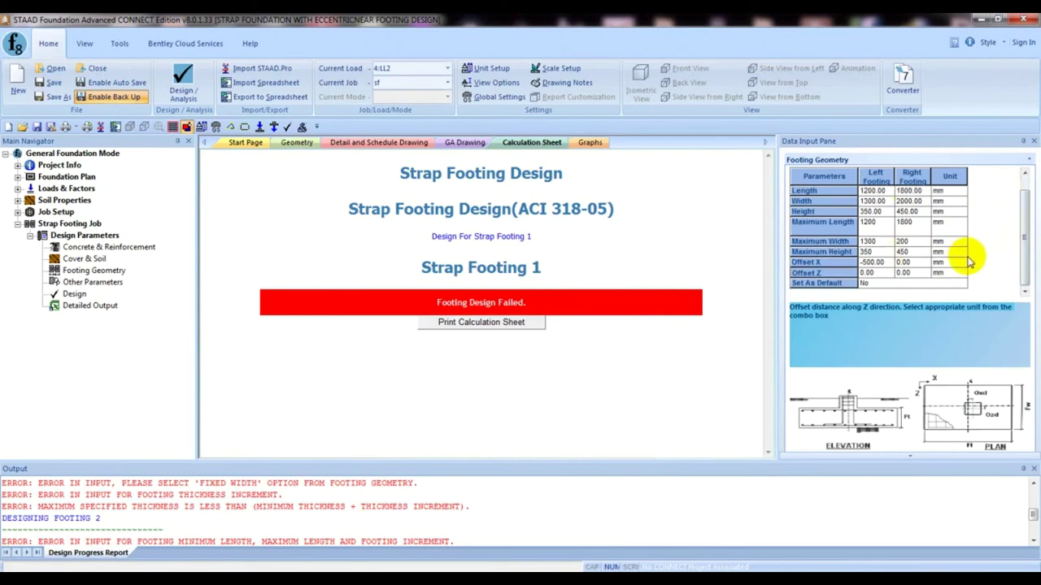
mouse_move(1024, 241)
mouse_down()
mouse_move(1026, 229)
mouse_move(1029, 242)
mouse_up()
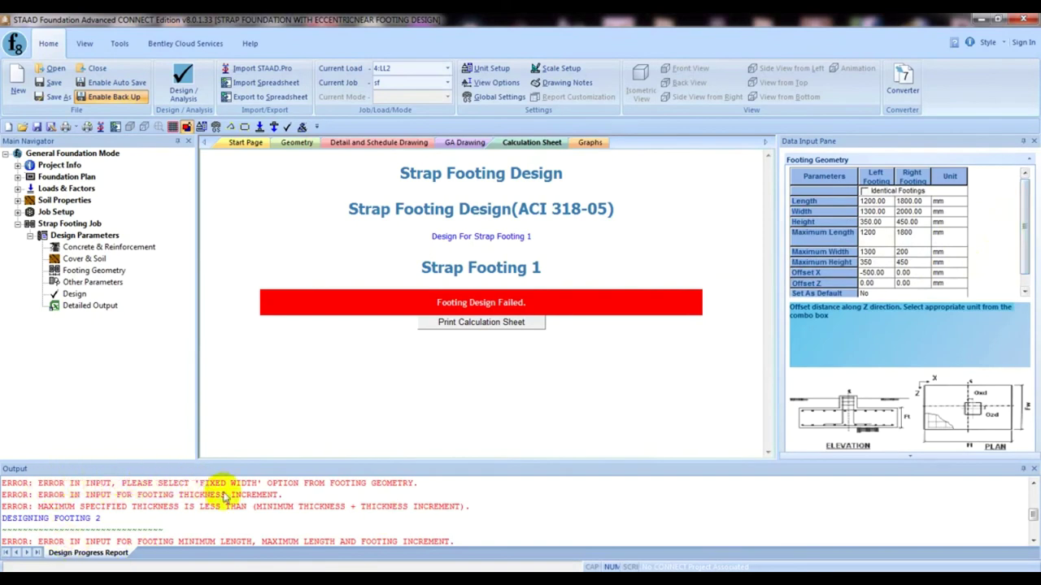
click(248, 485)
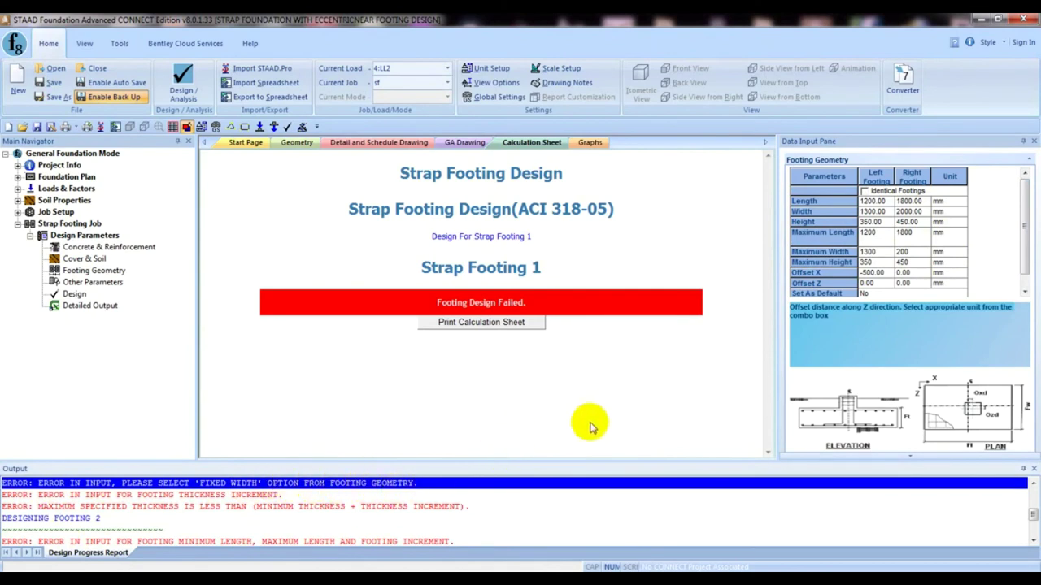
click(81, 273)
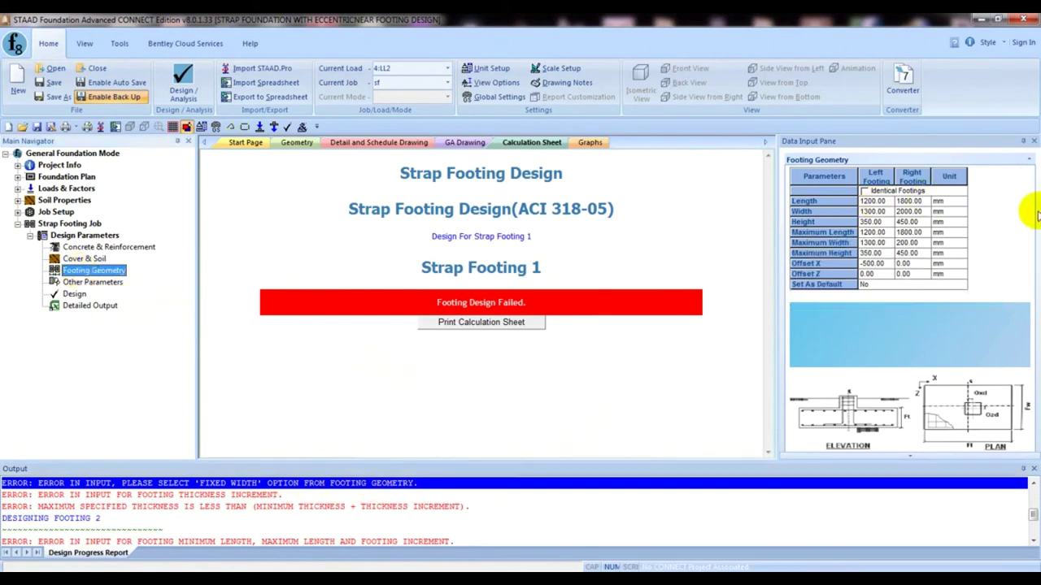
click(864, 191)
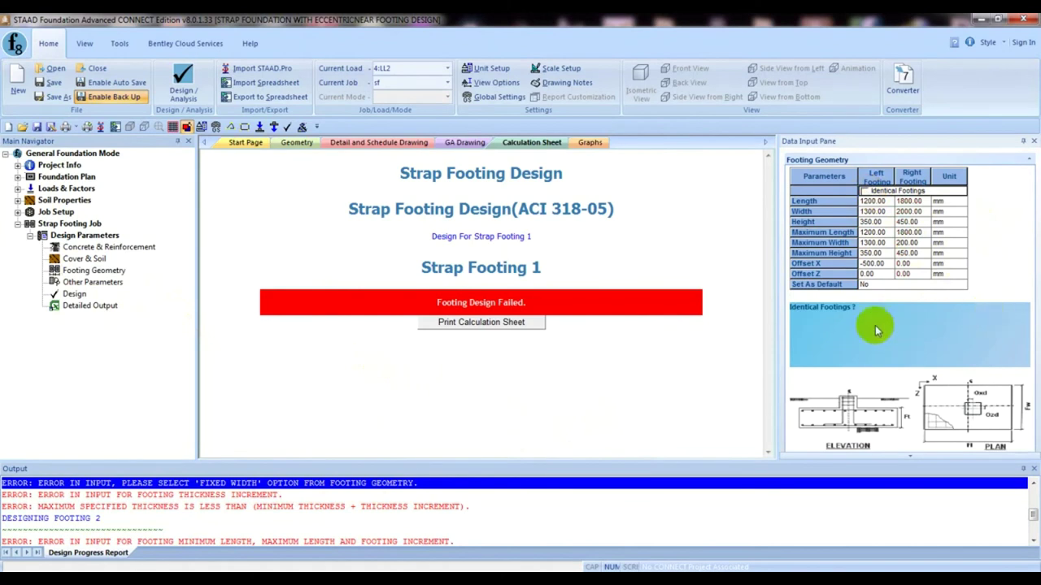
Open the other design parameters and examine the output errors on footing thickness increment and maximum thickness
click(86, 284)
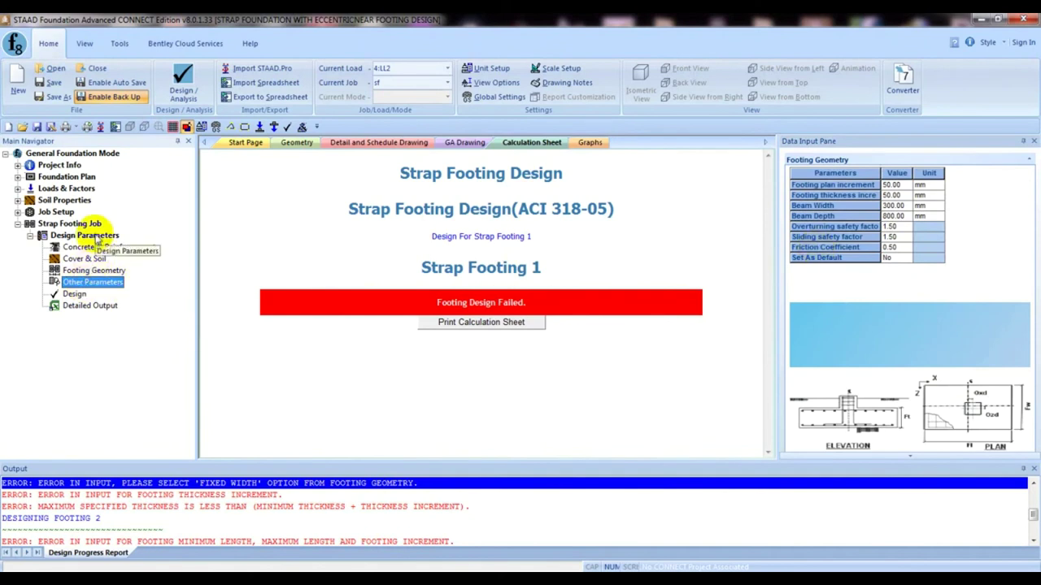
click(44, 502)
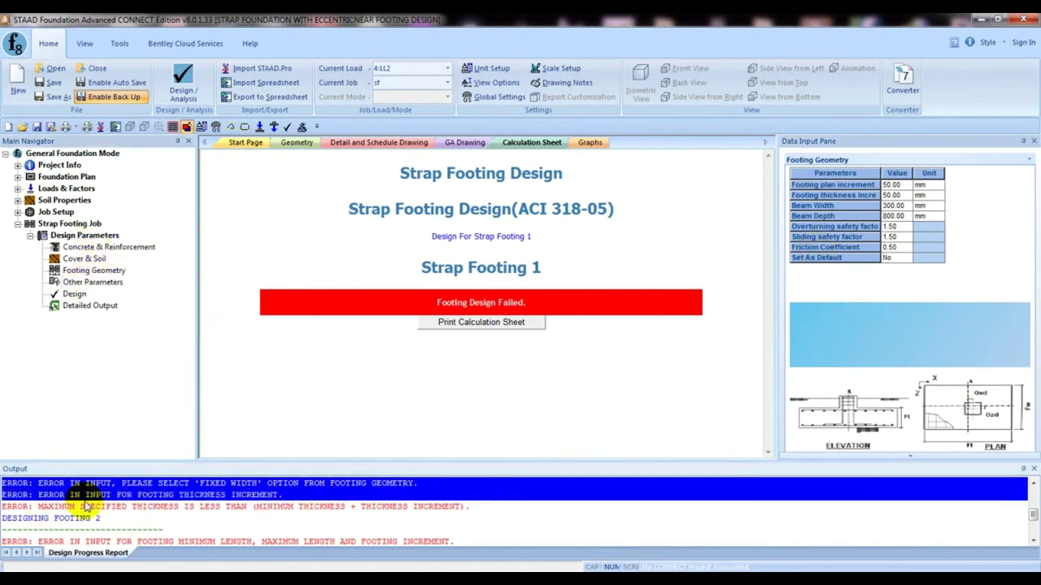
click(254, 492)
shift+click(255, 496)
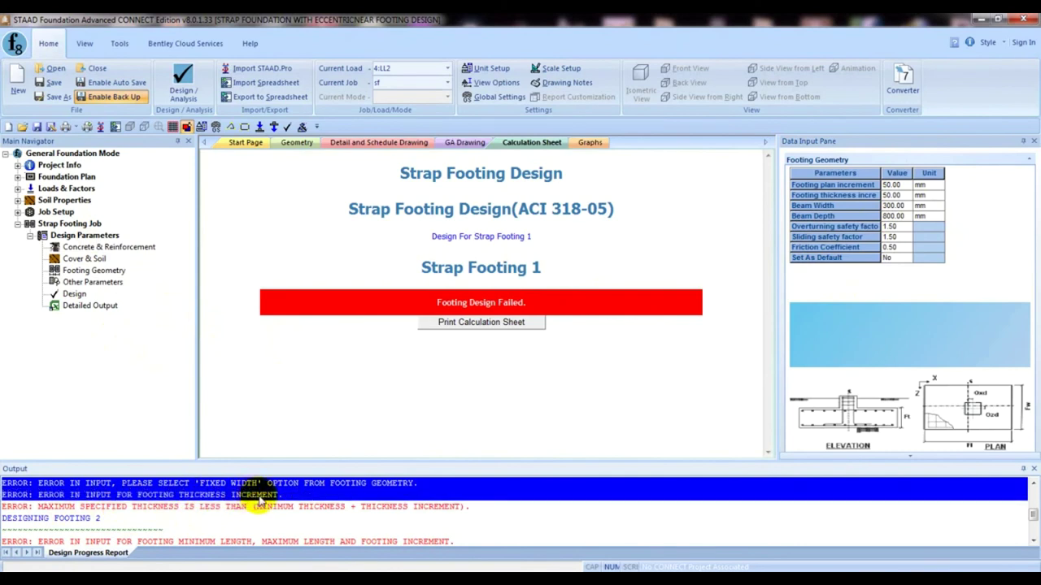
shift+click(84, 506)
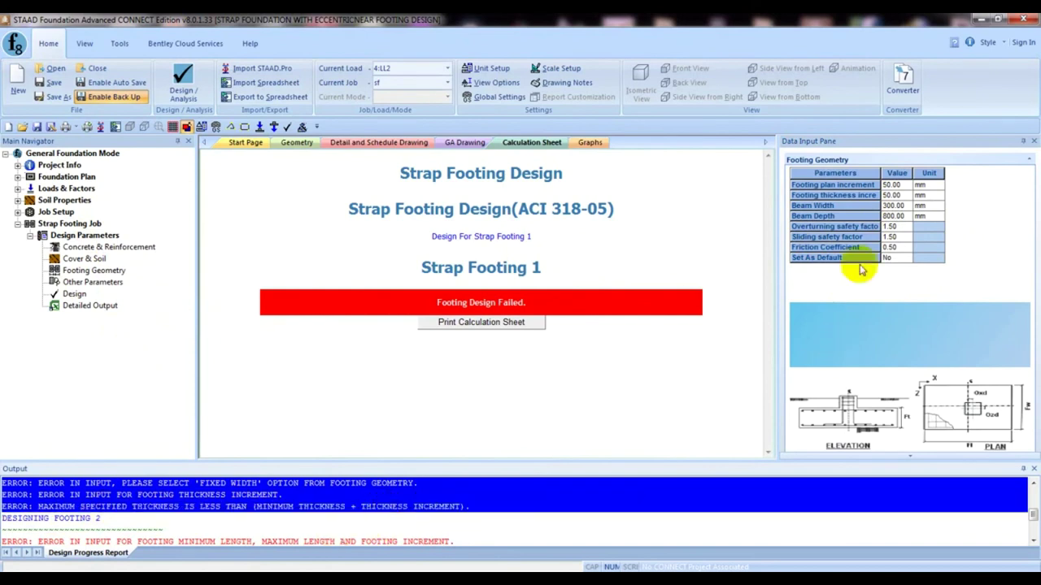
Review the concrete and reinforcement parameters and the cover and soil parameters for the cause of the design errors
click(103, 248)
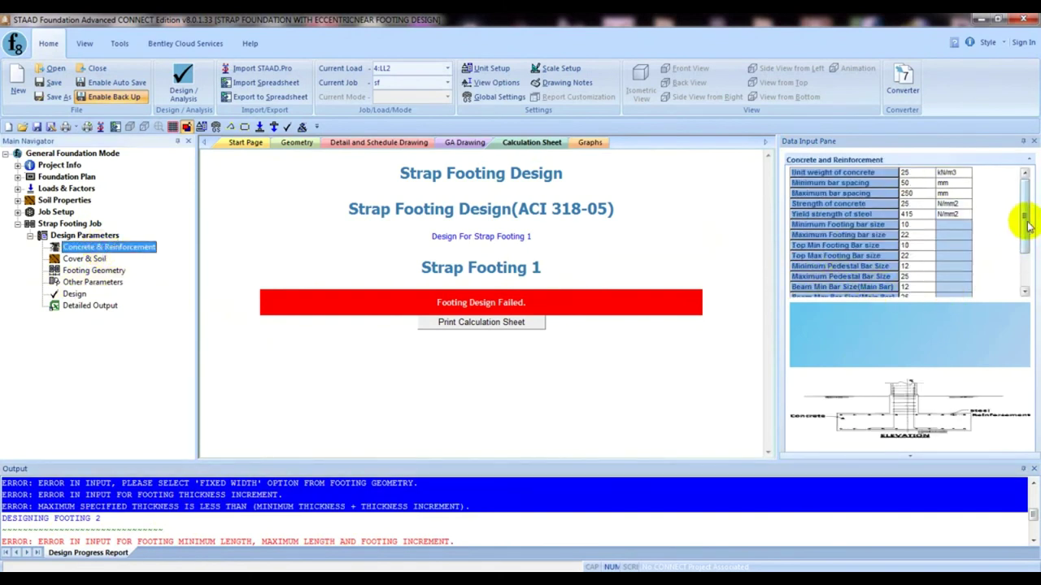
scroll(1033, 244, down, 1)
drag(1034, 246, 1036, 225)
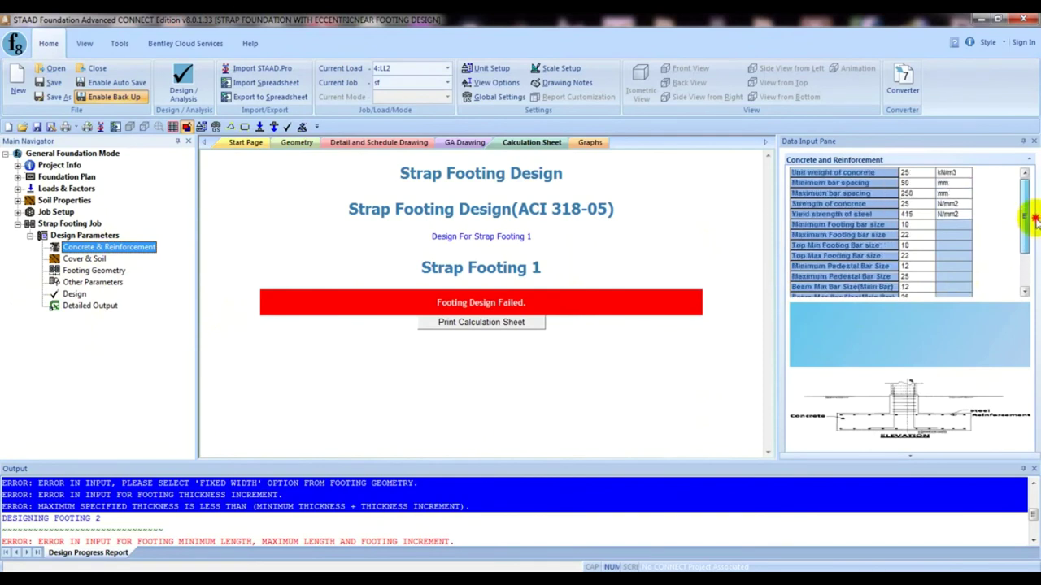
click(84, 259)
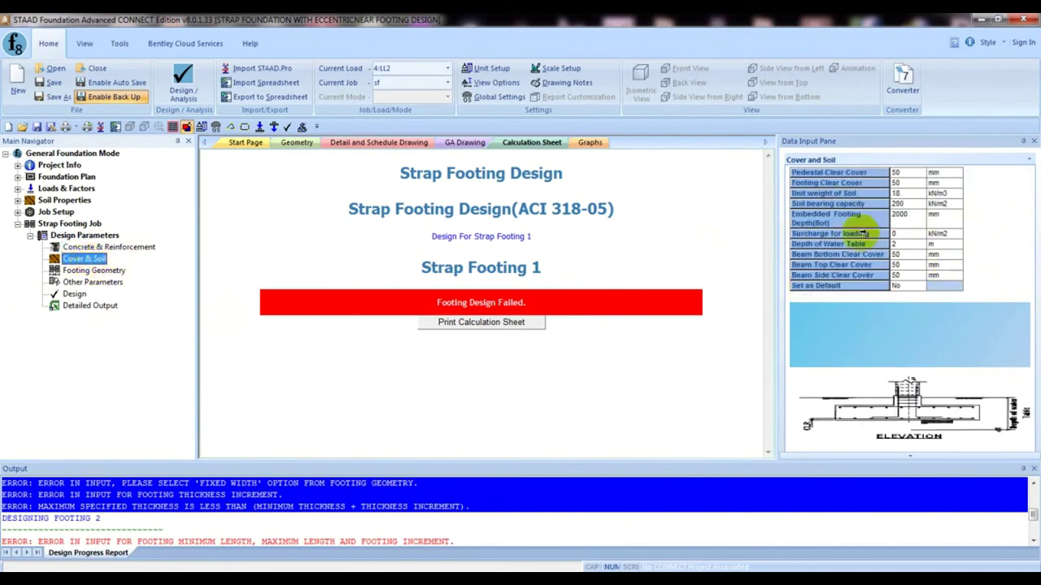
Set both the footing plan increment and the footing thickness increment of the strap footing to 0 mm
click(90, 269)
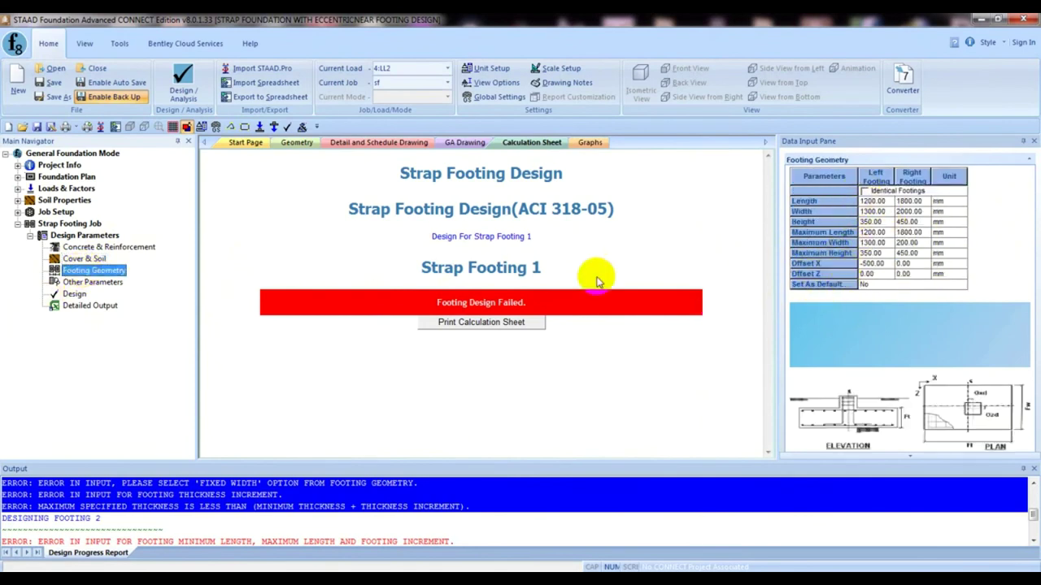
click(92, 282)
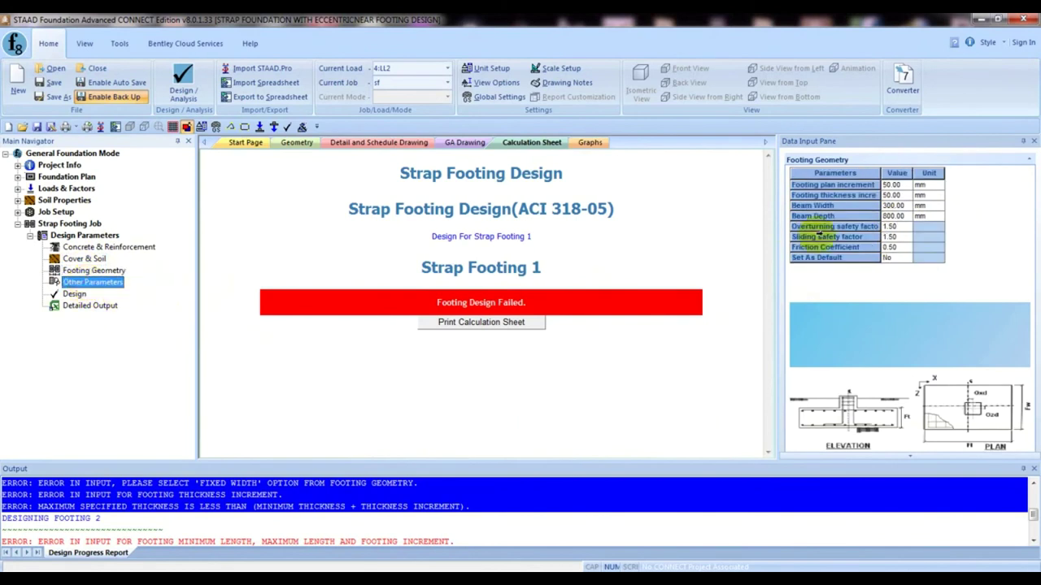
click(894, 196)
click(894, 185)
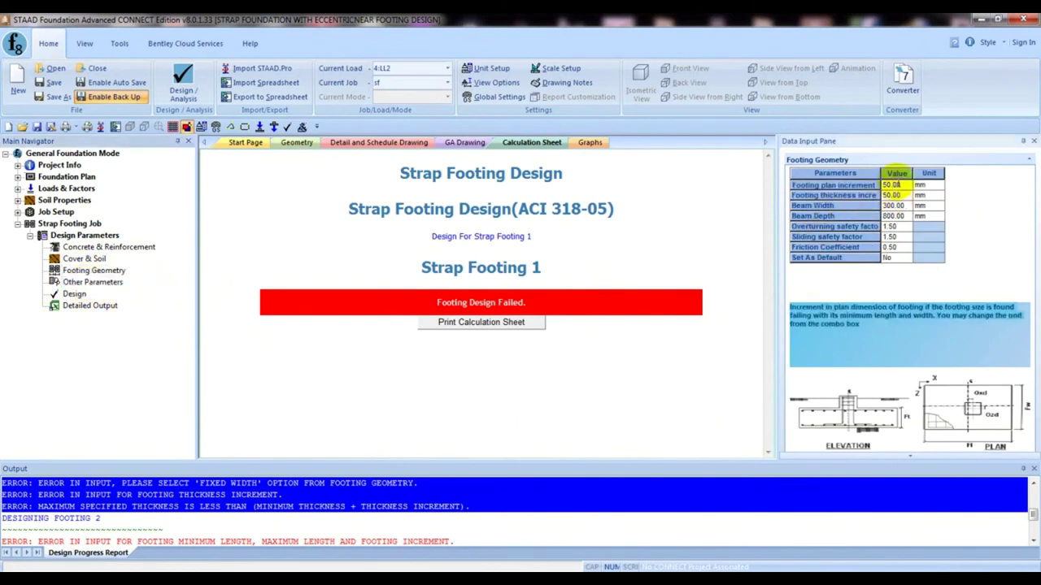
click(857, 184)
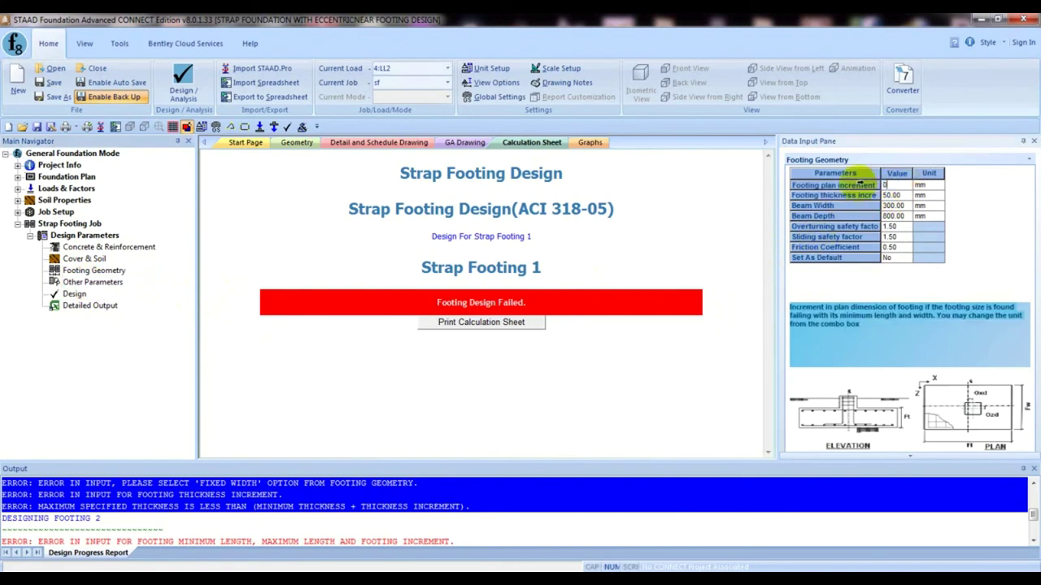
click(892, 195)
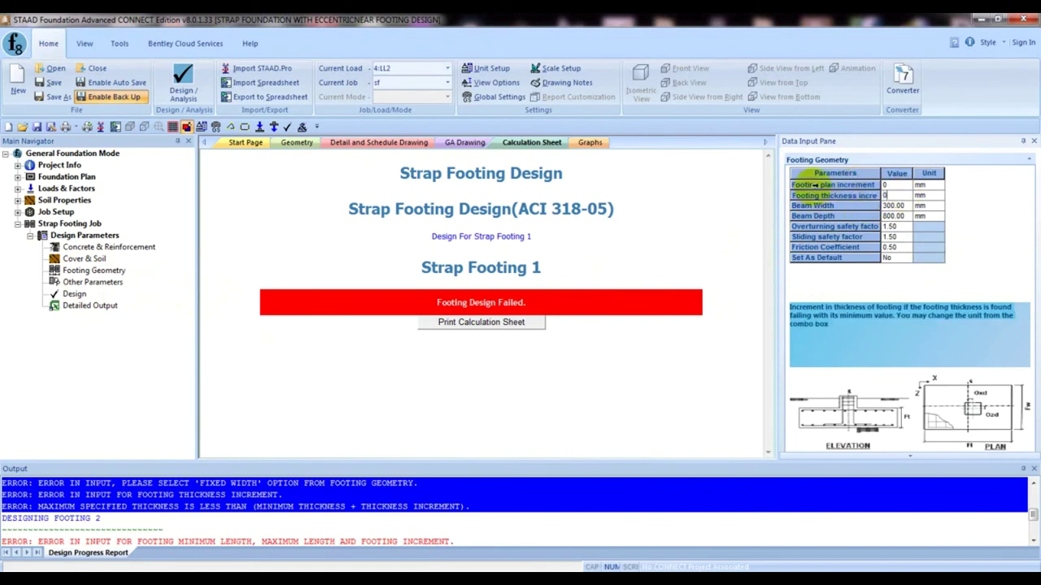
key(Return)
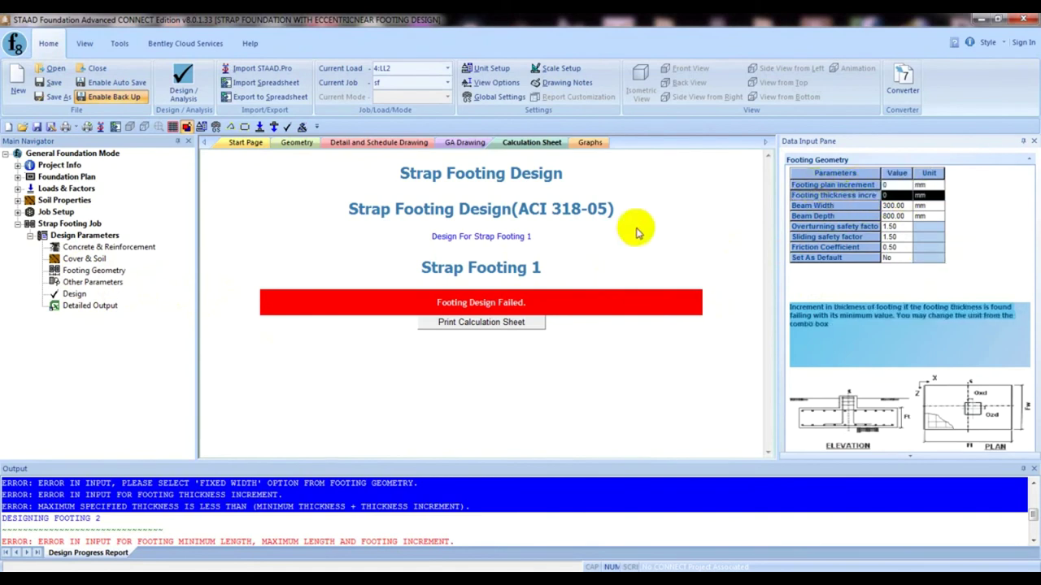
Rerun the strap footing design and read the design progress messages through to footing 2
click(184, 82)
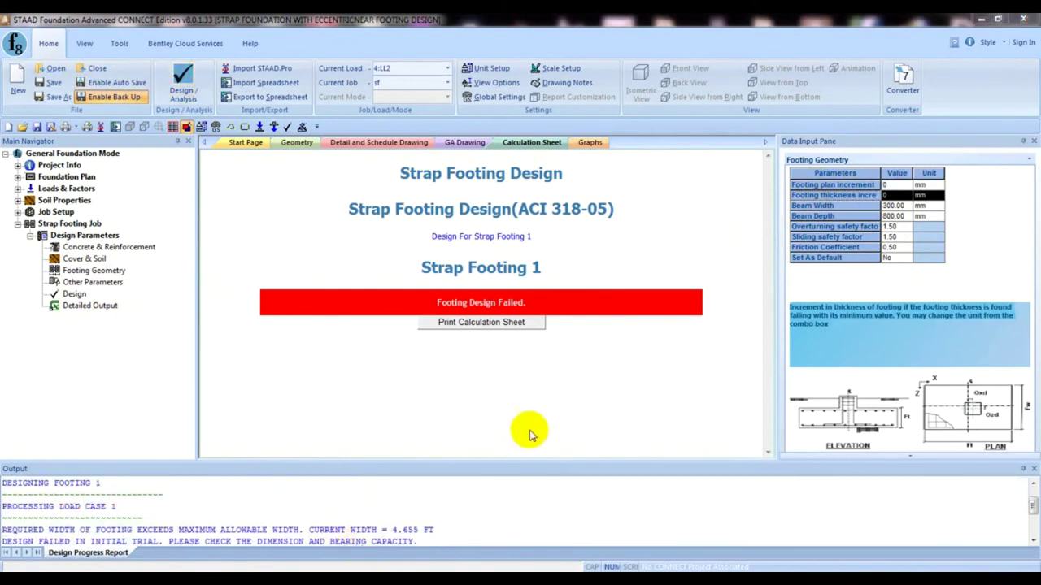
click(1034, 543)
click(1034, 543)
click(1034, 543)
click(1034, 543)
click(1034, 543)
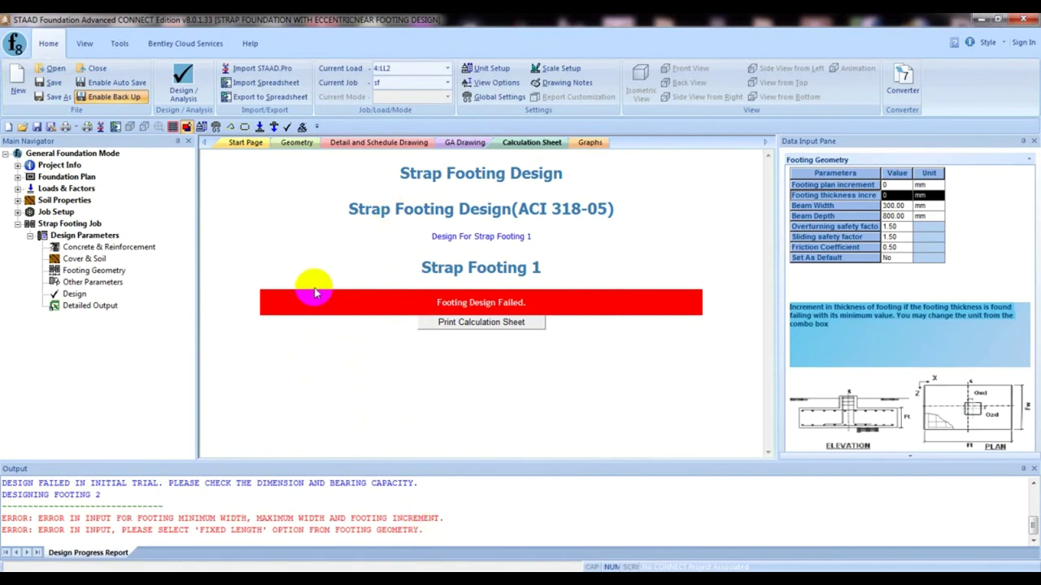
Review the detail drawing of Footing S1, and check the schedule drawing type for the job
click(360, 143)
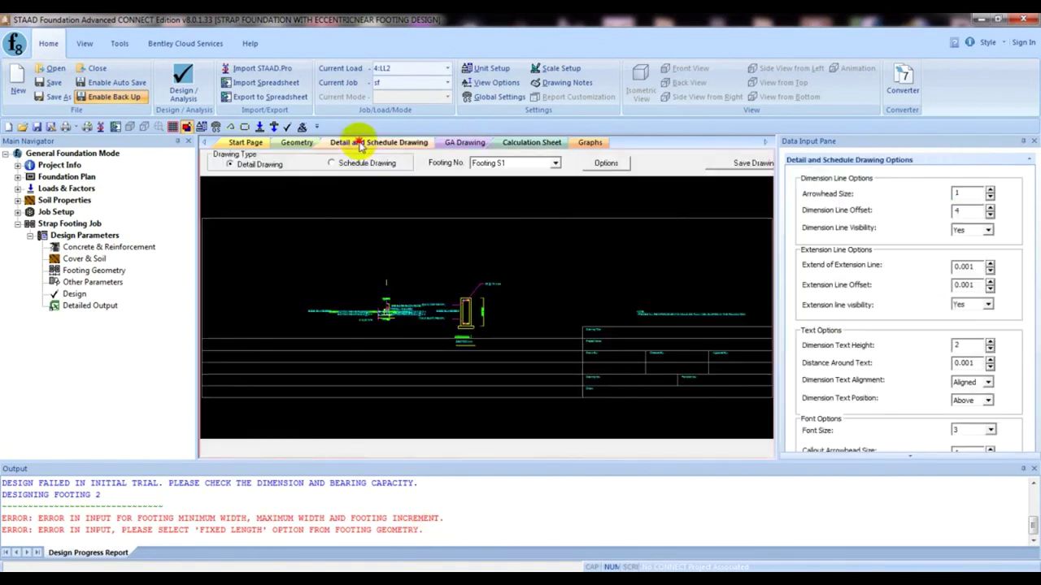
scroll(383, 321, up, 2)
scroll(447, 317, down, 3)
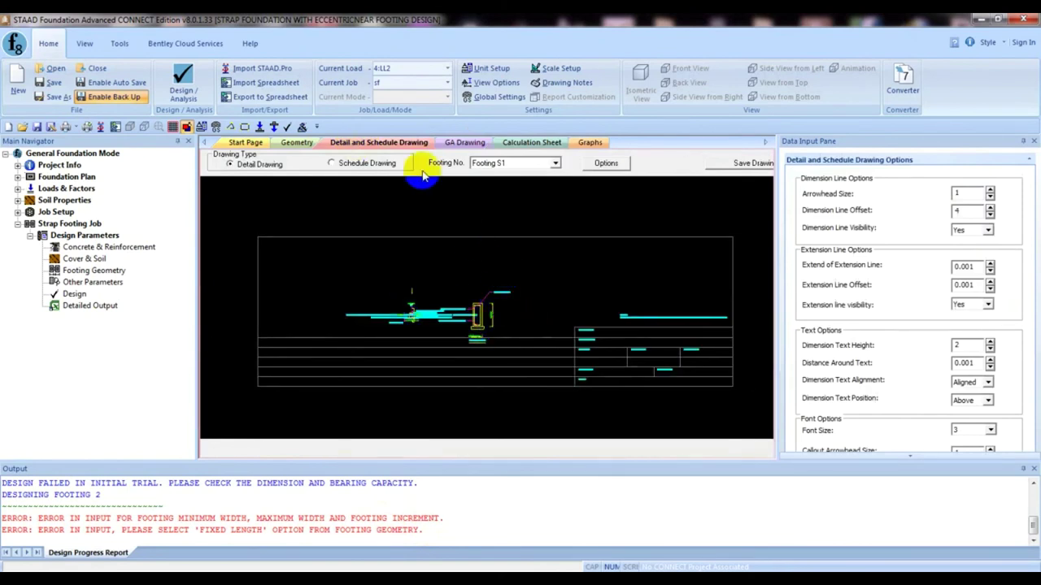
click(355, 165)
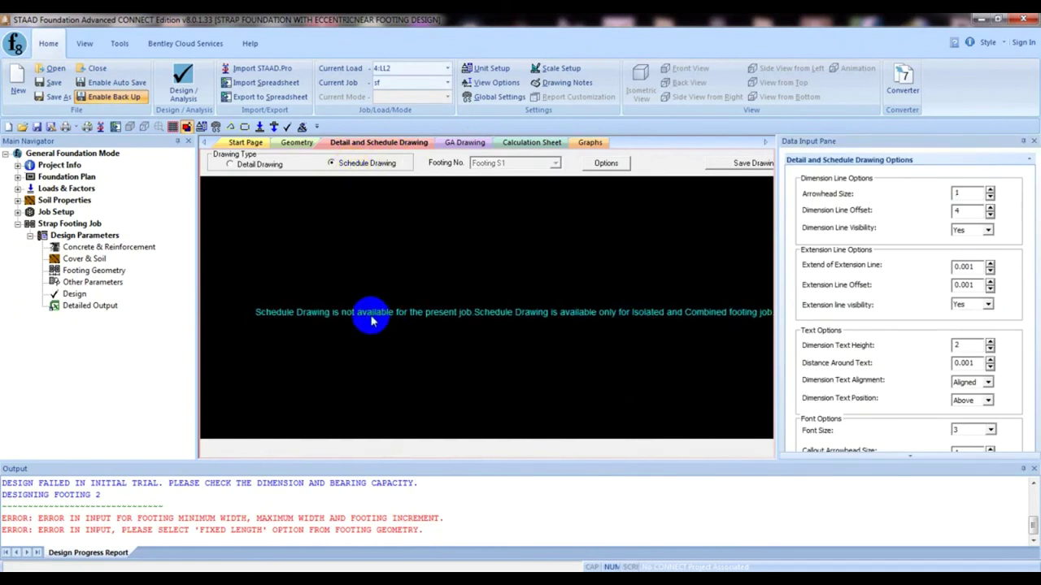
click(255, 165)
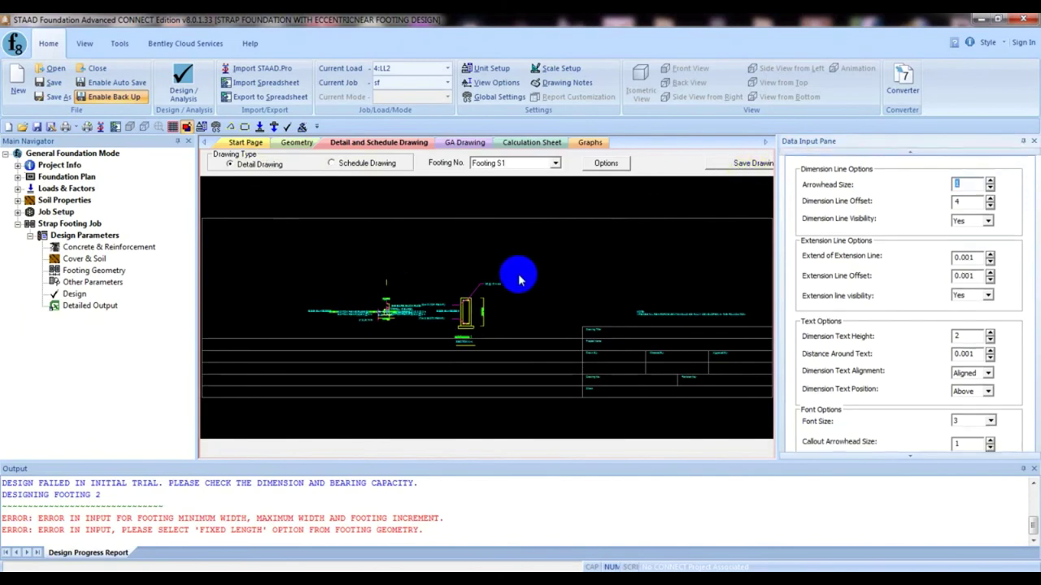
middle_drag(512, 317, 508, 308)
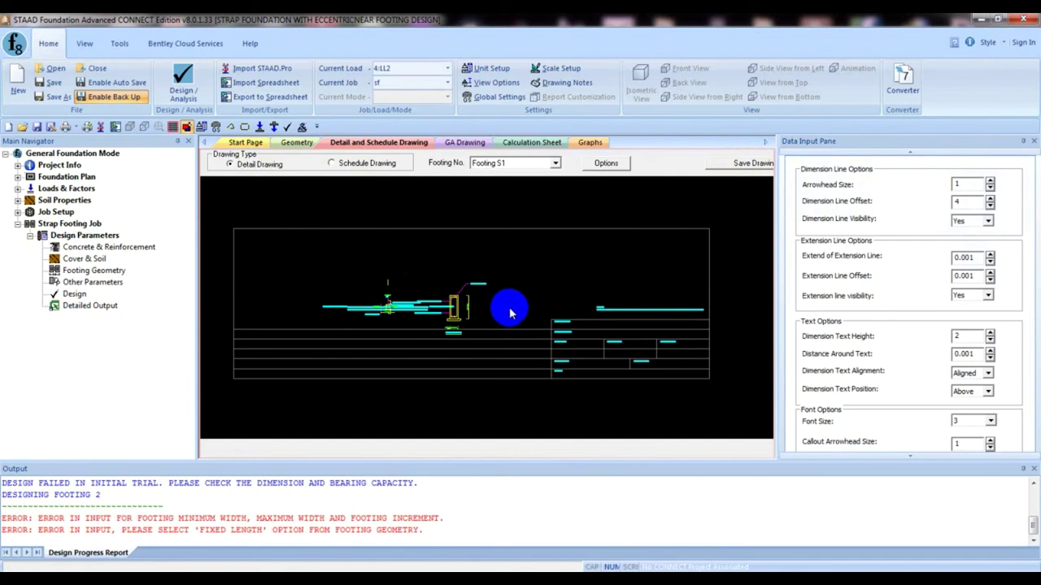
drag(510, 313, 512, 297)
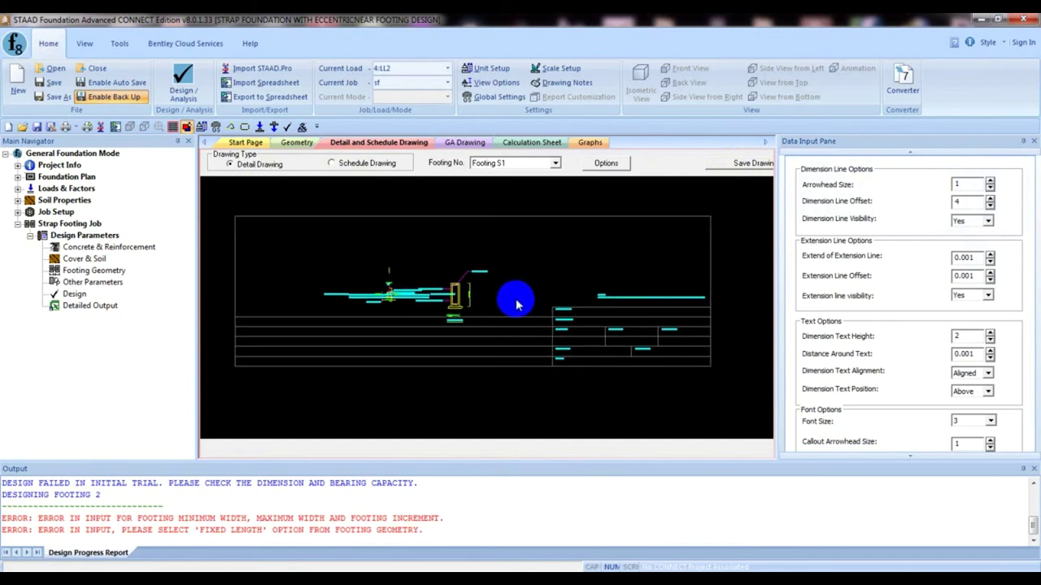